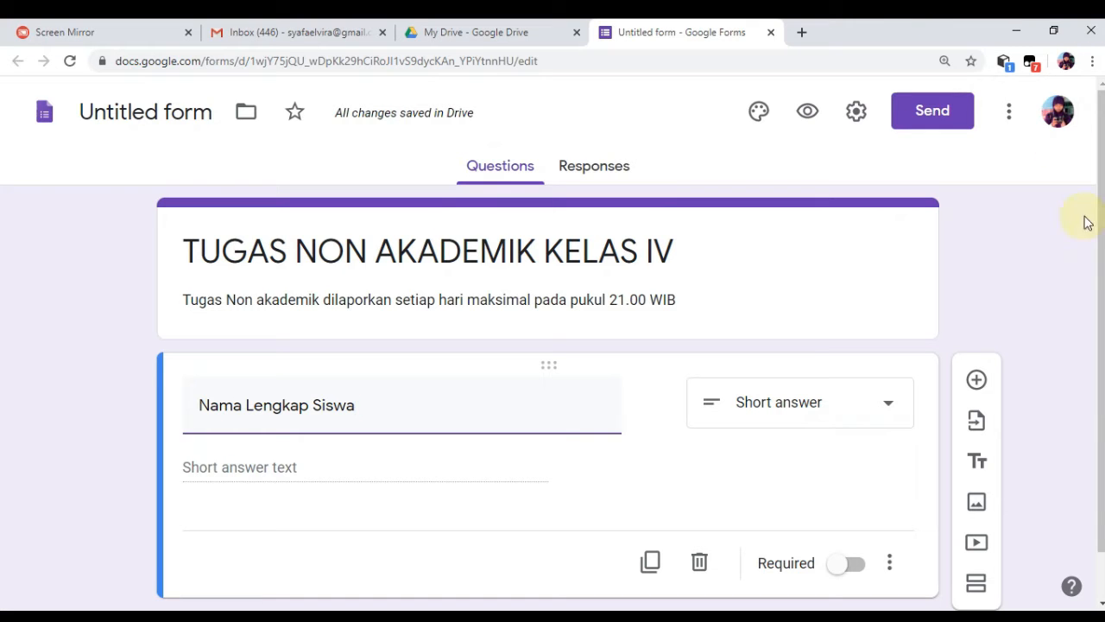
Step: Make the "Nama Lengkap Siswa" question required
{"action": "left_click_drag", "start_coordinate": [1093, 217], "coordinate": [1093, 312]}
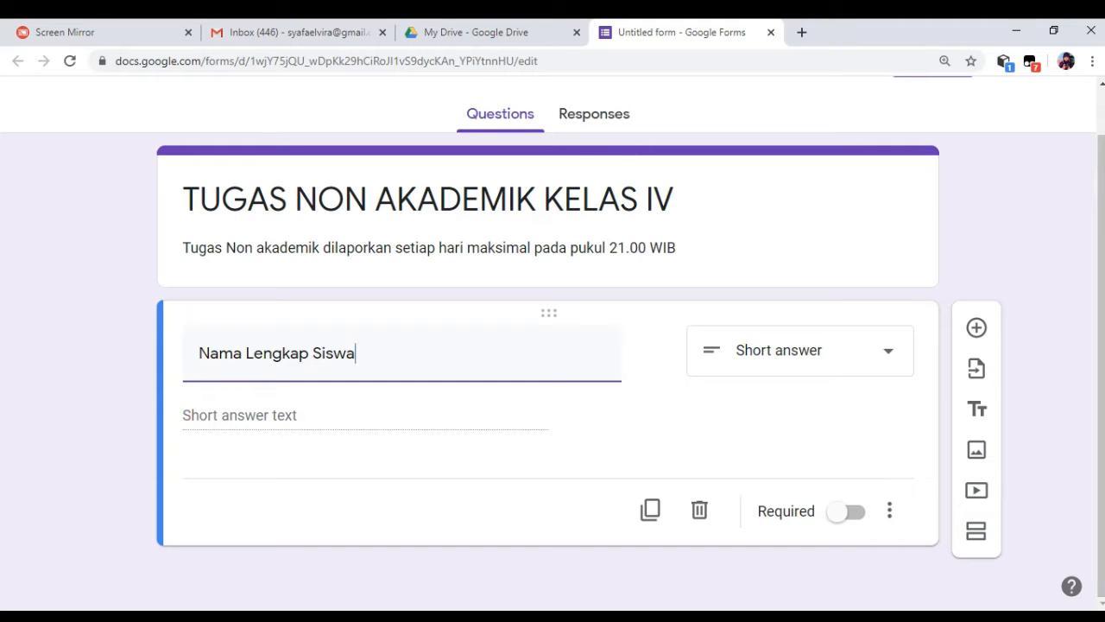
{"action": "left_click", "coordinate": [849, 520]}
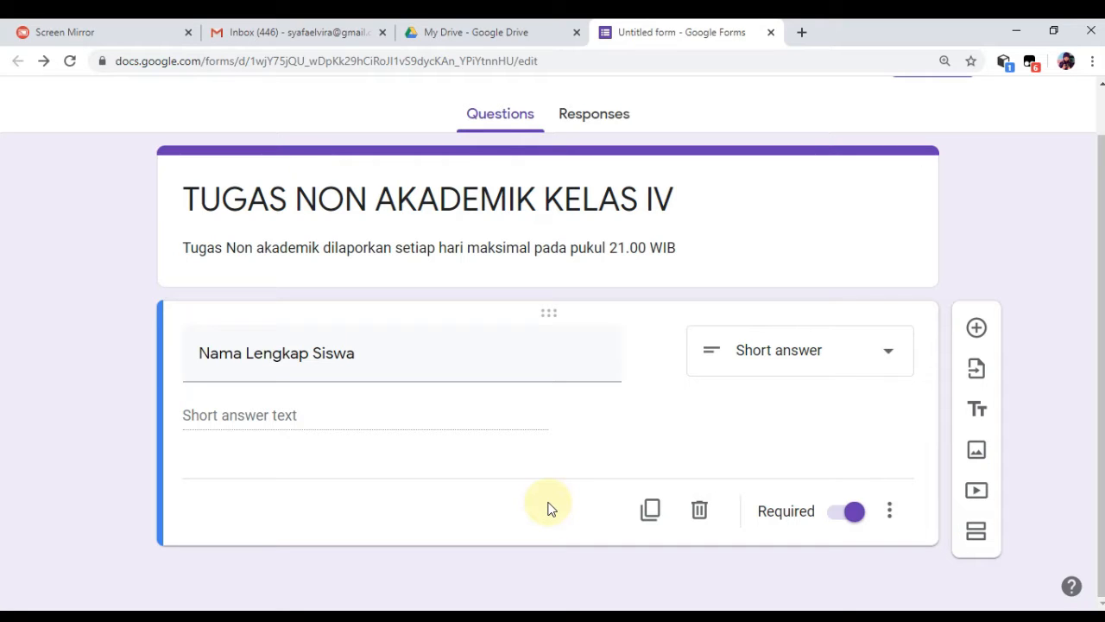
Step: Add a short-answer question titled "No. Absen" below the "Nama Lengkap Siswa" question
{"action": "left_click", "coordinate": [976, 328]}
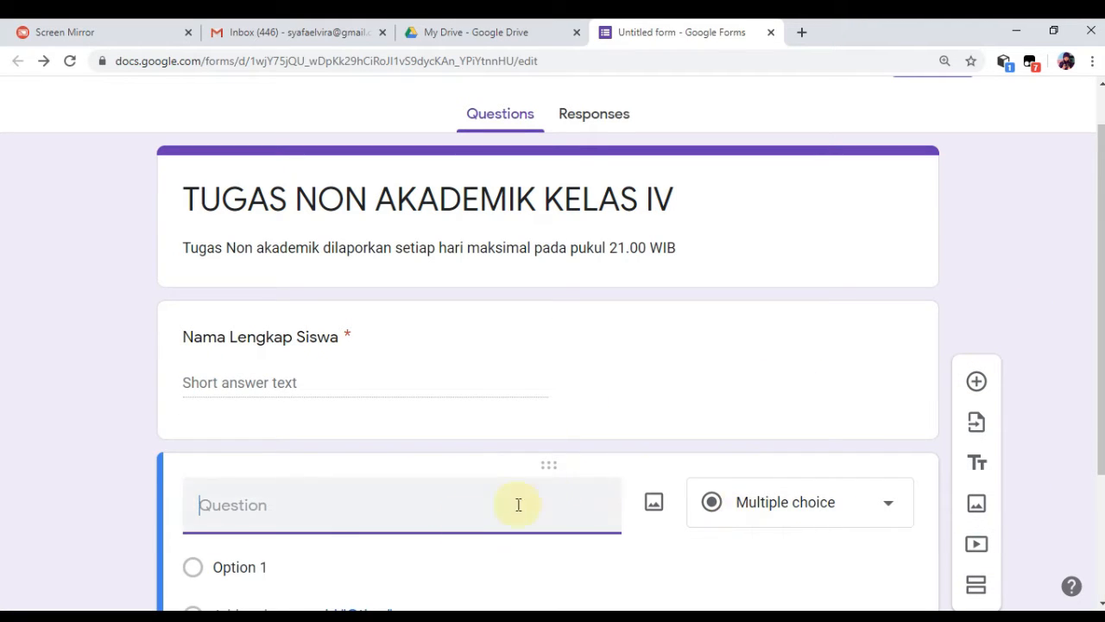
{"action": "type", "text": "no"}
{"action": "key", "text": "BackSpace"}
{"action": "key", "text": "BackSpace"}
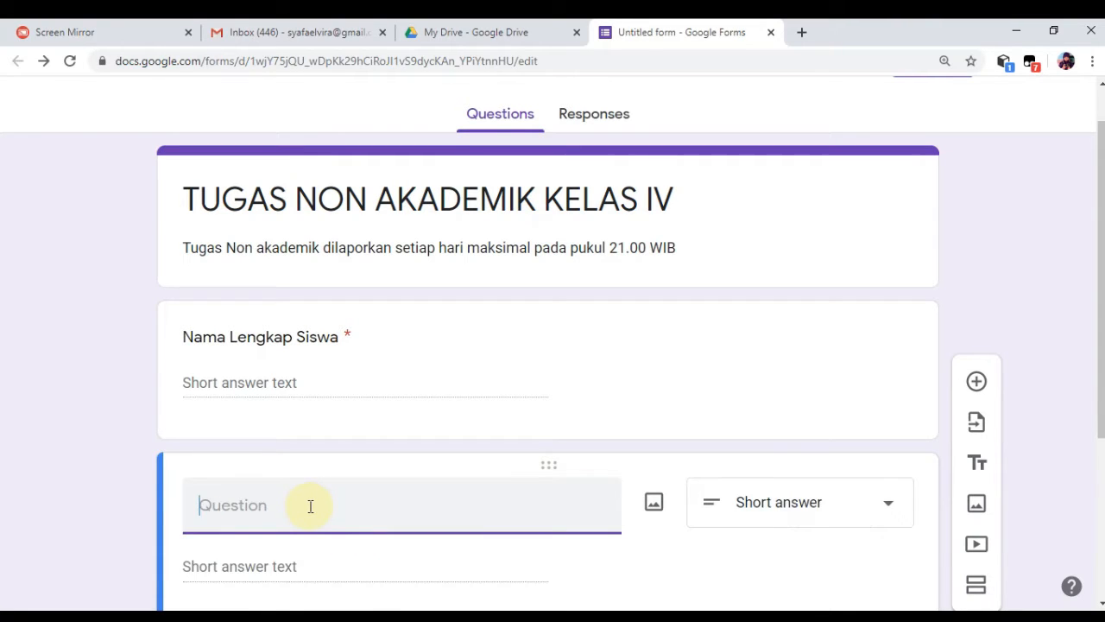
{"action": "type", "text": "No. Absen"}
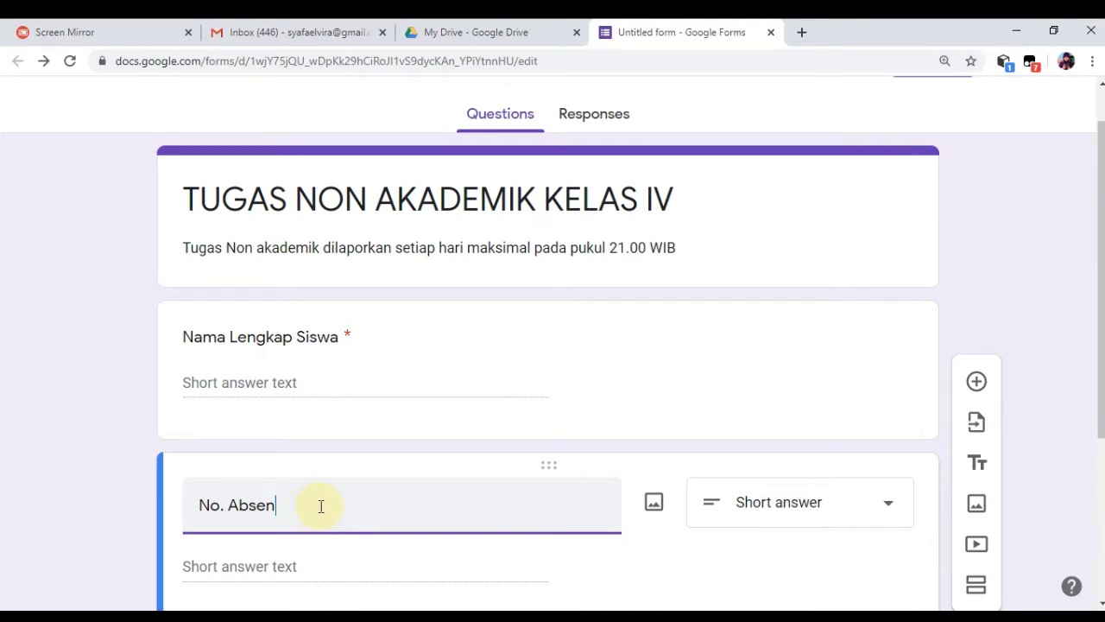
{"action": "left_click", "coordinate": [812, 503]}
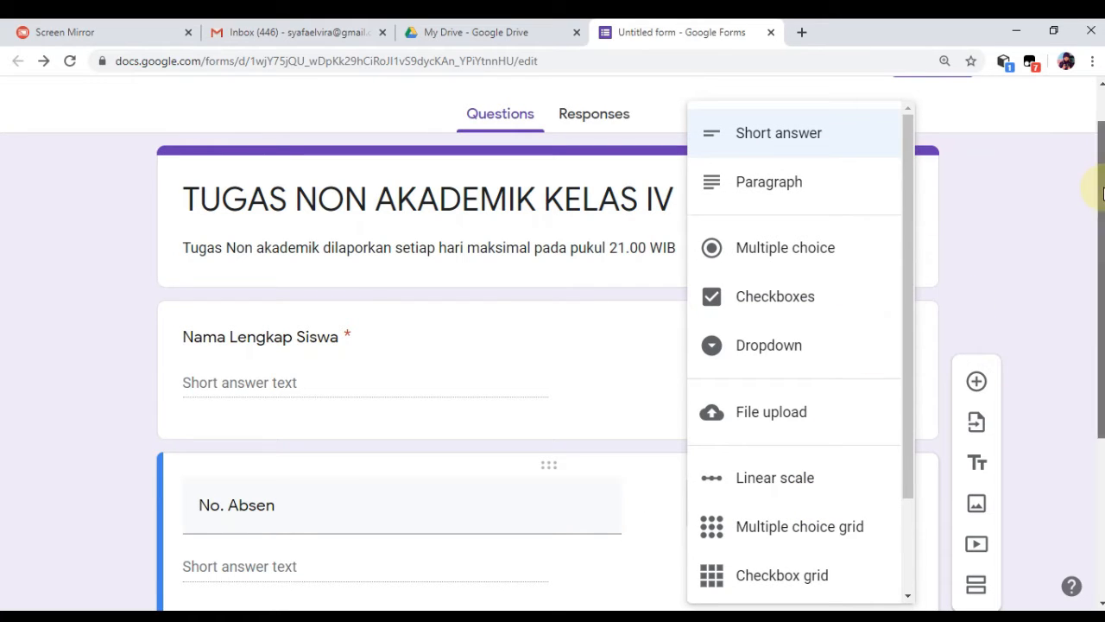
{"action": "left_click", "coordinate": [664, 561]}
{"action": "scroll", "coordinate": [1100, 308], "scroll_direction": "down", "scroll_amount": 3}
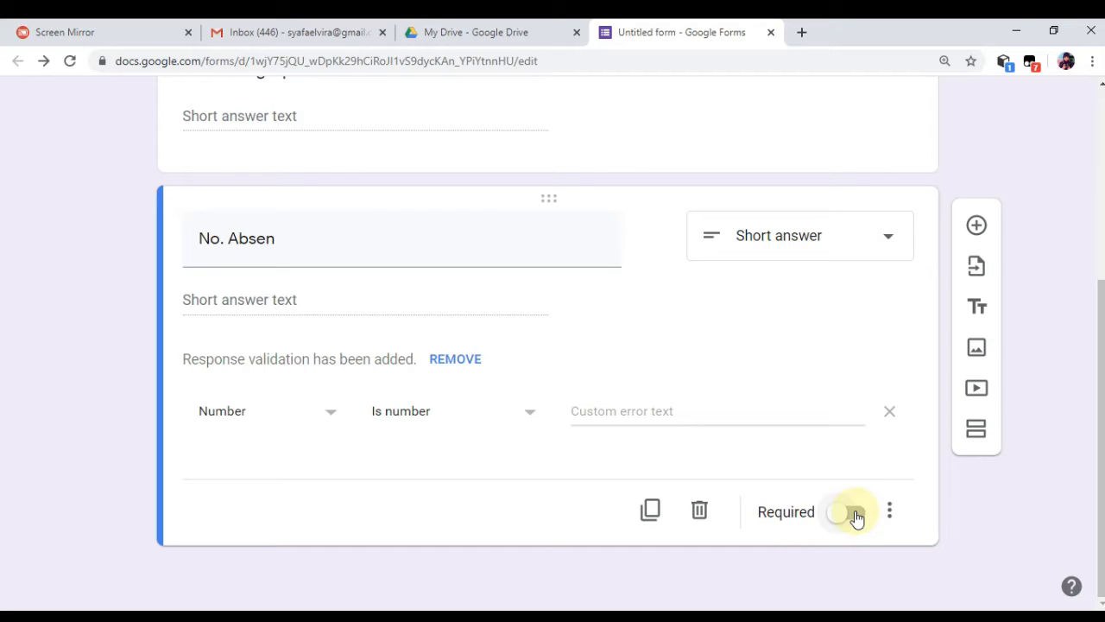
Step: Retitle the "No. Absen" question as "No. Presensi" and make it required
{"action": "left_click", "coordinate": [355, 242]}
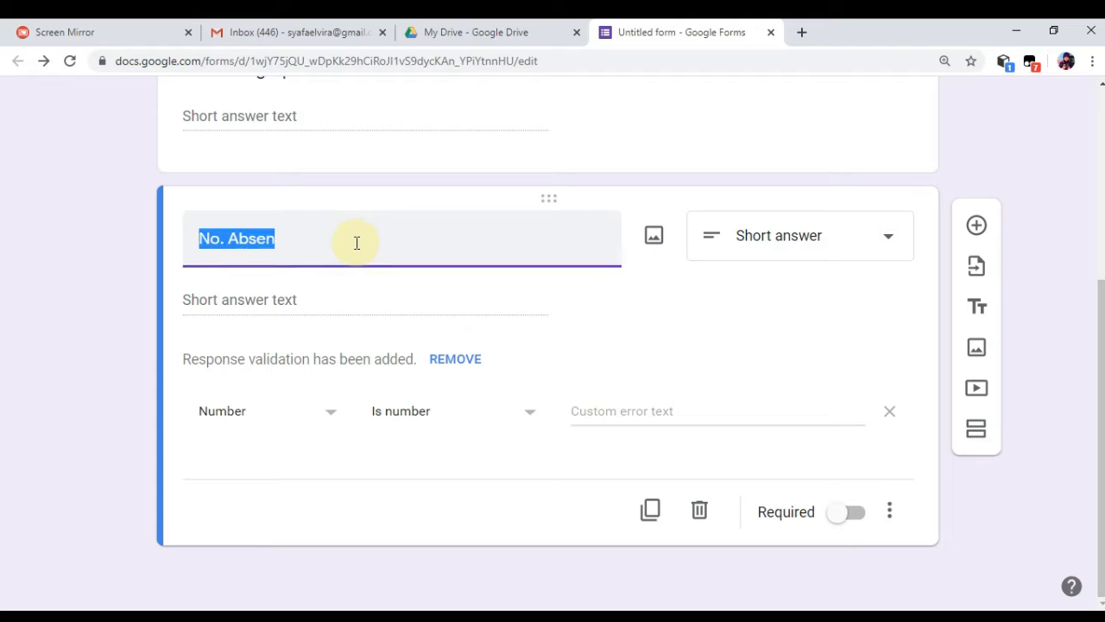
{"action": "left_click", "coordinate": [359, 243]}
{"action": "key", "text": "BackSpace"}
{"action": "key", "text": "BackSpace"}
{"action": "key", "text": "BackSpace"}
{"action": "key", "text": "BackSpace"}
{"action": "key", "text": "BackSpace"}
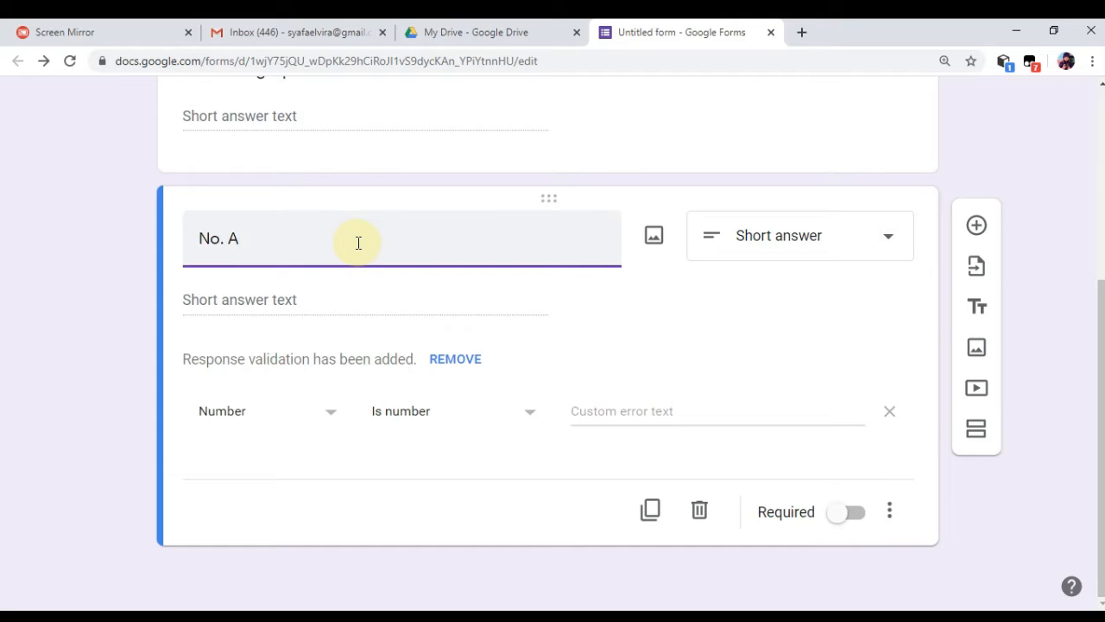
{"action": "type", "text": "P"}
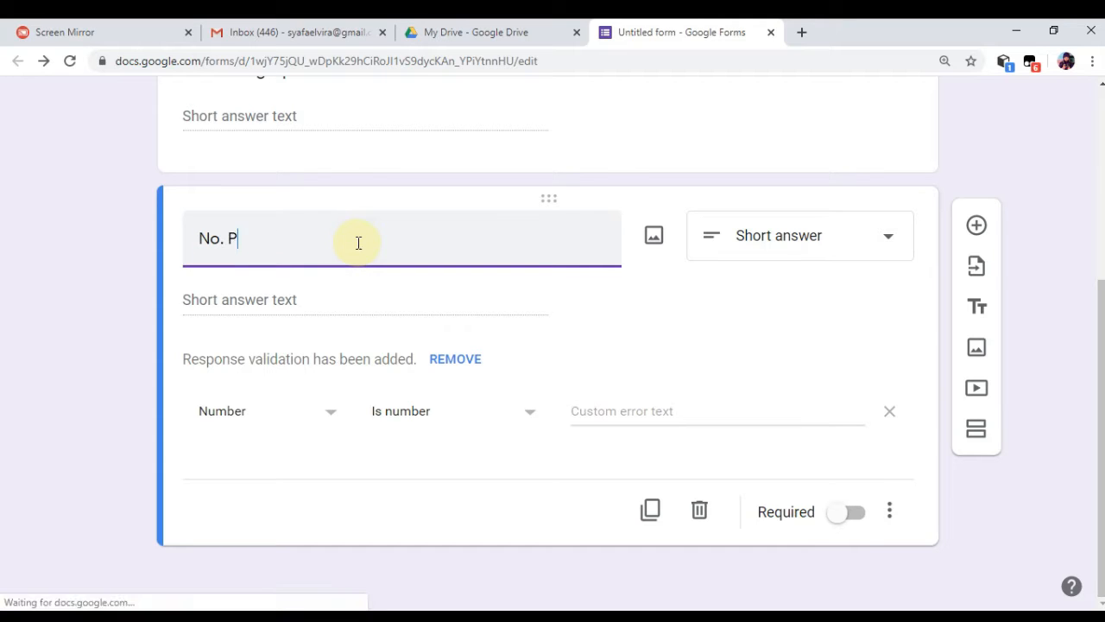
{"action": "type", "text": "resensi"}
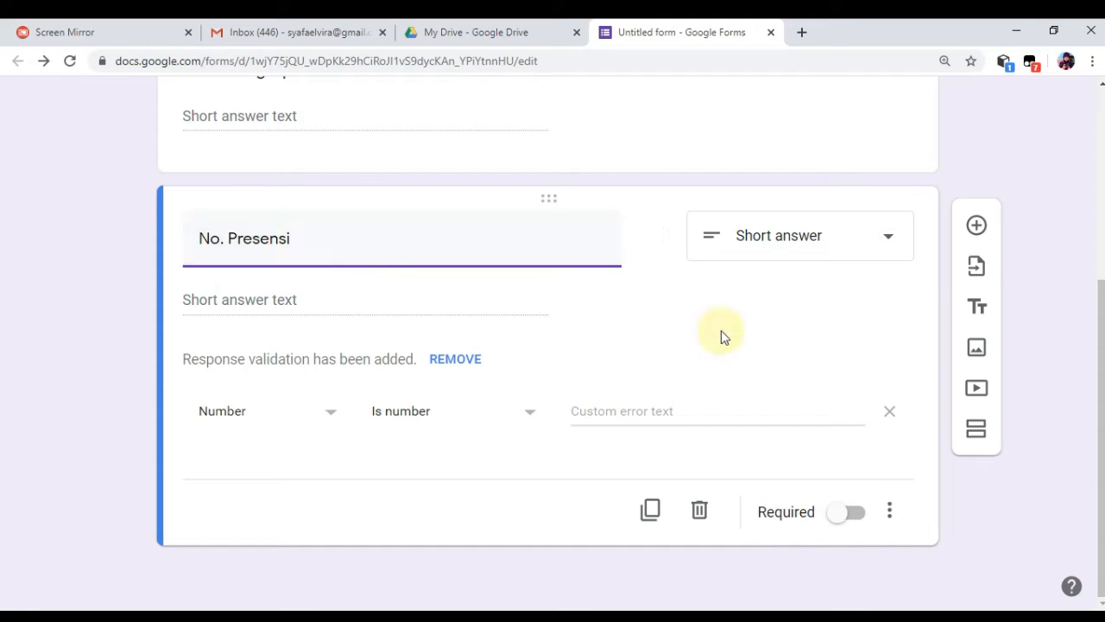
{"action": "left_click", "coordinate": [850, 523]}
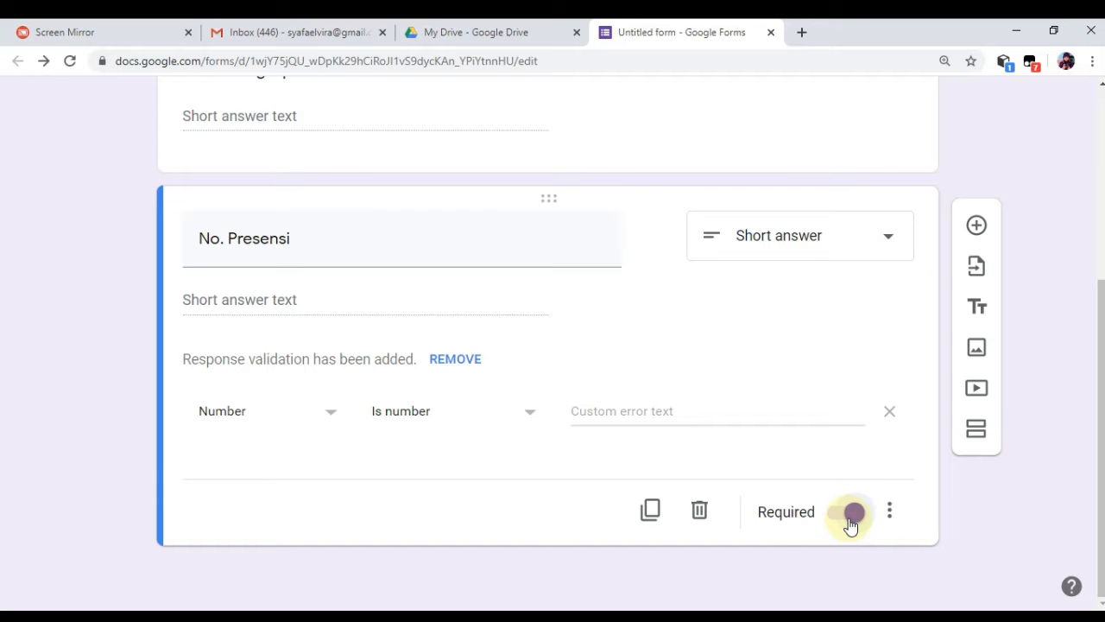
Step: Duplicate the "Nama Lengkap Siswa" question
{"action": "left_click_drag", "start_coordinate": [1093, 382], "coordinate": [1080, 227]}
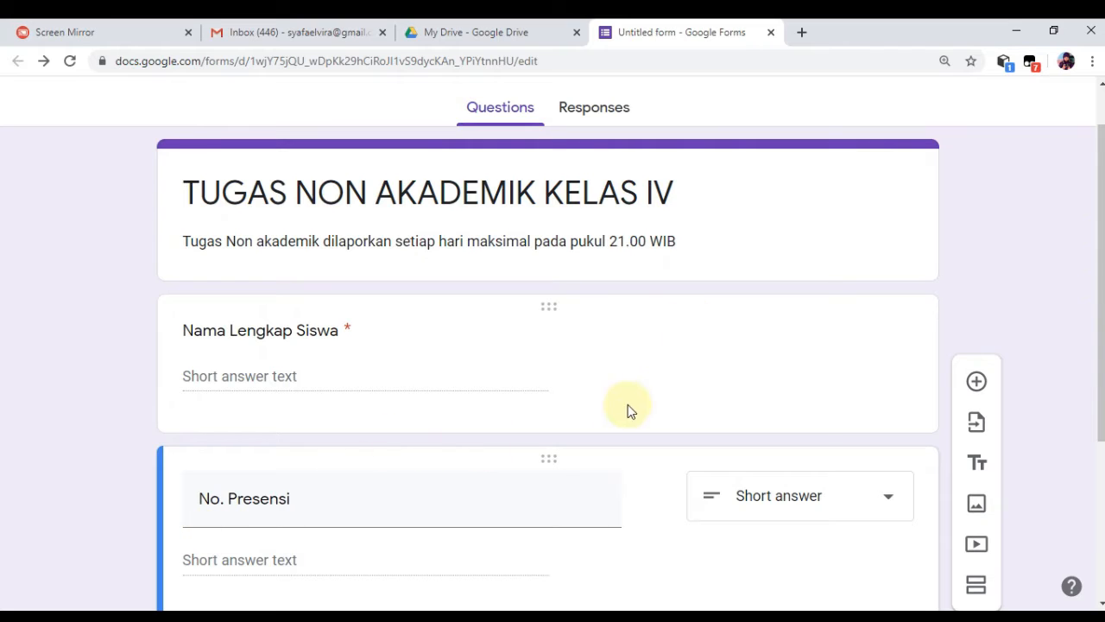
{"action": "left_click", "coordinate": [708, 397]}
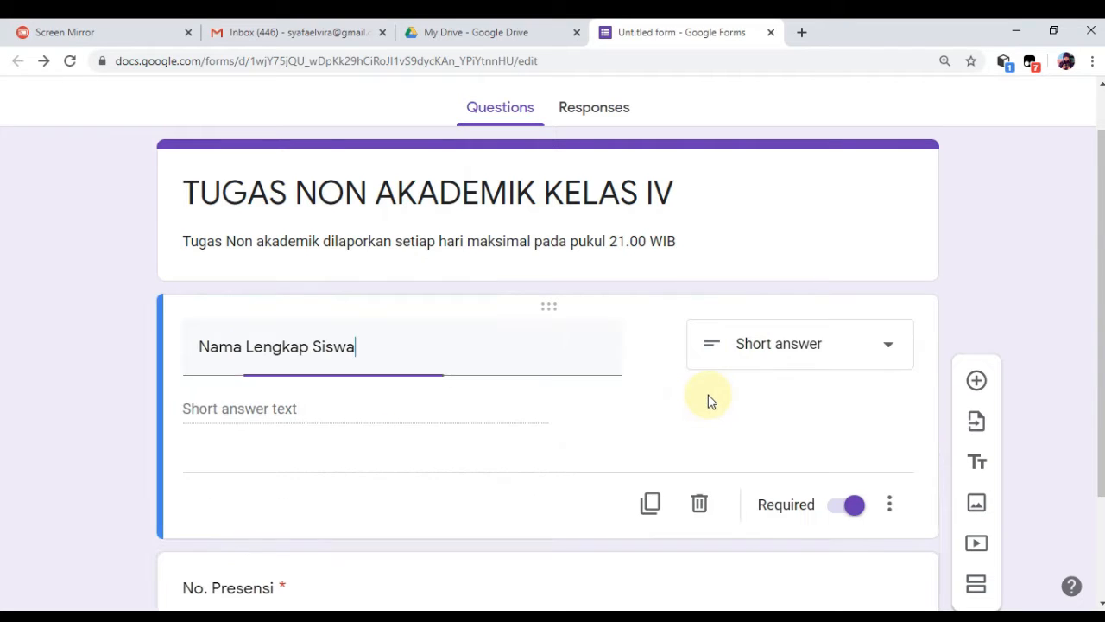
{"action": "left_click", "coordinate": [653, 506]}
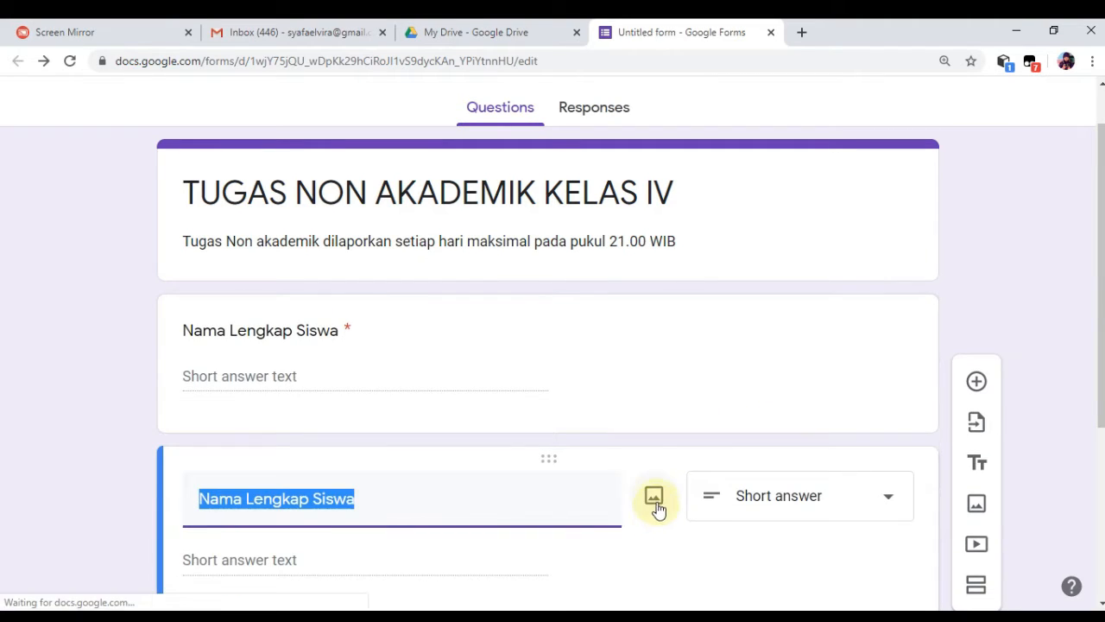
Step: Reorder the questions so that the duplicated "Nama Lengkap Siswa" comes after "No. Presensi", and select the duplicate
{"action": "left_click_drag", "start_coordinate": [1102, 186], "coordinate": [1102, 269]}
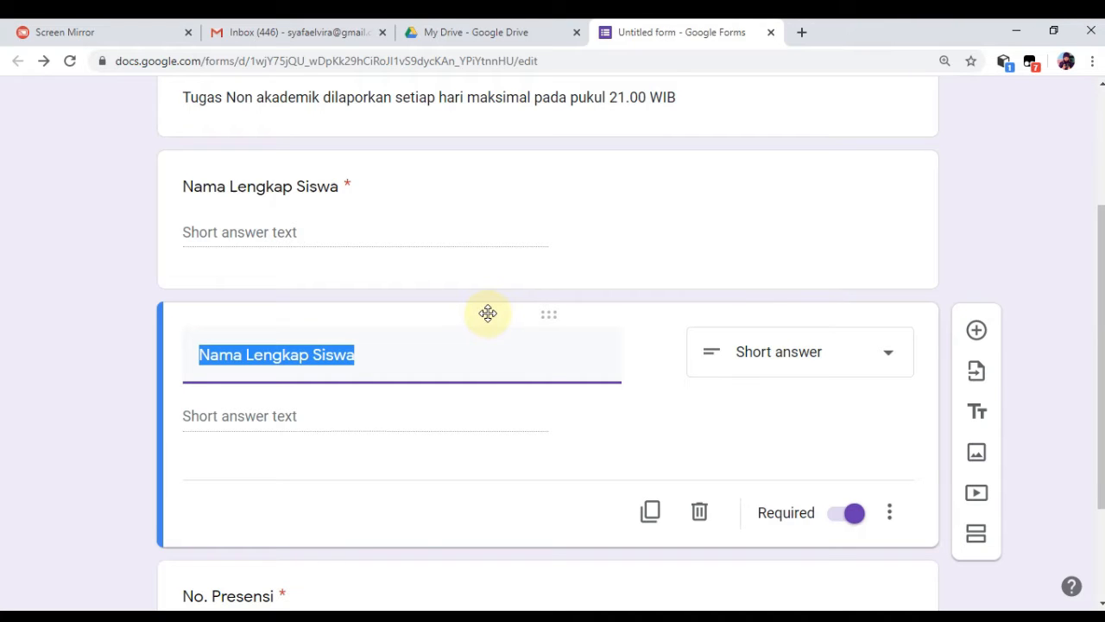
{"action": "left_click_drag", "start_coordinate": [486, 320], "coordinate": [501, 493]}
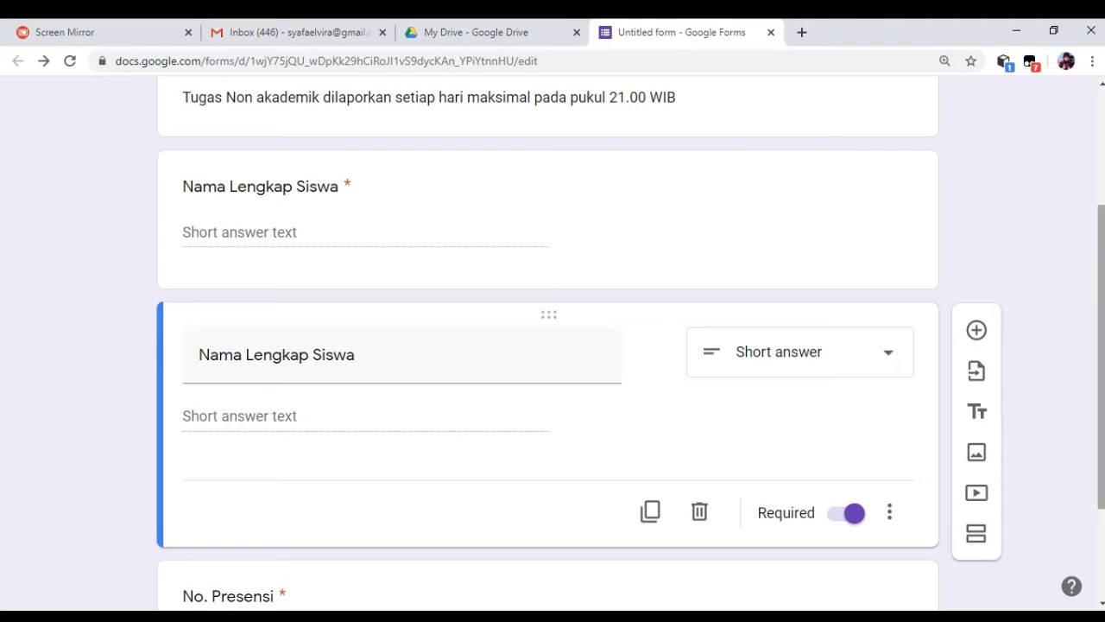
{"action": "left_click_drag", "start_coordinate": [1101, 283], "coordinate": [1102, 372]}
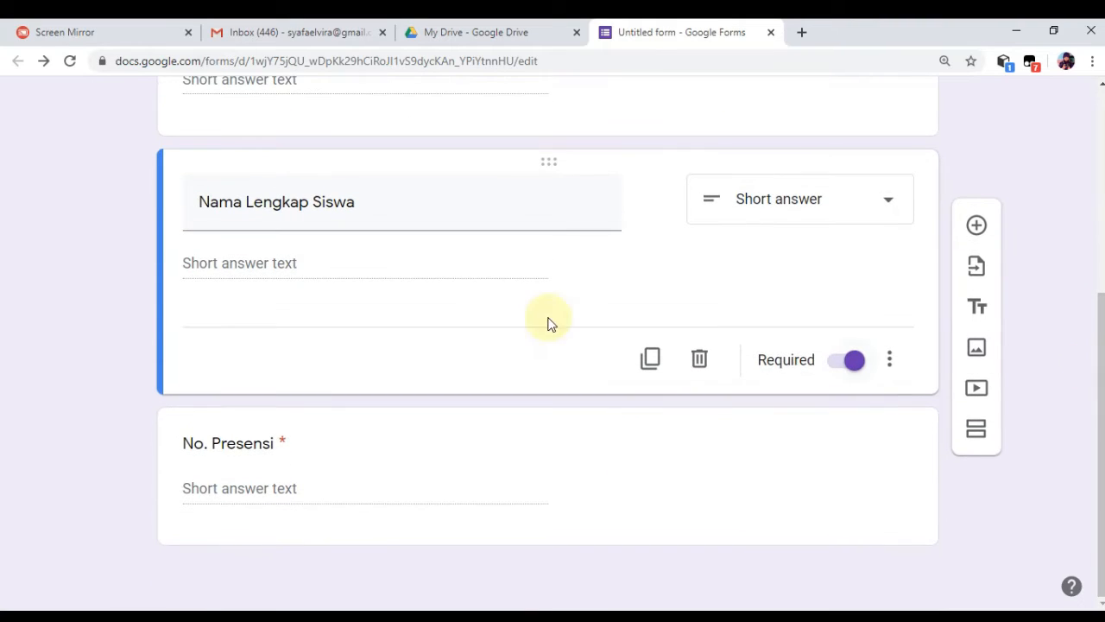
{"action": "left_click_drag", "start_coordinate": [544, 160], "coordinate": [571, 519]}
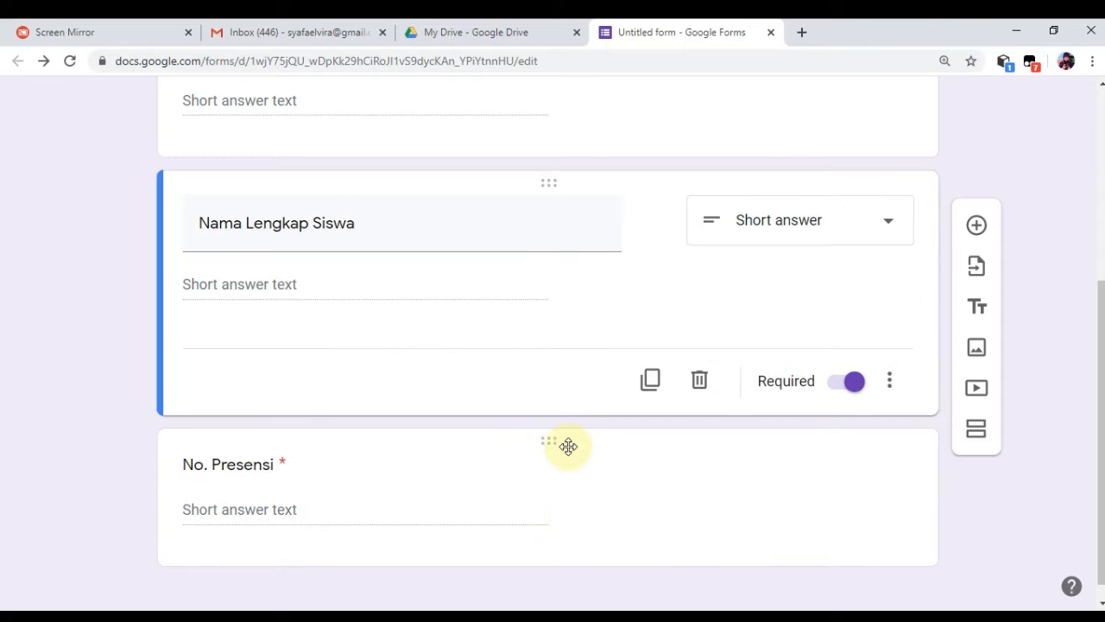
{"action": "left_click_drag", "start_coordinate": [545, 444], "coordinate": [533, 357]}
{"action": "left_click", "coordinate": [533, 357]}
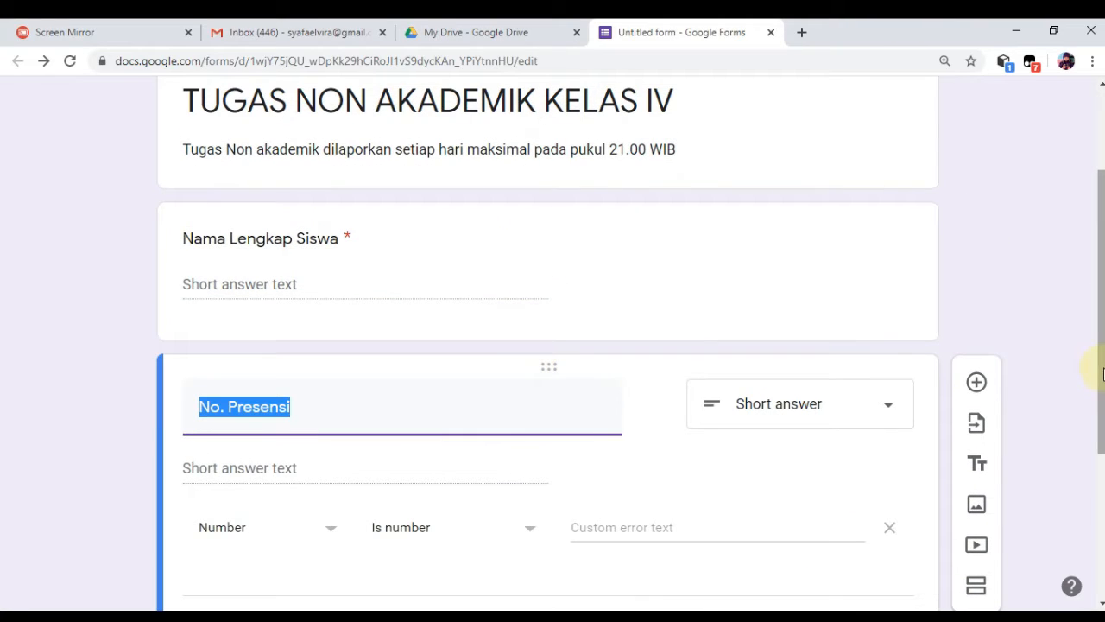
{"action": "scroll", "coordinate": [1096, 373], "scroll_direction": "down", "scroll_amount": 3}
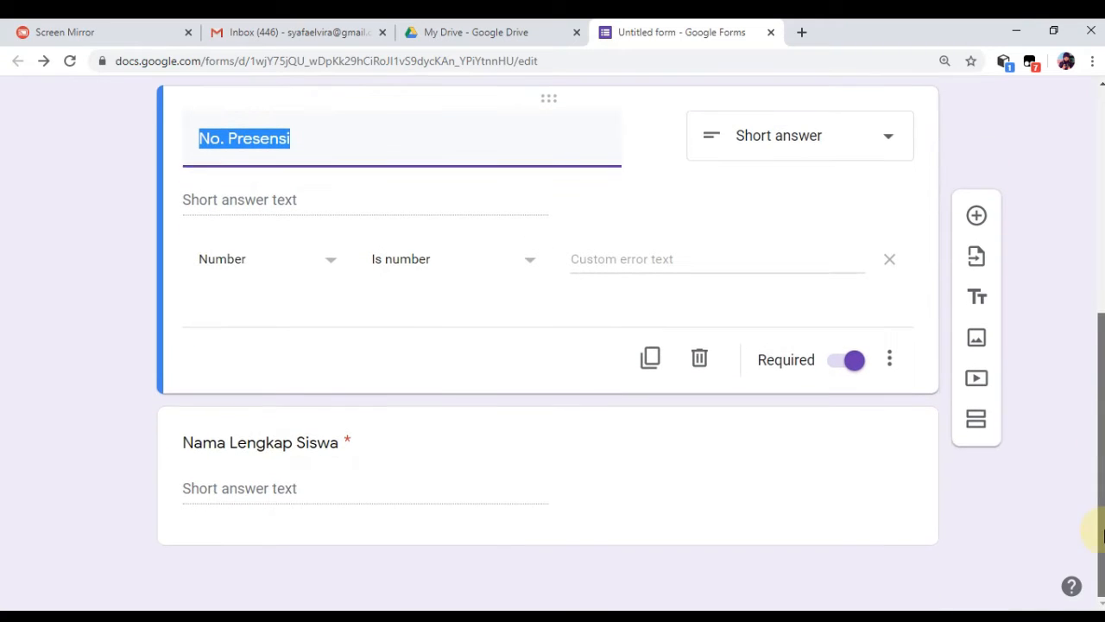
{"action": "left_click", "coordinate": [263, 443]}
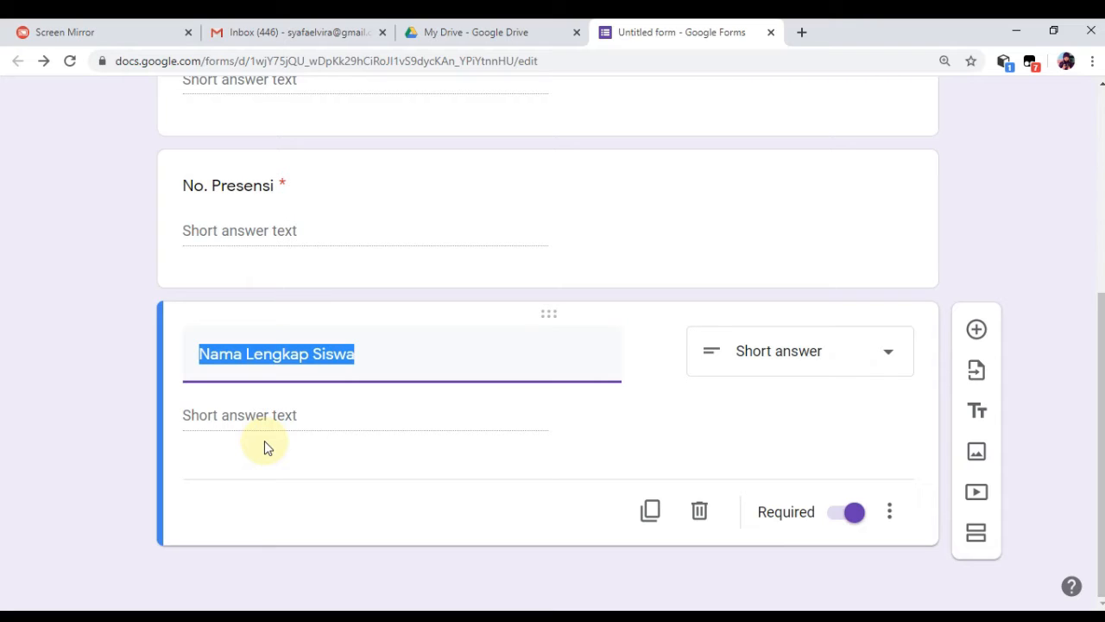
Step: Switch to Google Drive, review the questions in the existing TNO 3 form, and return to the form being edited
{"action": "left_click", "coordinate": [445, 26]}
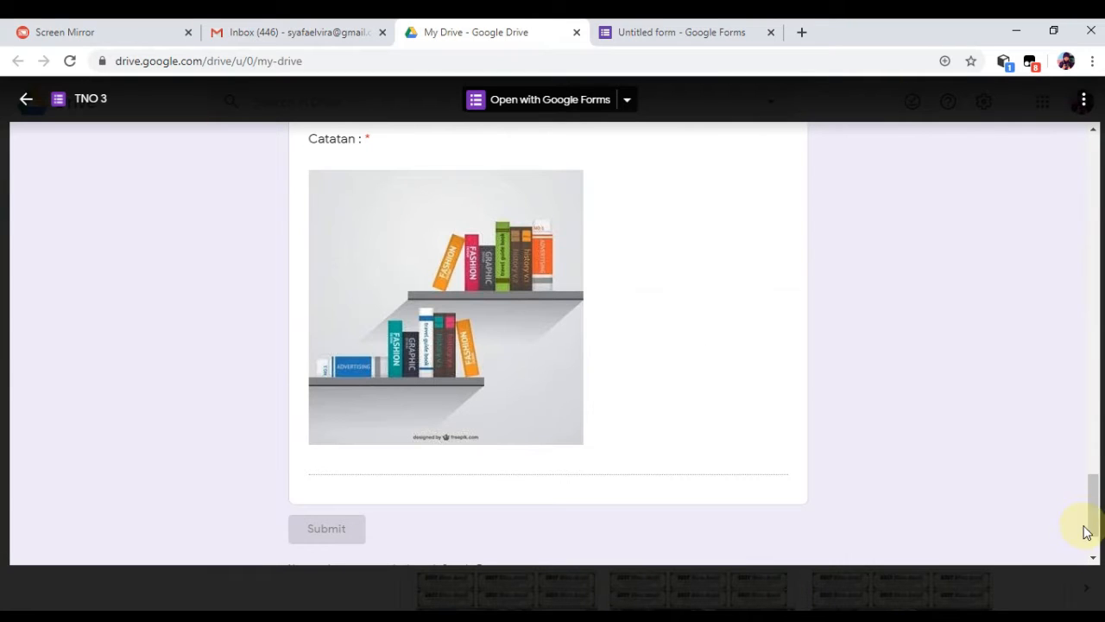
{"action": "left_click_drag", "start_coordinate": [1093, 513], "coordinate": [1063, 345]}
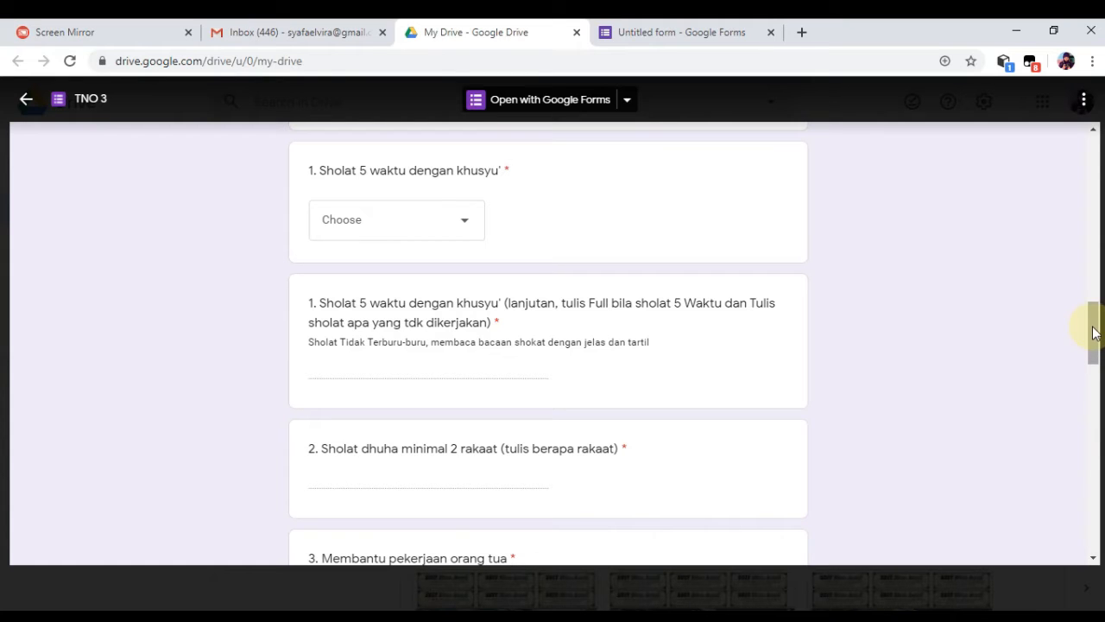
{"action": "left_click_drag", "start_coordinate": [1093, 323], "coordinate": [1055, 247]}
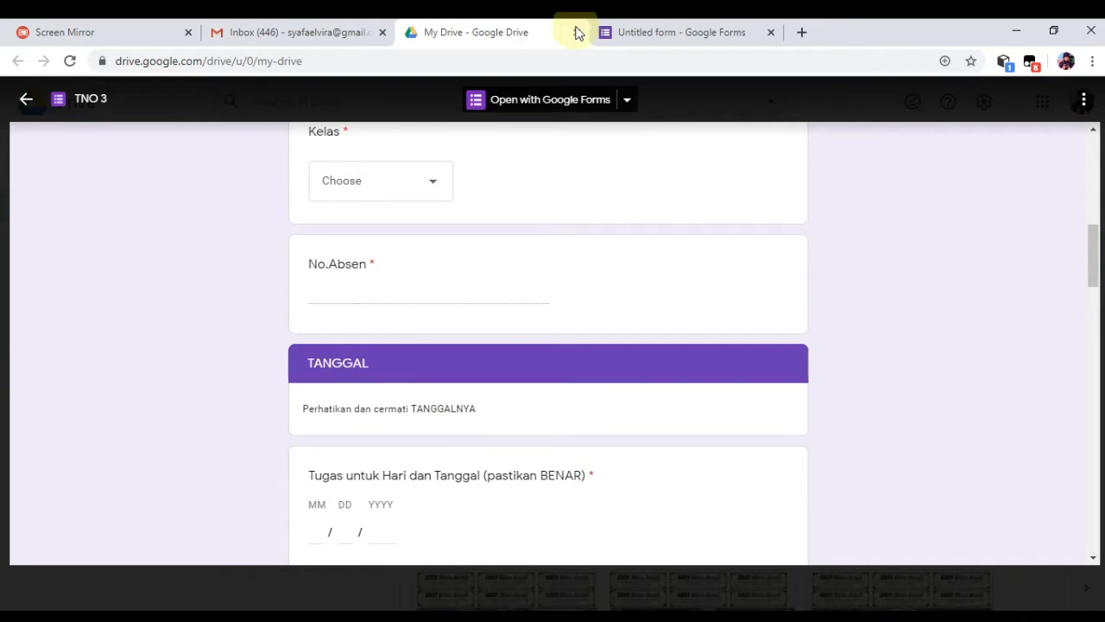
{"action": "left_click", "coordinate": [673, 32]}
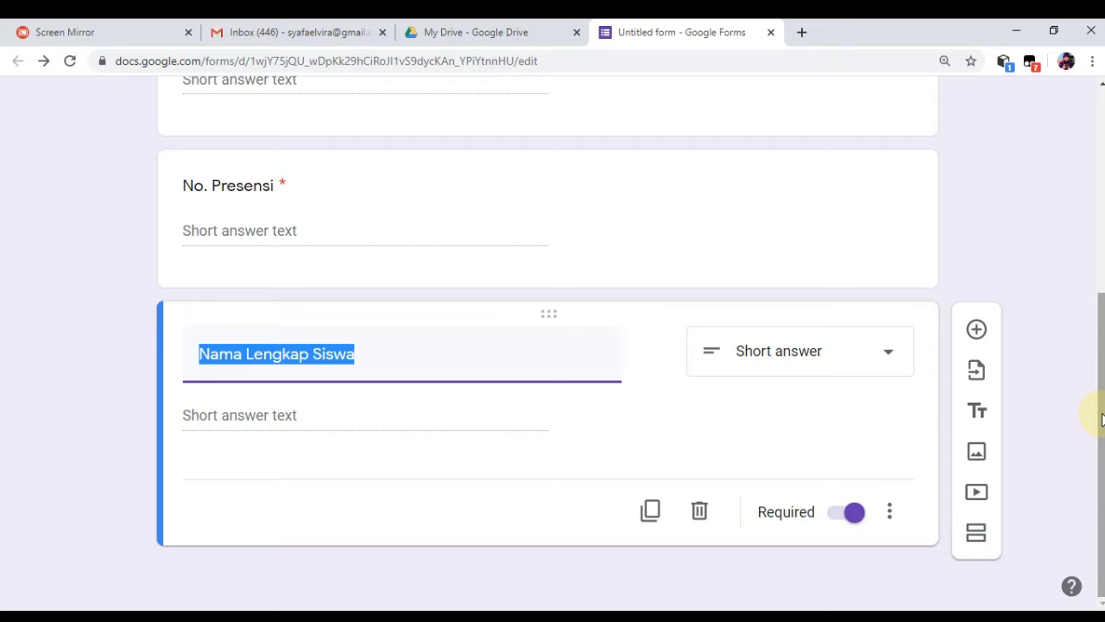
Step: Clear the title of the duplicated question below "No. Presensi" and delete that question
{"action": "key", "text": "BackSpace"}
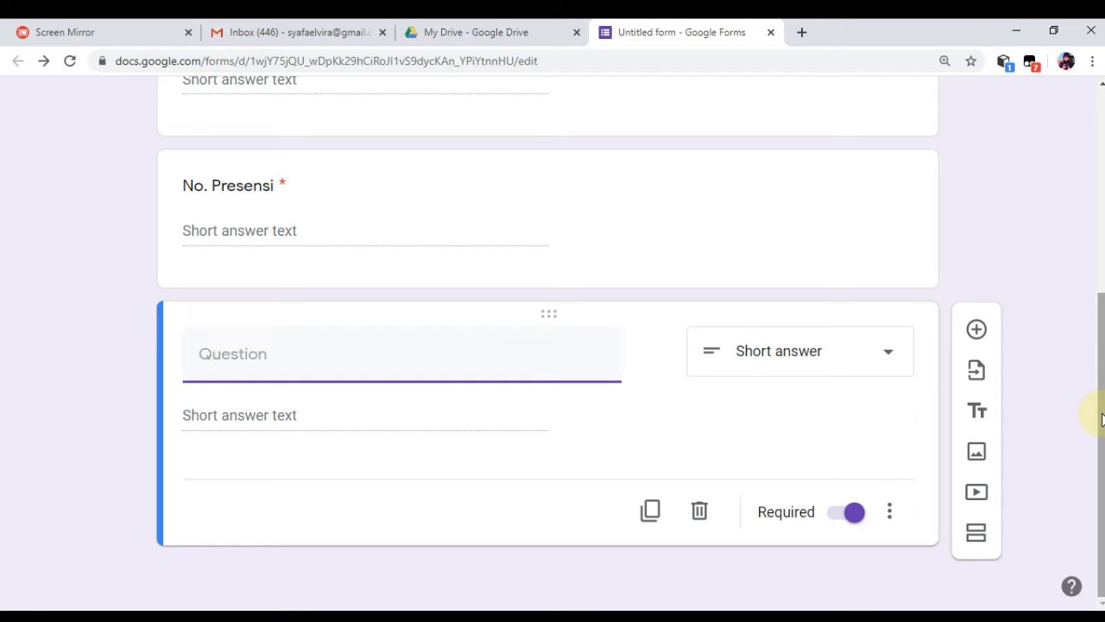
{"action": "scroll", "coordinate": [1092, 238], "scroll_direction": "up", "scroll_amount": 3}
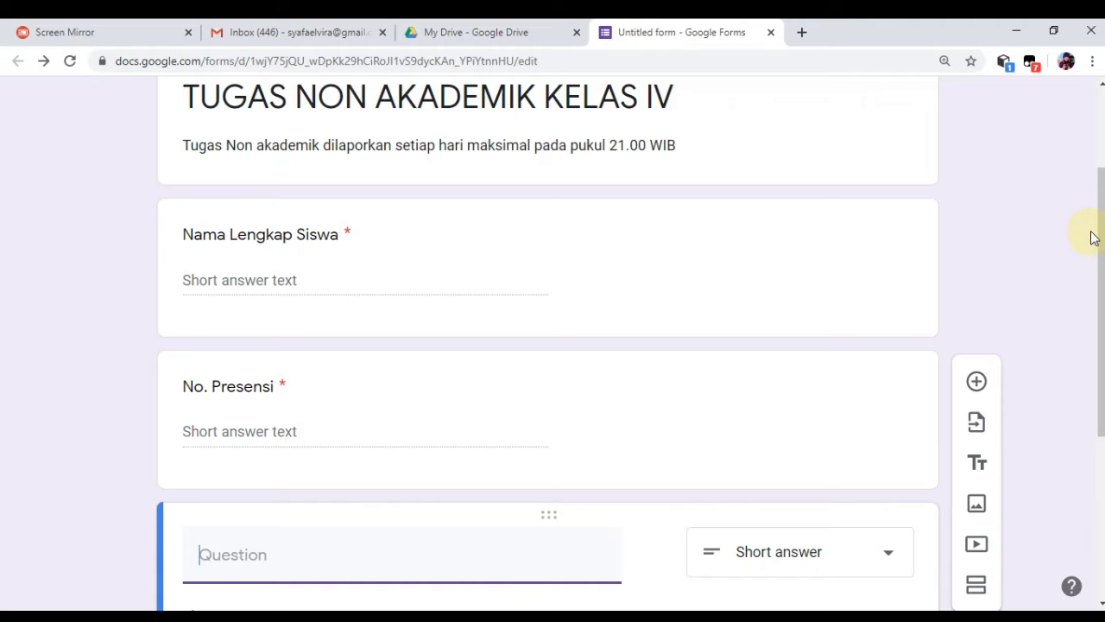
{"action": "scroll", "coordinate": [1099, 242], "scroll_direction": "down", "scroll_amount": 1}
{"action": "scroll", "coordinate": [1093, 336], "scroll_direction": "down", "scroll_amount": 1}
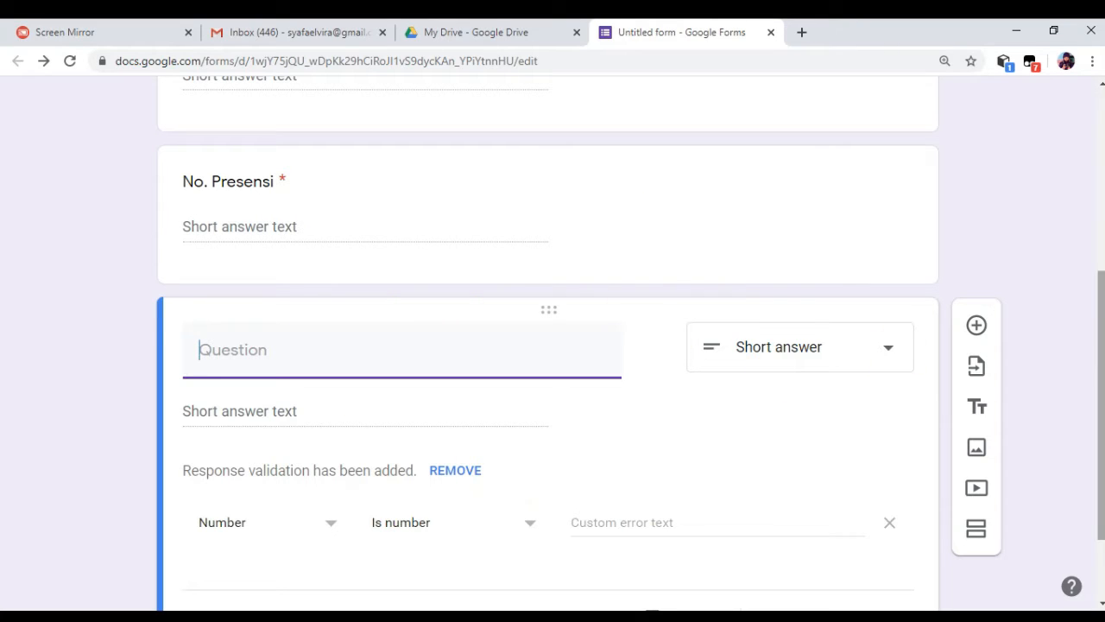
{"action": "scroll", "coordinate": [1098, 362], "scroll_direction": "down", "scroll_amount": 2}
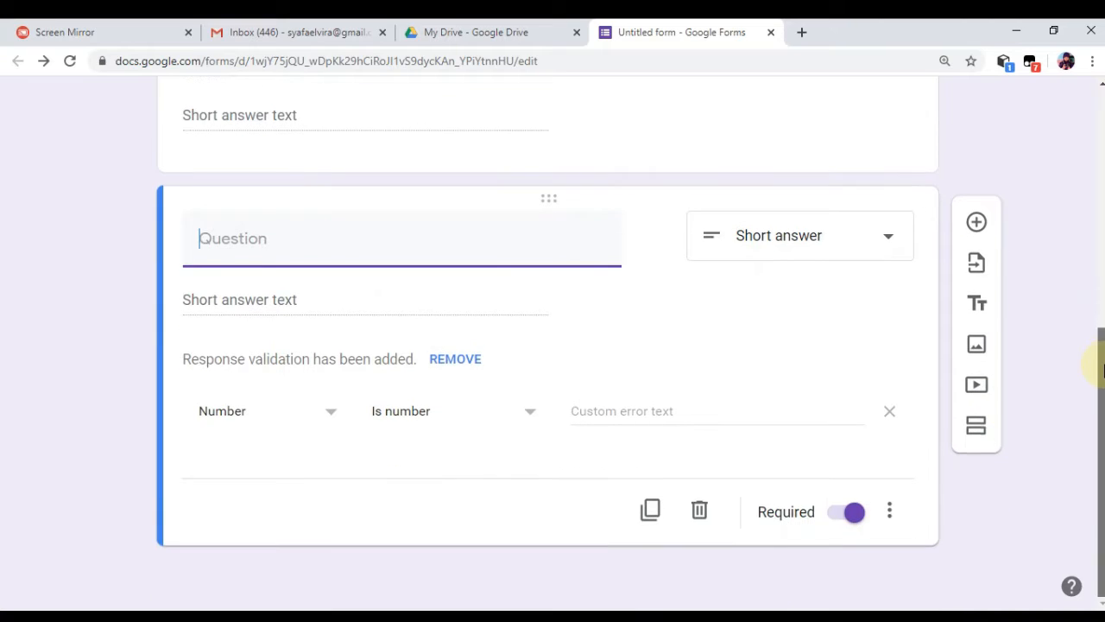
{"action": "left_click", "coordinate": [690, 514]}
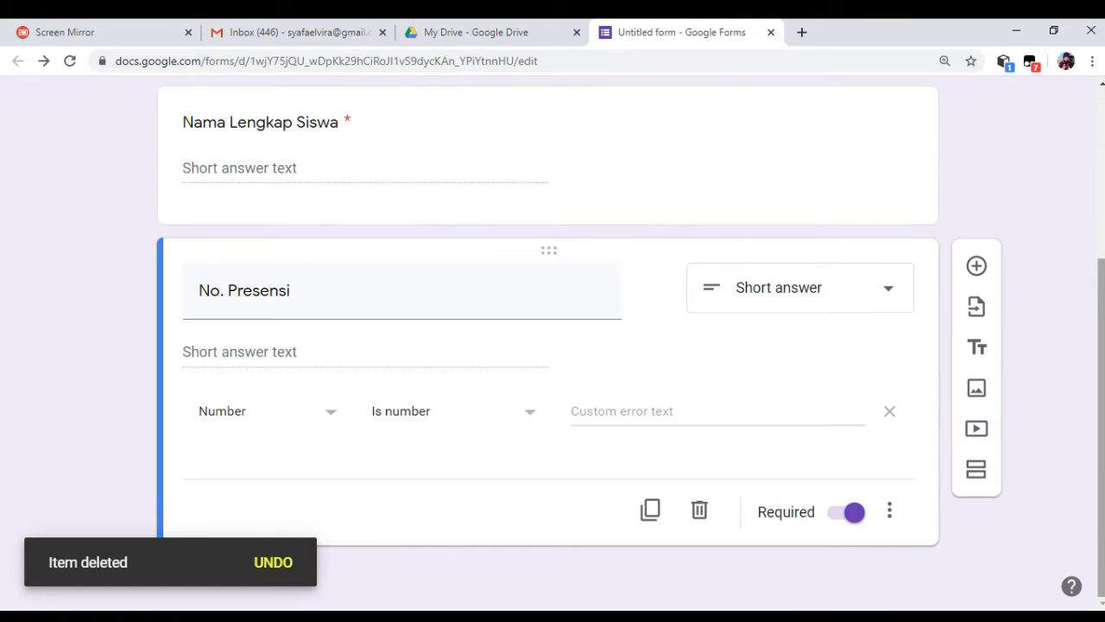
Step: Add a new section after the "No. Presensi" question and title it "Laporan Tugas Non Akademik"
{"action": "scroll", "coordinate": [1096, 227], "scroll_direction": "up", "scroll_amount": 1}
{"action": "scroll", "coordinate": [1096, 362], "scroll_direction": "down", "scroll_amount": 1}
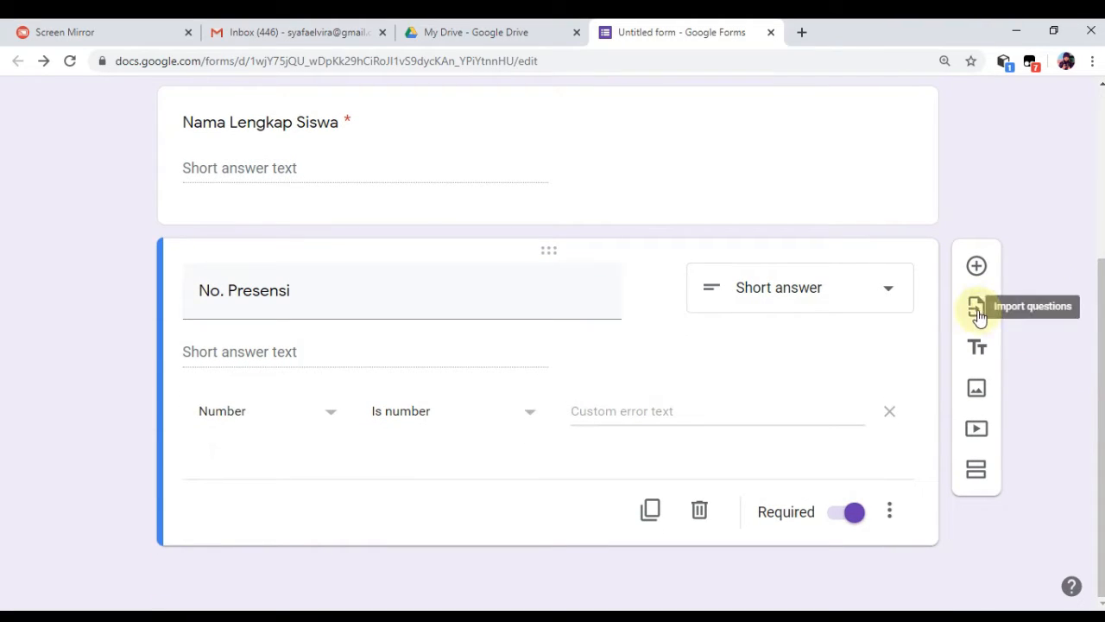
{"action": "left_click", "coordinate": [976, 483]}
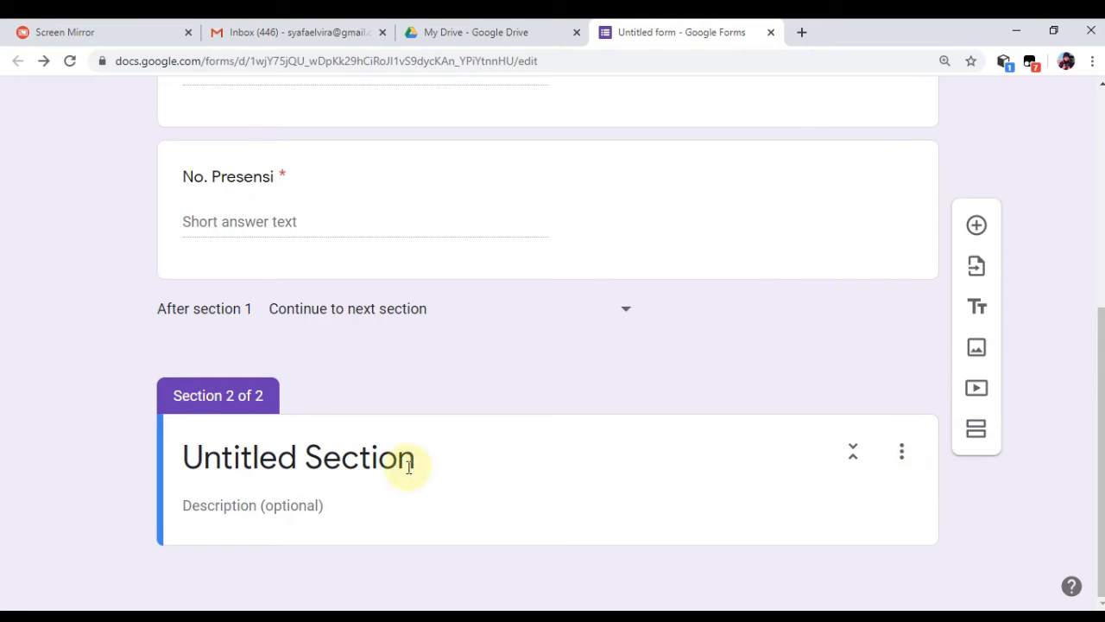
{"action": "left_click_drag", "start_coordinate": [1093, 374], "coordinate": [1074, 390]}
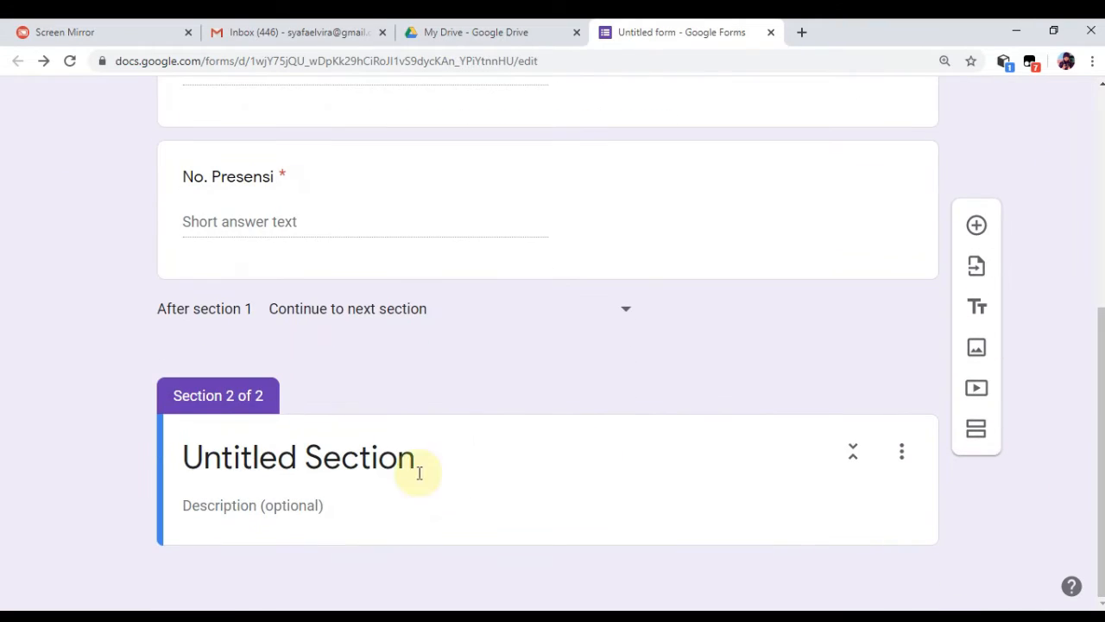
{"action": "left_click", "coordinate": [298, 456]}
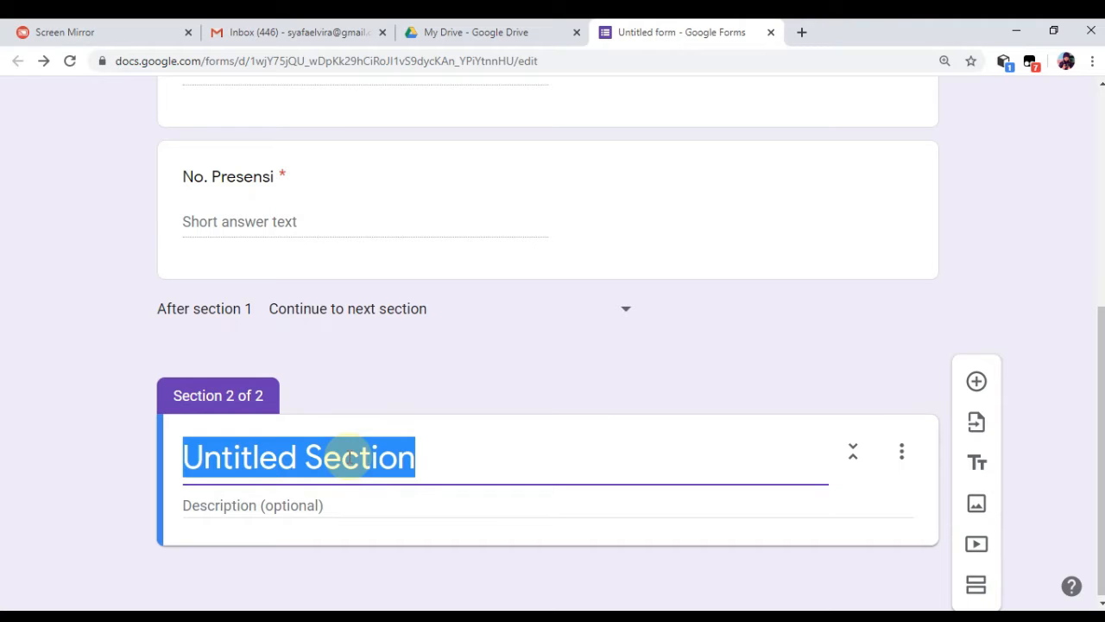
{"action": "type", "text": "Lapo"}
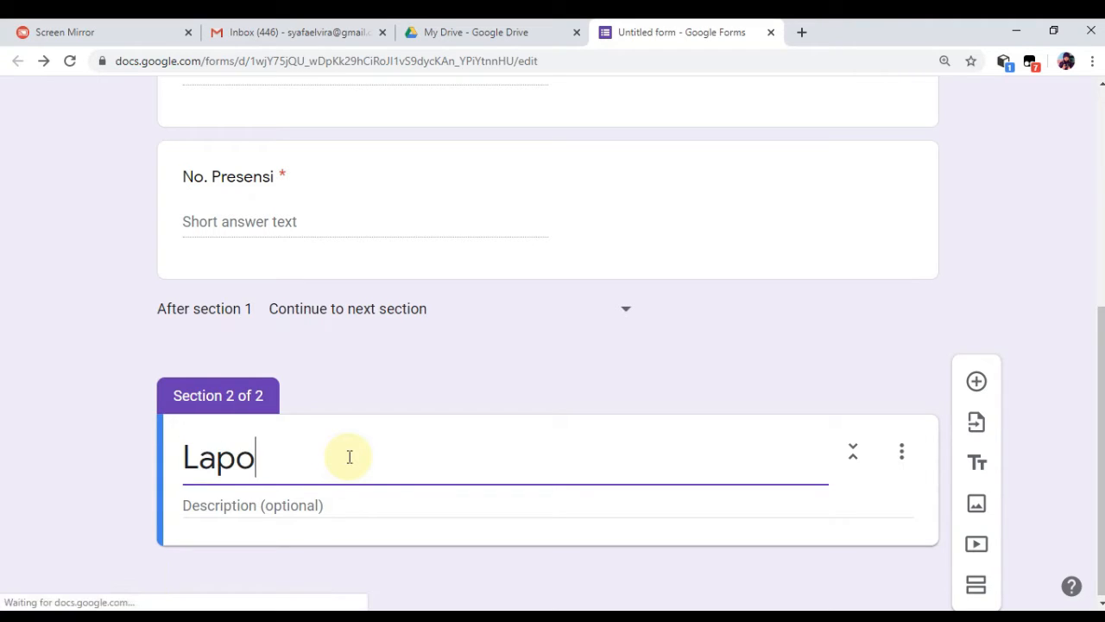
{"action": "type", "text": "ran T"}
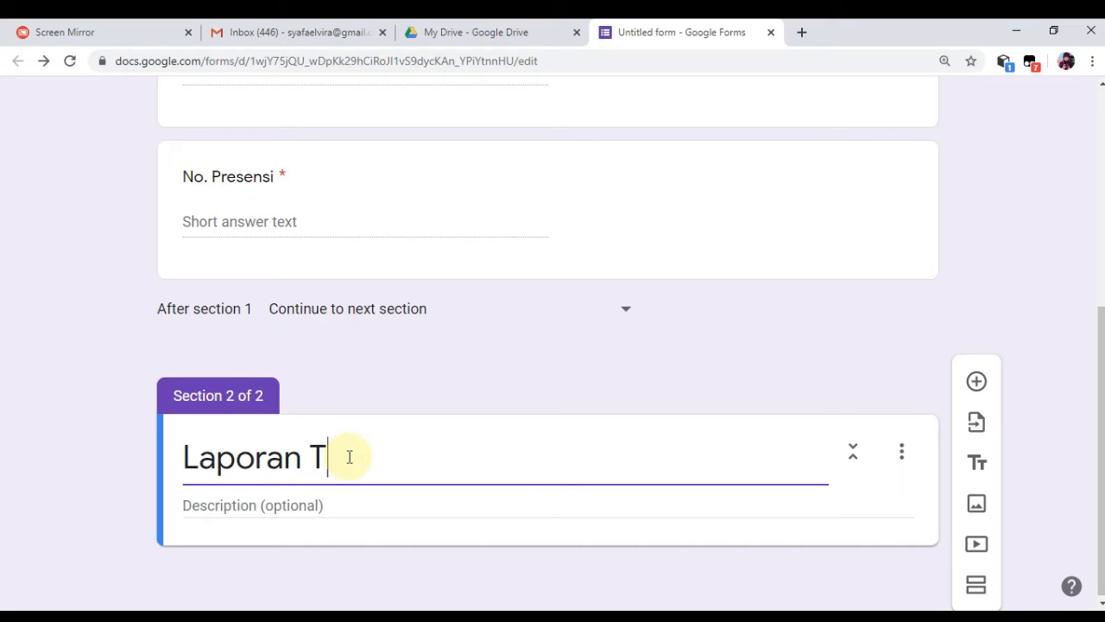
{"action": "type", "text": "ugas Non "}
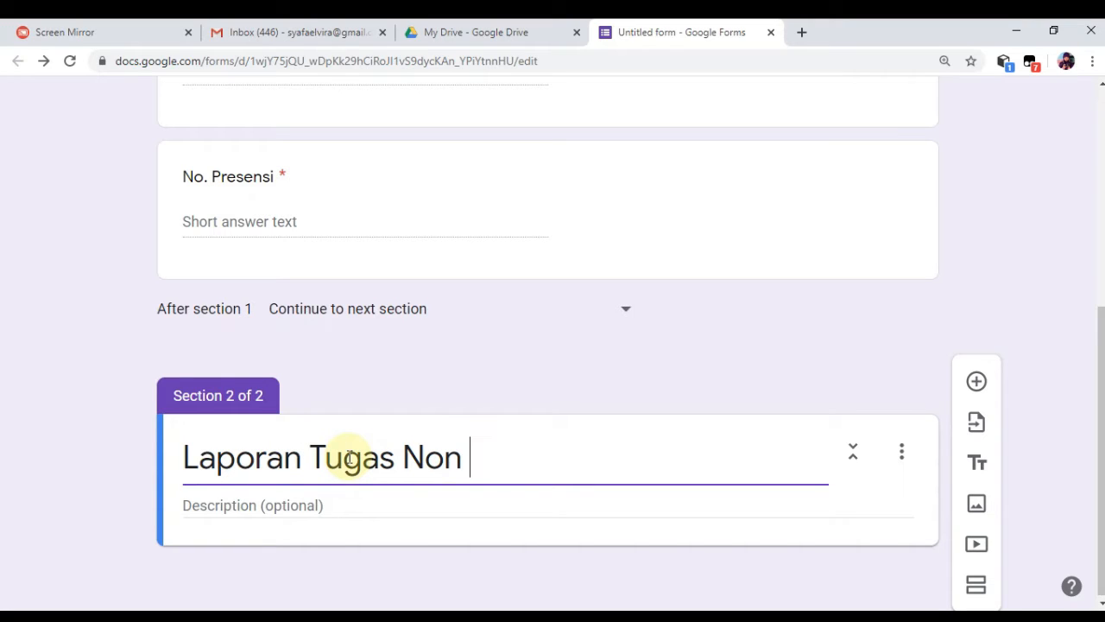
{"action": "type", "text": "Akademik"}
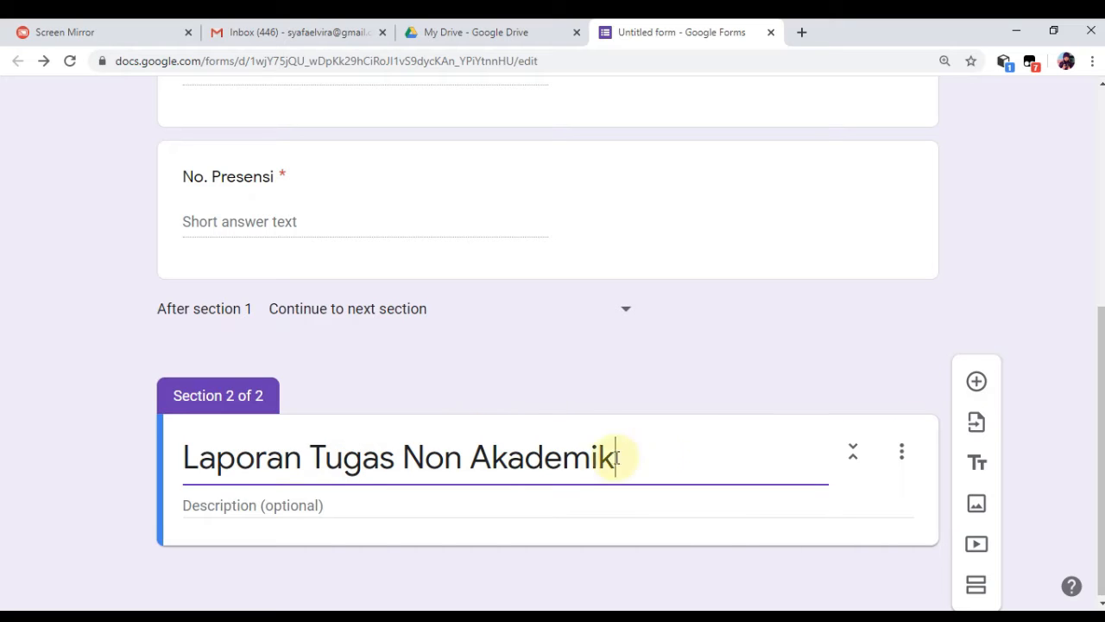
Step: Enter "perhatikan tulisan jawaban" as the description of the "Laporan Tugas Non Akademik" section
{"action": "left_click", "coordinate": [473, 511]}
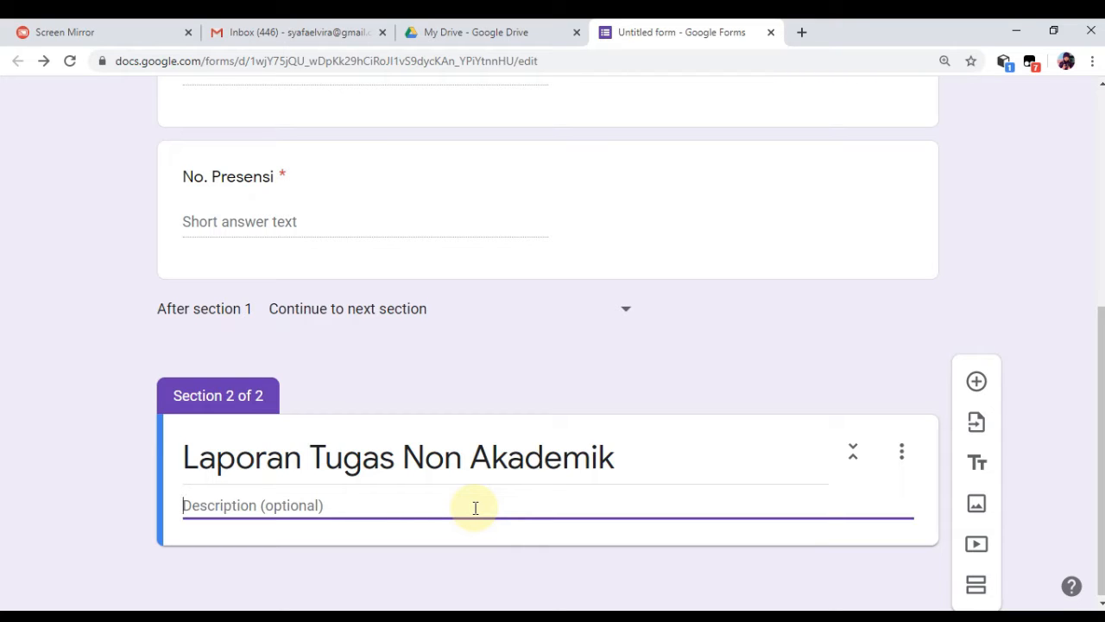
{"action": "type", "text": "pe"}
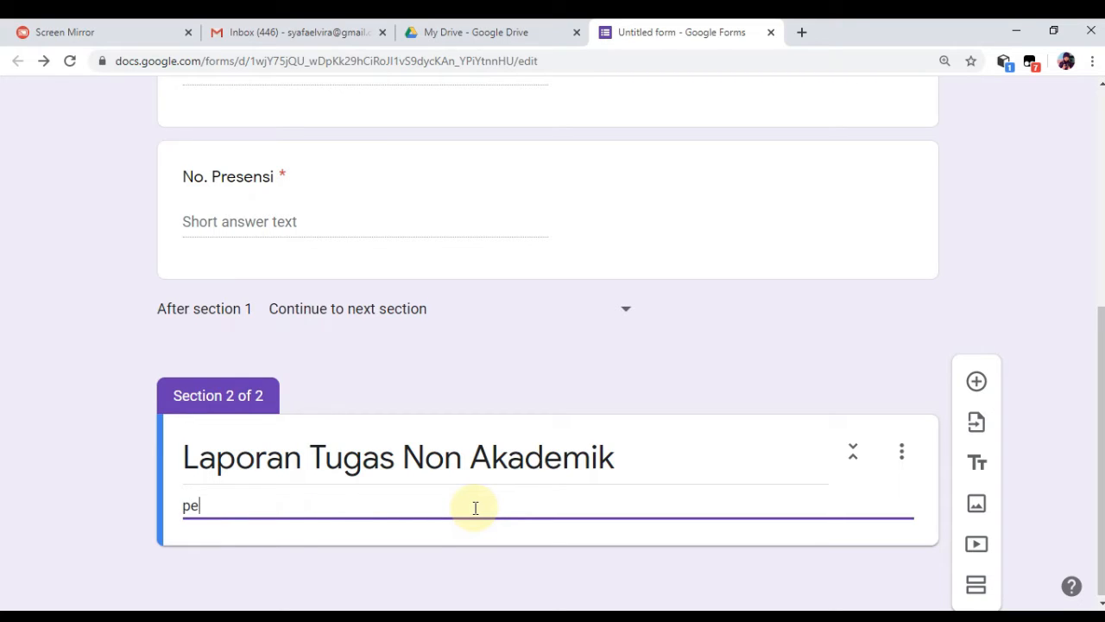
{"action": "type", "text": "rhatikan jawa"}
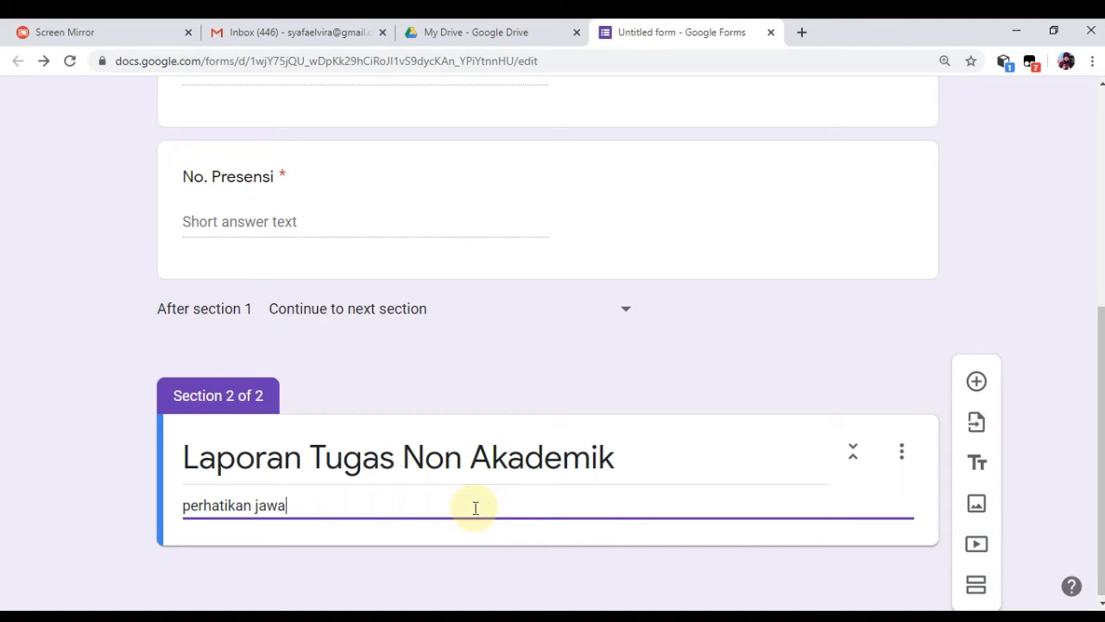
{"action": "type", "text": "ban"}
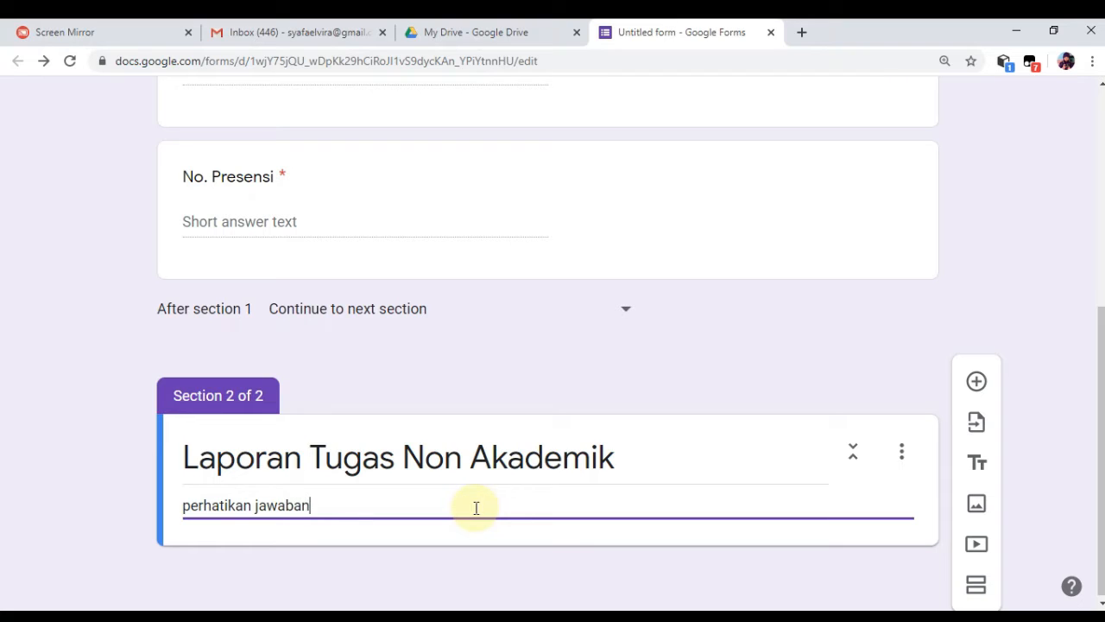
{"action": "left_click", "coordinate": [257, 504]}
{"action": "type", "text": "tulisa"}
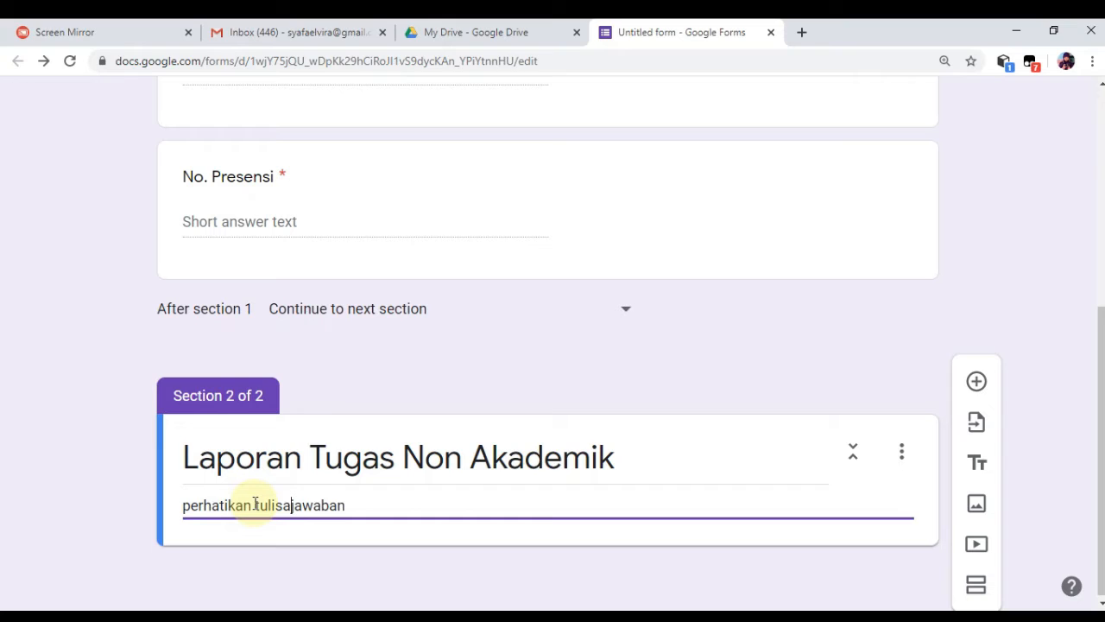
{"action": "type", "text": "n"}
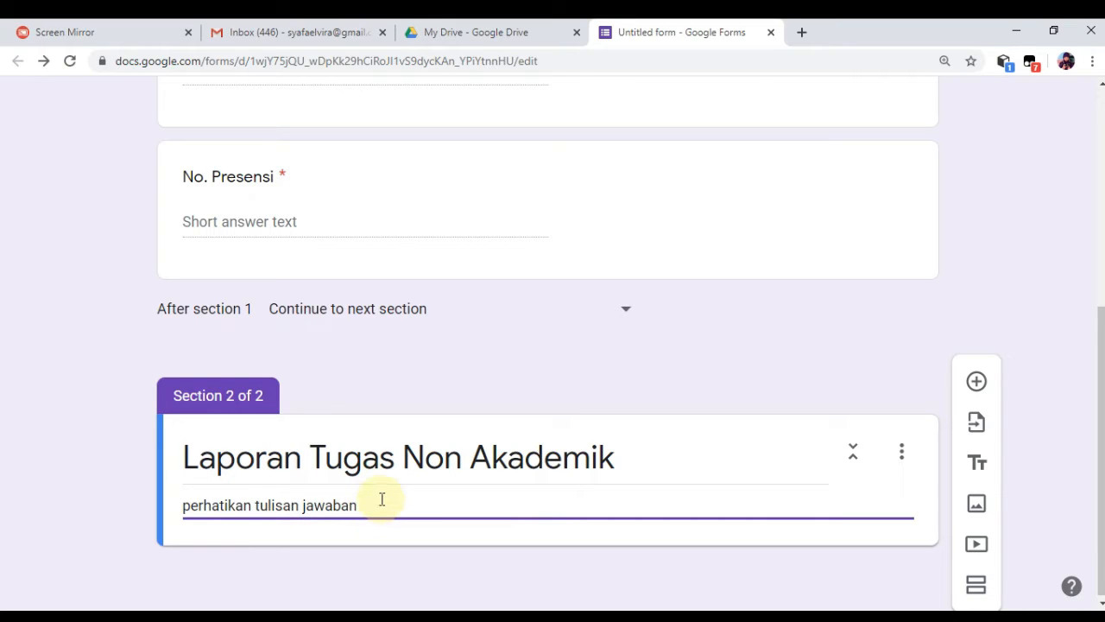
Step: Reword the section description to "perhatikan penulisan jawabannya"
{"action": "left_click_drag", "start_coordinate": [1102, 364], "coordinate": [1100, 464]}
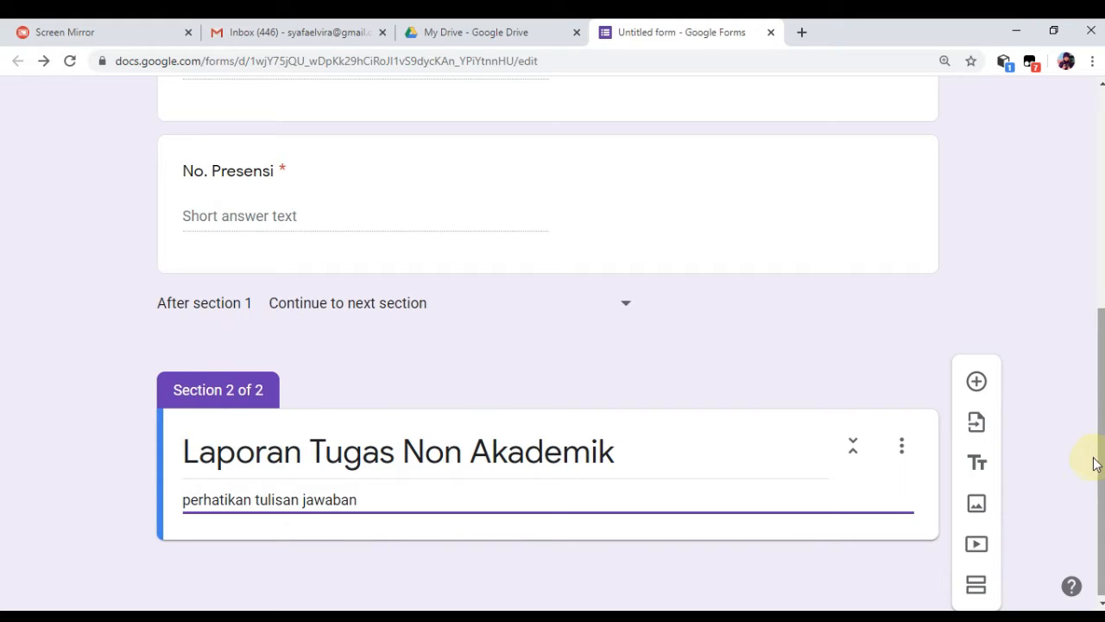
{"action": "left_click", "coordinate": [257, 499]}
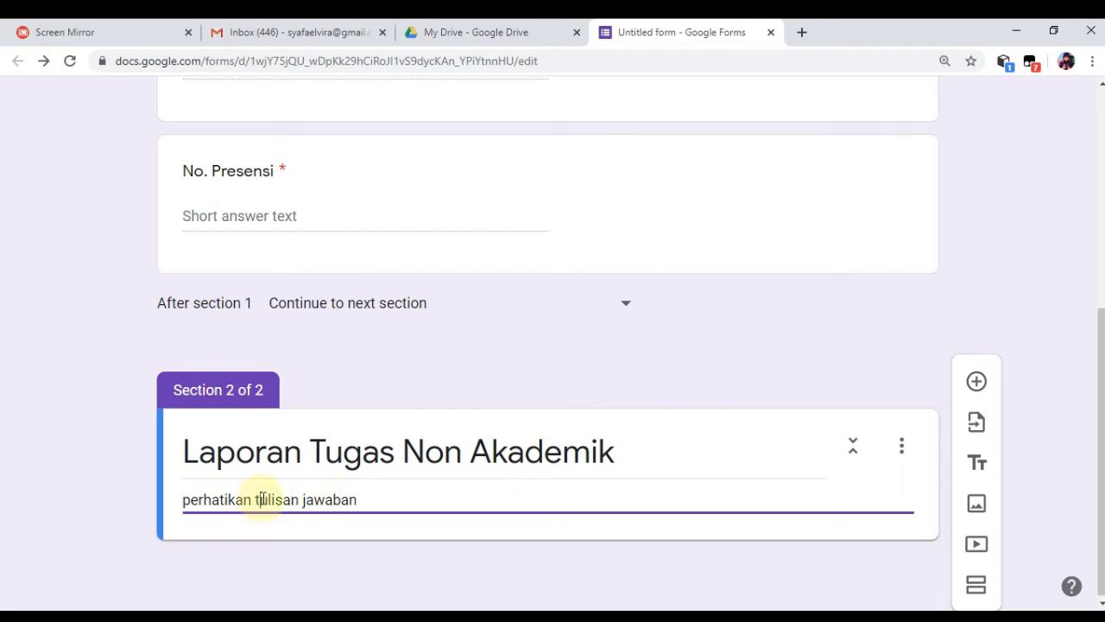
{"action": "key", "text": "BackSpace"}
{"action": "type", "text": "p"}
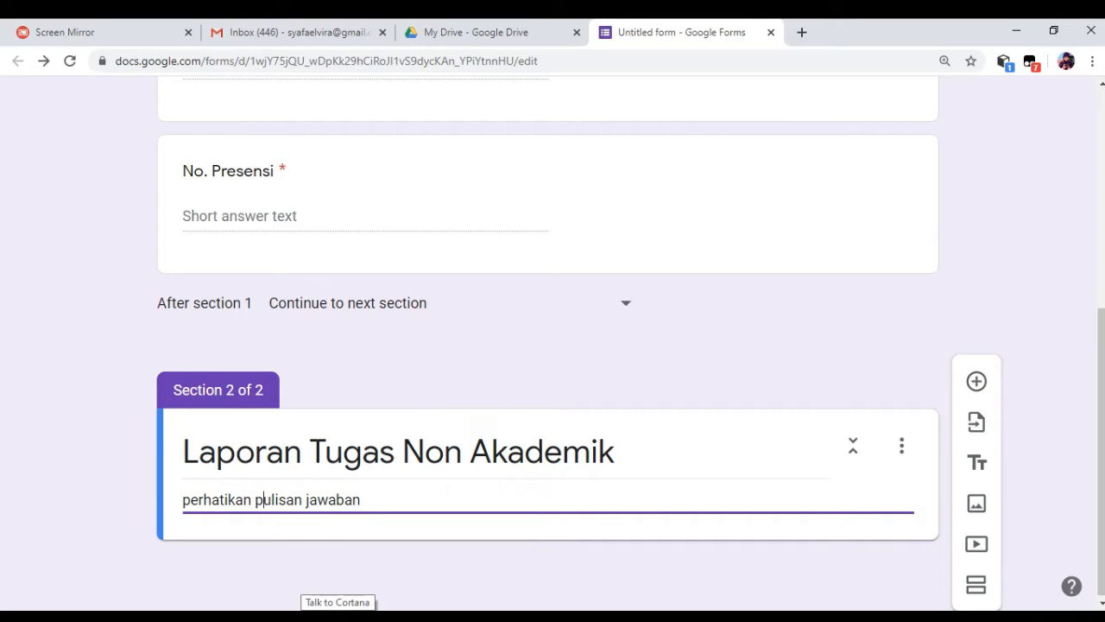
{"action": "type", "text": "en"}
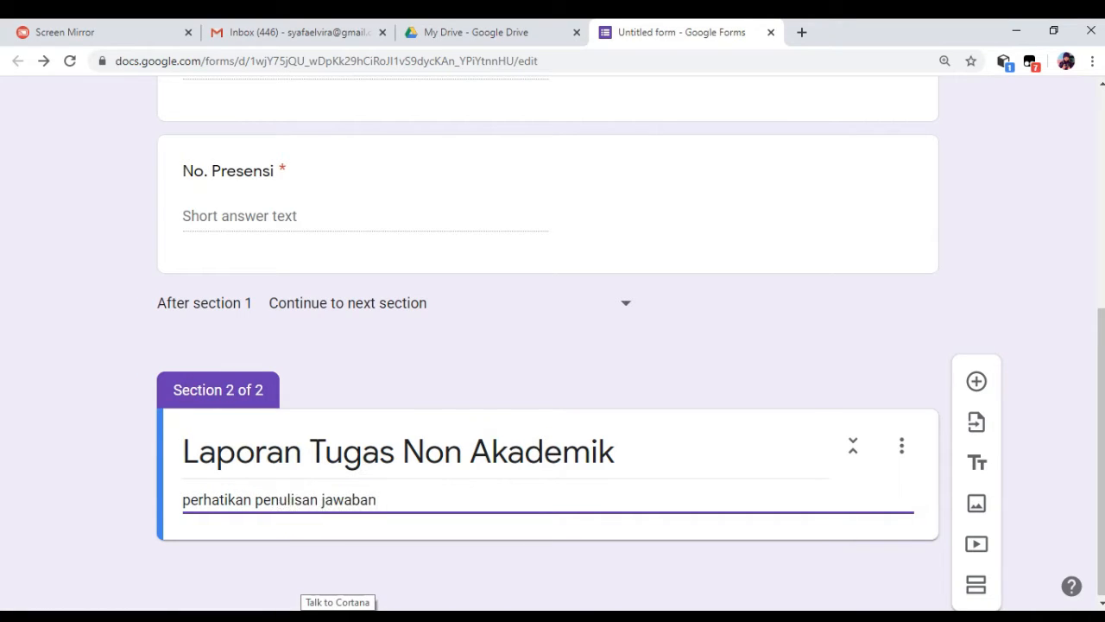
{"action": "left_click", "coordinate": [401, 502]}
{"action": "type", "text": "ny"}
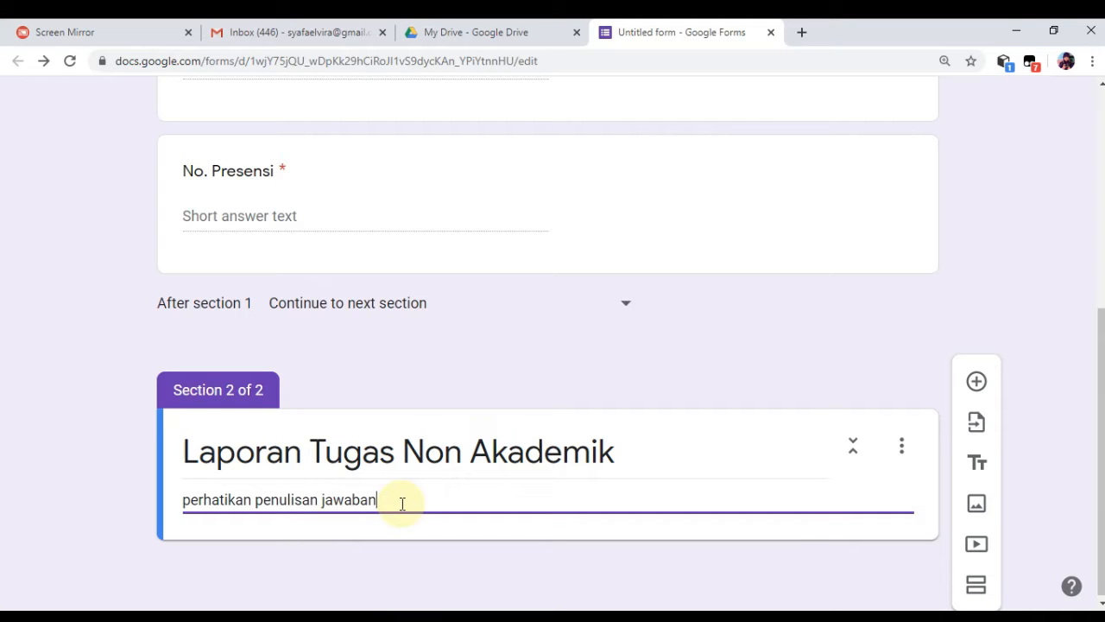
{"action": "type", "text": "a"}
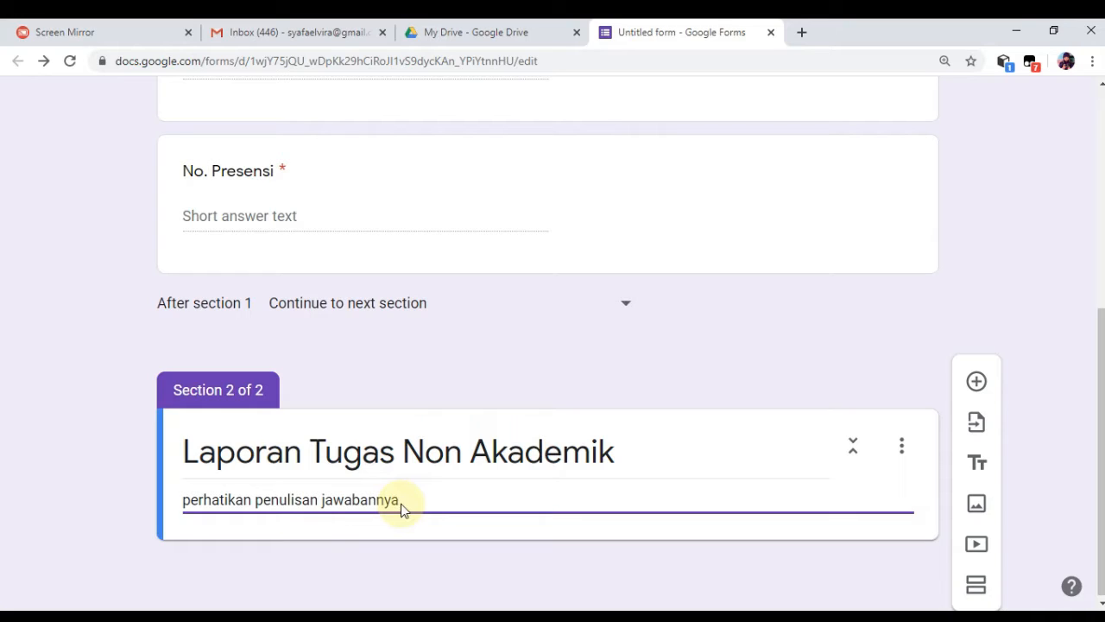
Step: Add a question to the "Laporan Tugas Non Akademik" section and begin its title with "1."
{"action": "left_click", "coordinate": [974, 389]}
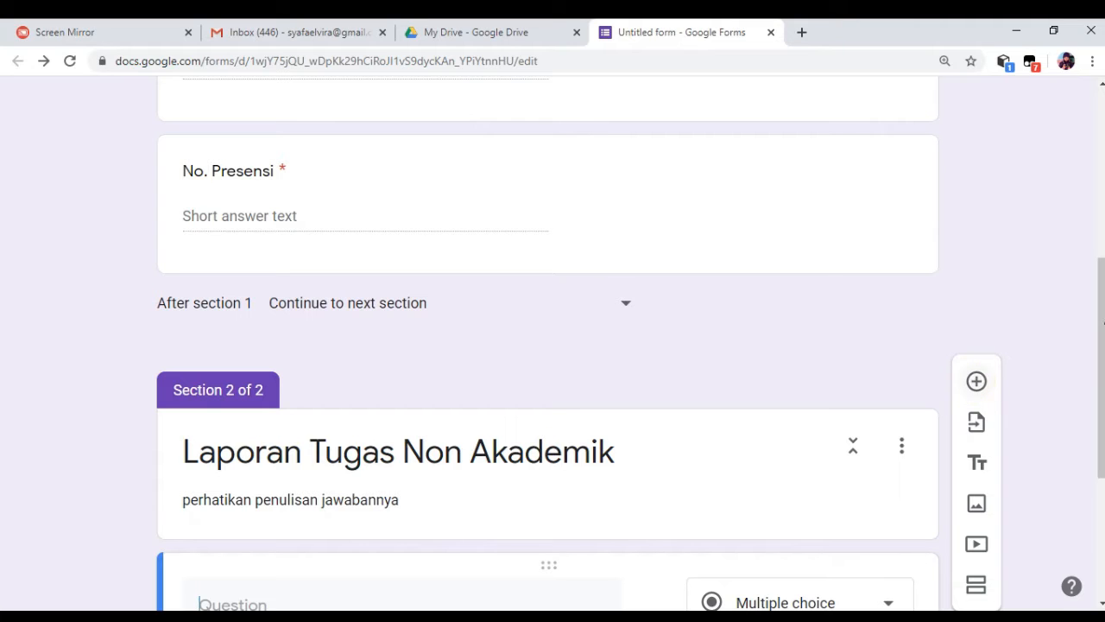
{"action": "left_click_drag", "start_coordinate": [1100, 308], "coordinate": [1092, 457]}
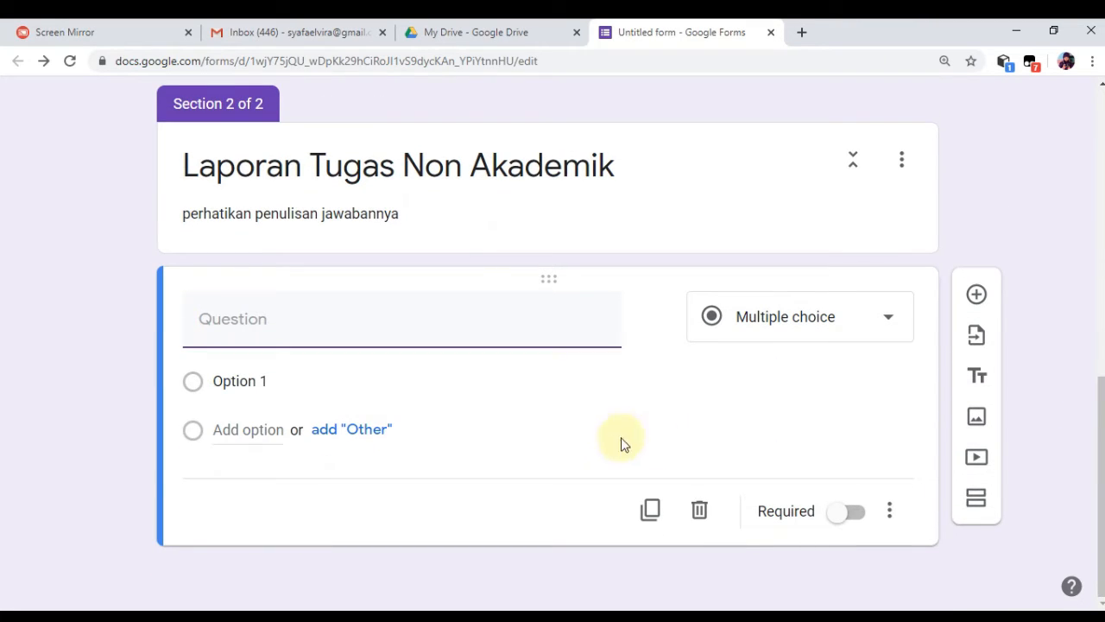
{"action": "type", "text": "1"}
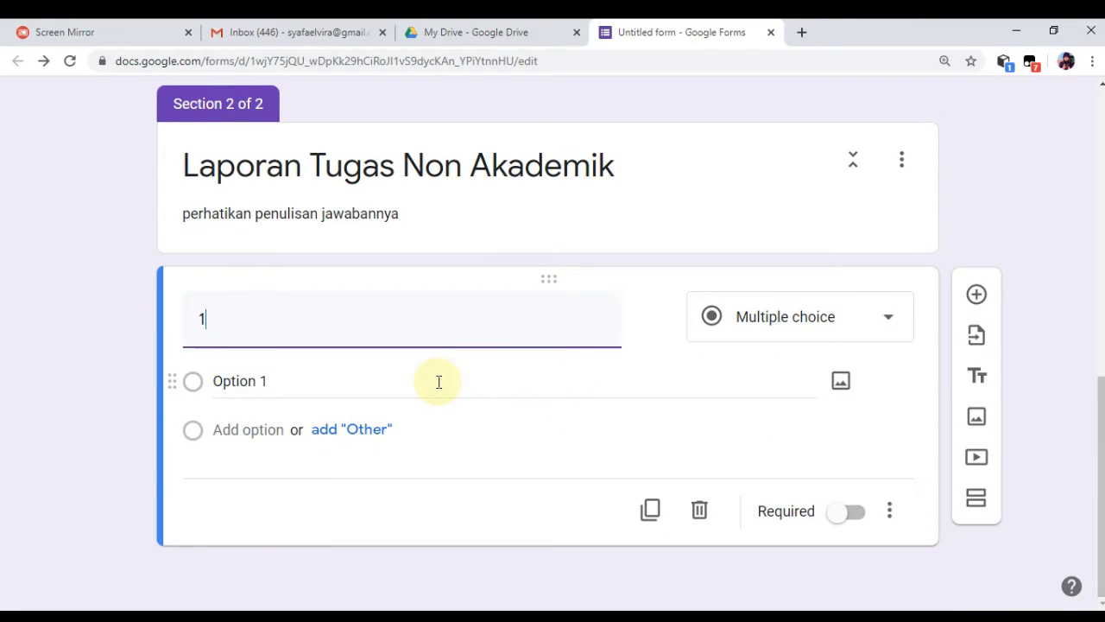
{"action": "type", "text": "."}
Step: Switch to Google Drive and examine the first checklist question in the existing TNO 3 form, comparing it with the form being edited
{"action": "left_click", "coordinate": [467, 26]}
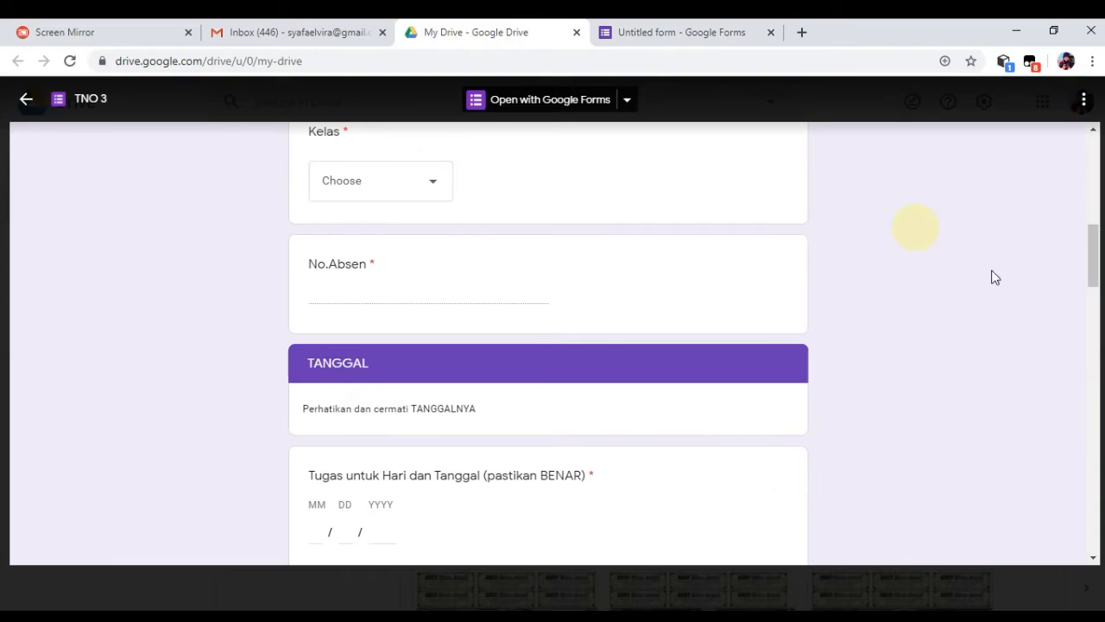
{"action": "left_click_drag", "start_coordinate": [1094, 264], "coordinate": [1094, 325]}
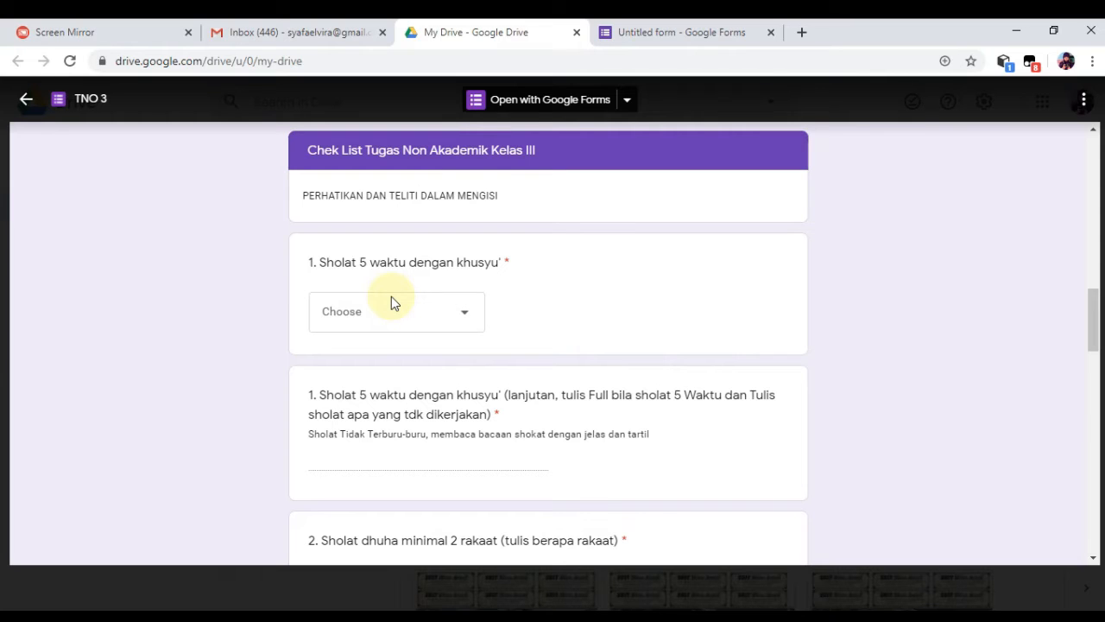
{"action": "left_click", "coordinate": [706, 26]}
{"action": "left_click", "coordinate": [486, 29]}
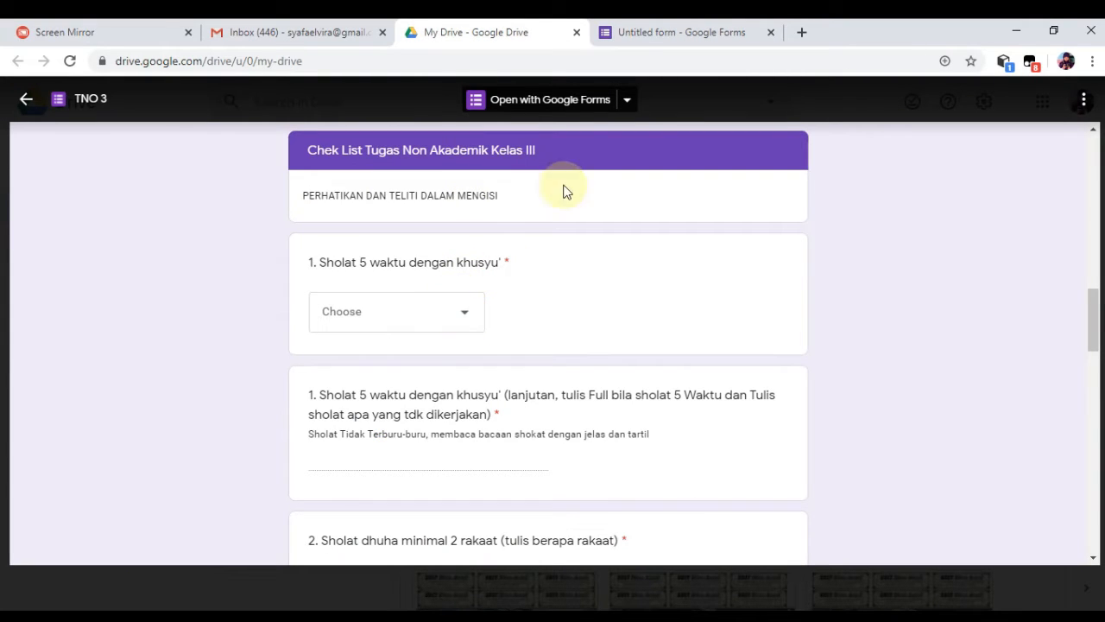
{"action": "left_click", "coordinate": [649, 27]}
{"action": "left_click", "coordinate": [503, 31]}
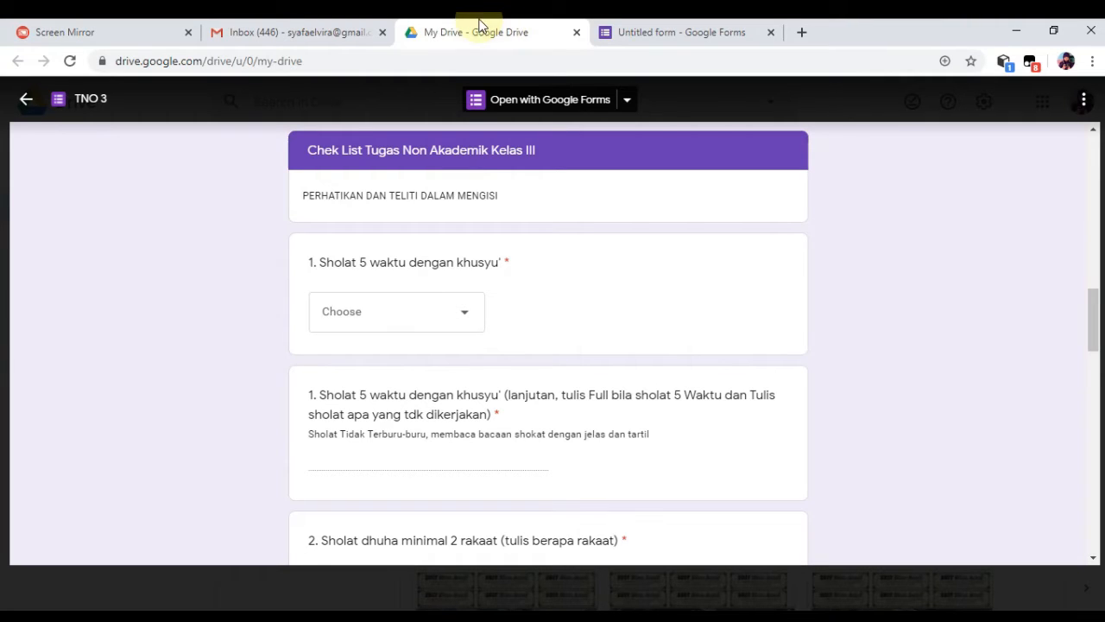
{"action": "left_click", "coordinate": [1084, 101]}
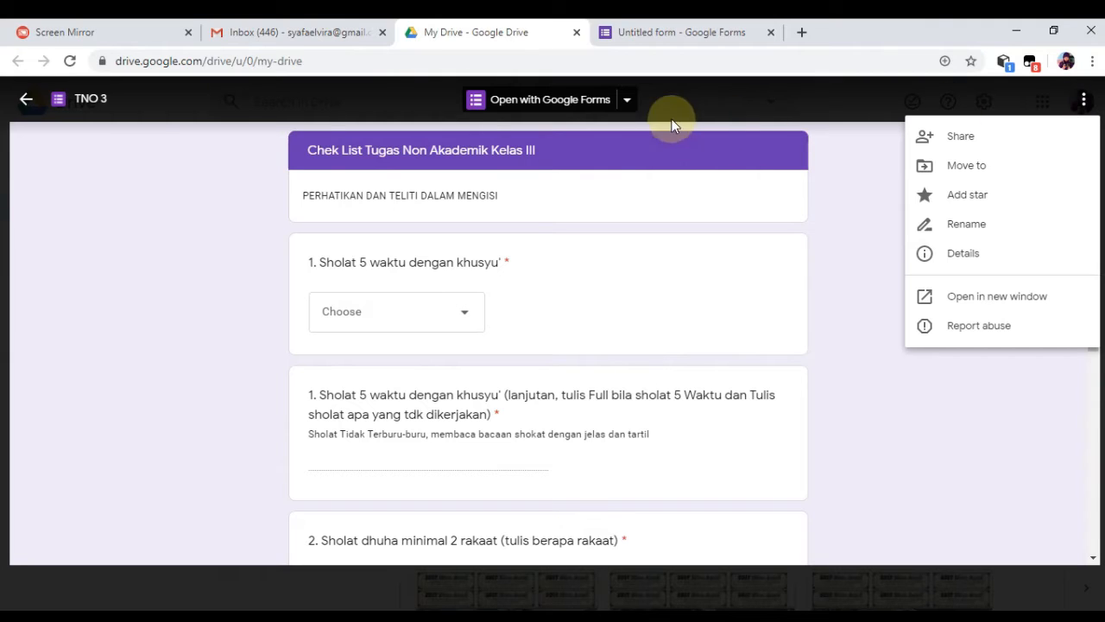
{"action": "left_click", "coordinate": [627, 100]}
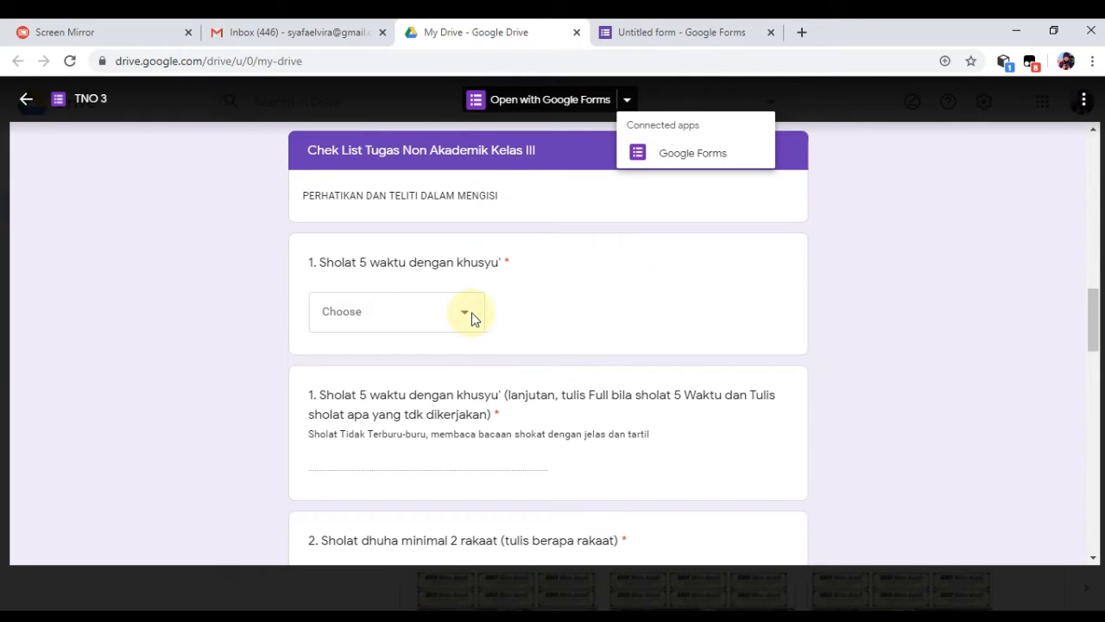
{"action": "left_click", "coordinate": [580, 281]}
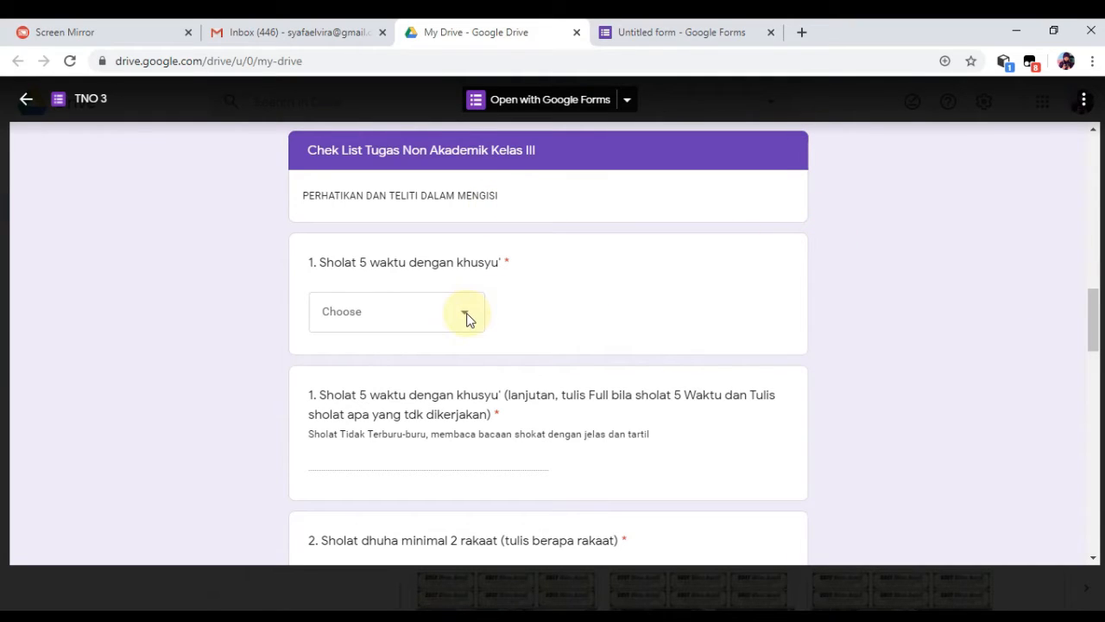
Step: Close the TNO 3 preview and open the TNO 3 form from Drive for editing in Google Forms
{"action": "left_click", "coordinate": [25, 101]}
{"action": "right_click", "coordinate": [522, 284]}
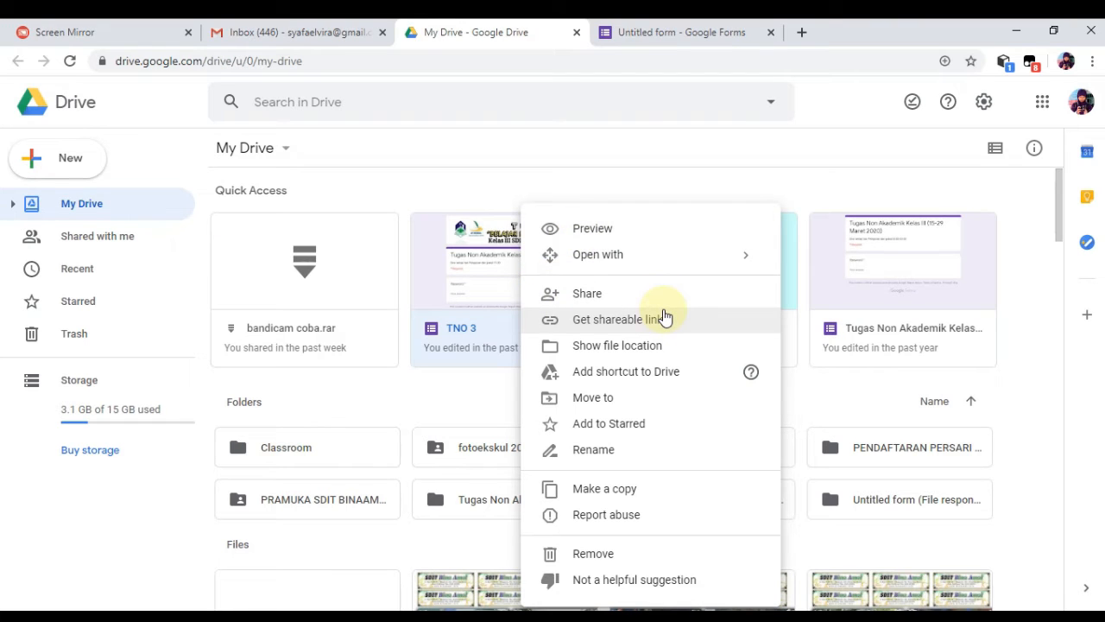
{"action": "mouse_move", "coordinate": [670, 263]}
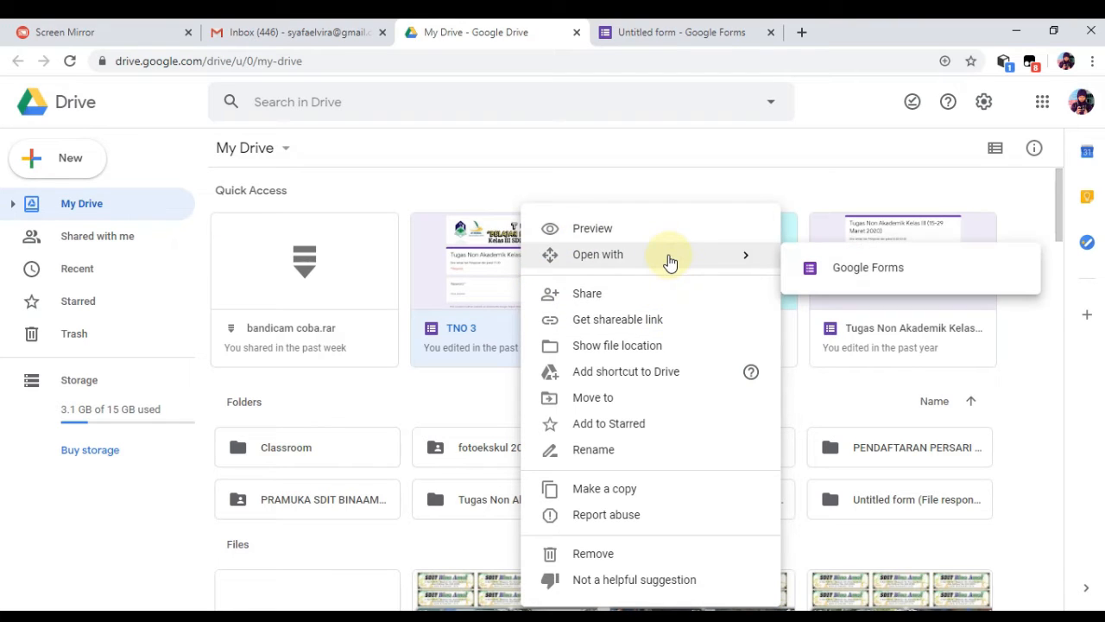
{"action": "left_click", "coordinate": [884, 271]}
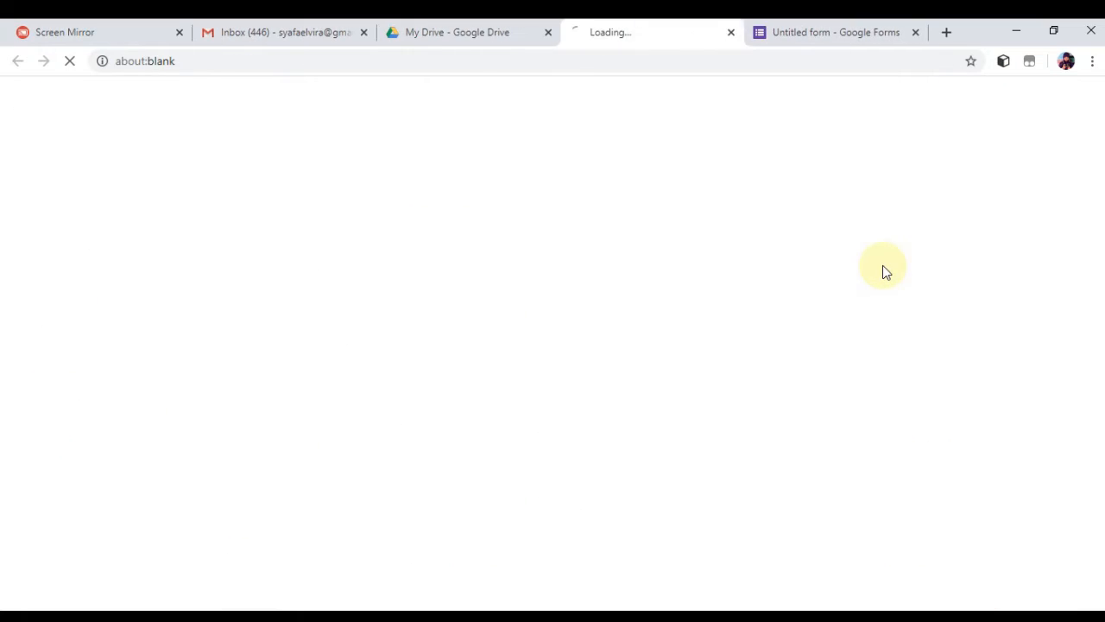
{"action": "left_click", "coordinate": [427, 30]}
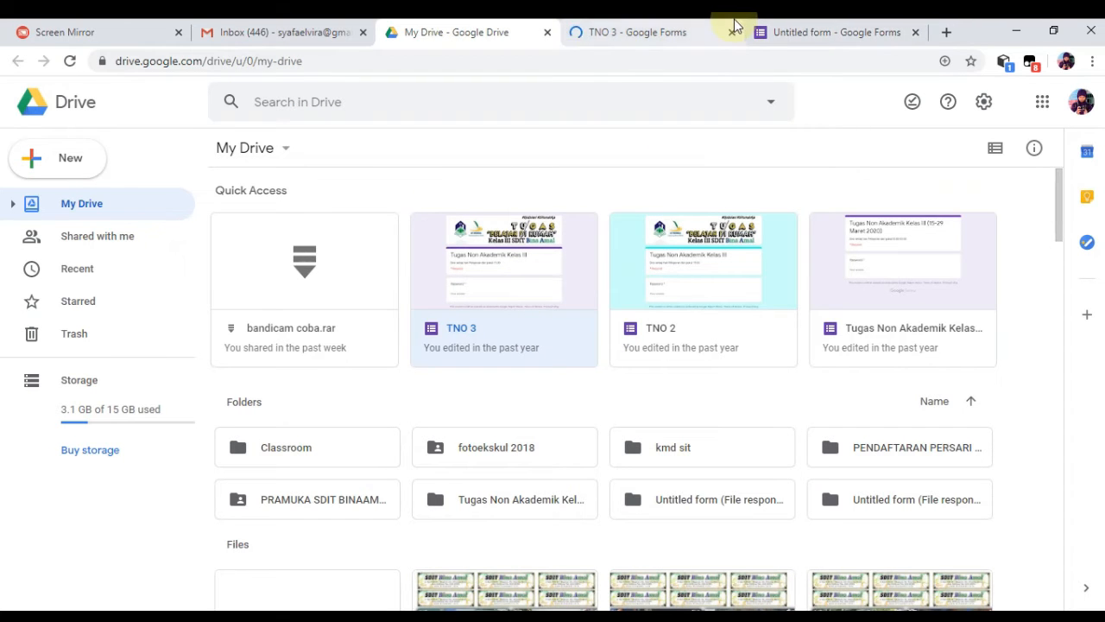
{"action": "right_click", "coordinate": [513, 261]}
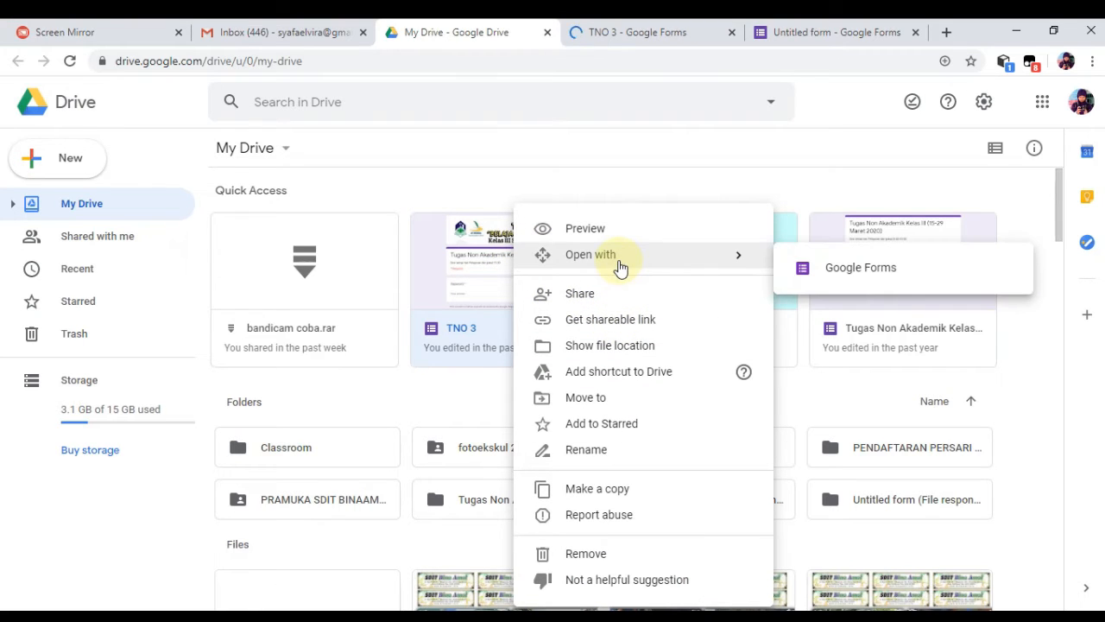
{"action": "left_click", "coordinate": [604, 235]}
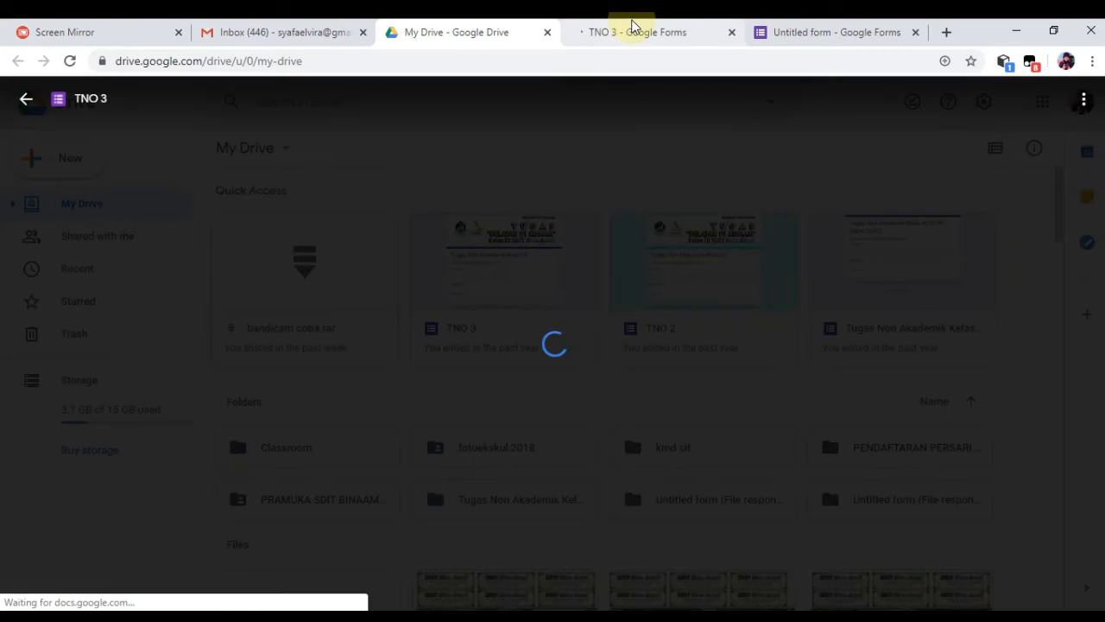
{"action": "left_click", "coordinate": [641, 28]}
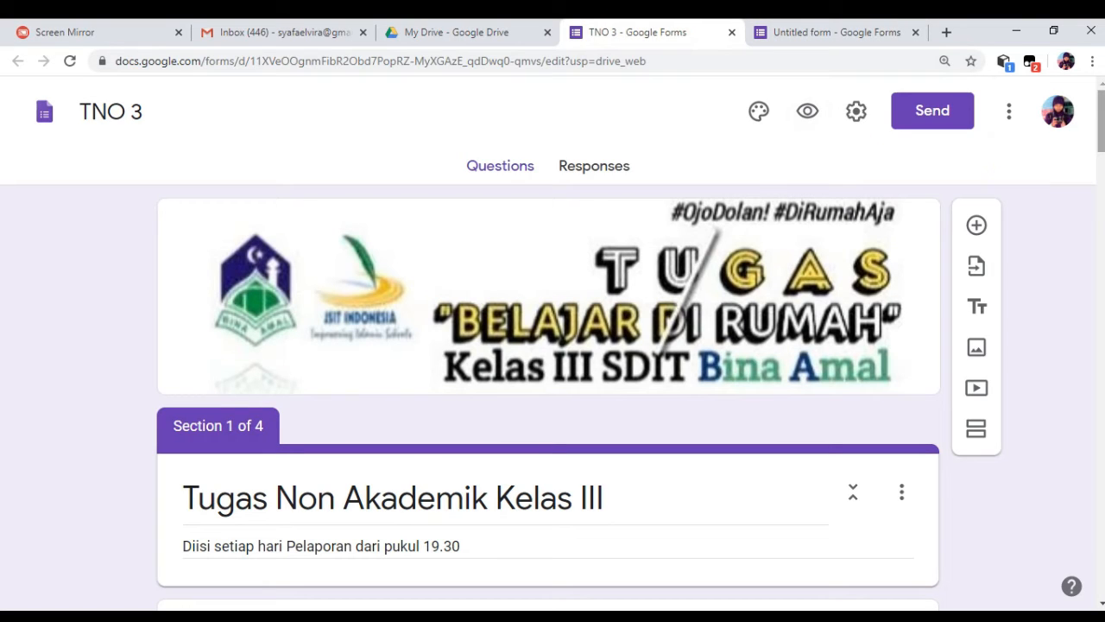
Step: Locate the "Sholat 5 waktu dengan khusyu'" question in the TNO 3 form and examine its answer options
{"action": "left_click_drag", "start_coordinate": [1101, 138], "coordinate": [1102, 370]}
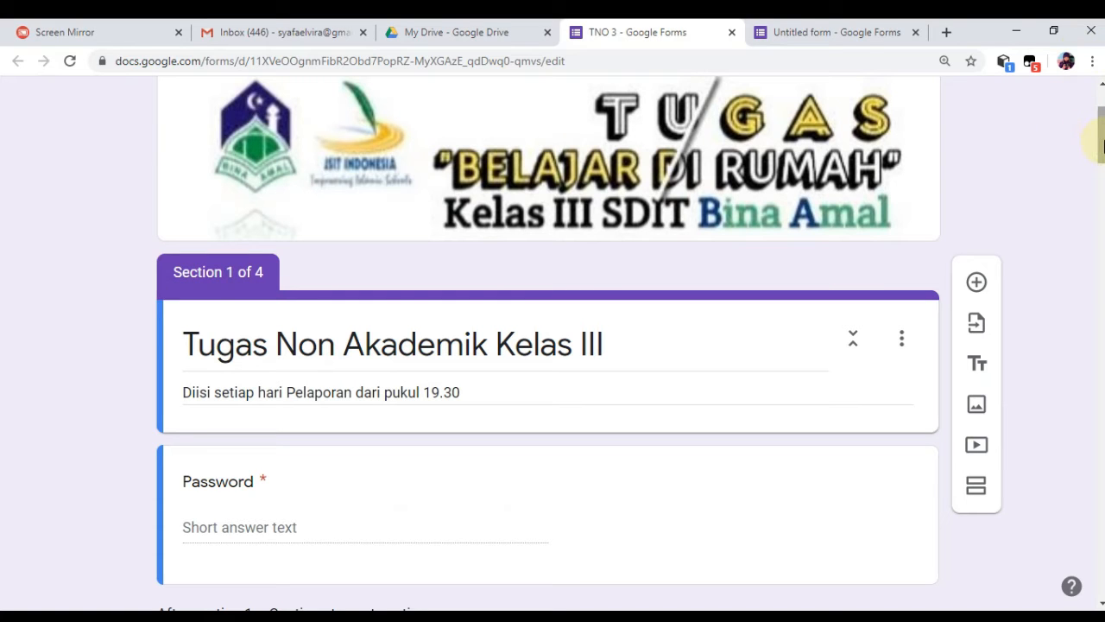
{"action": "scroll", "coordinate": [1103, 195], "scroll_direction": "down", "scroll_amount": 1}
{"action": "left_click_drag", "start_coordinate": [1102, 194], "coordinate": [1100, 365]}
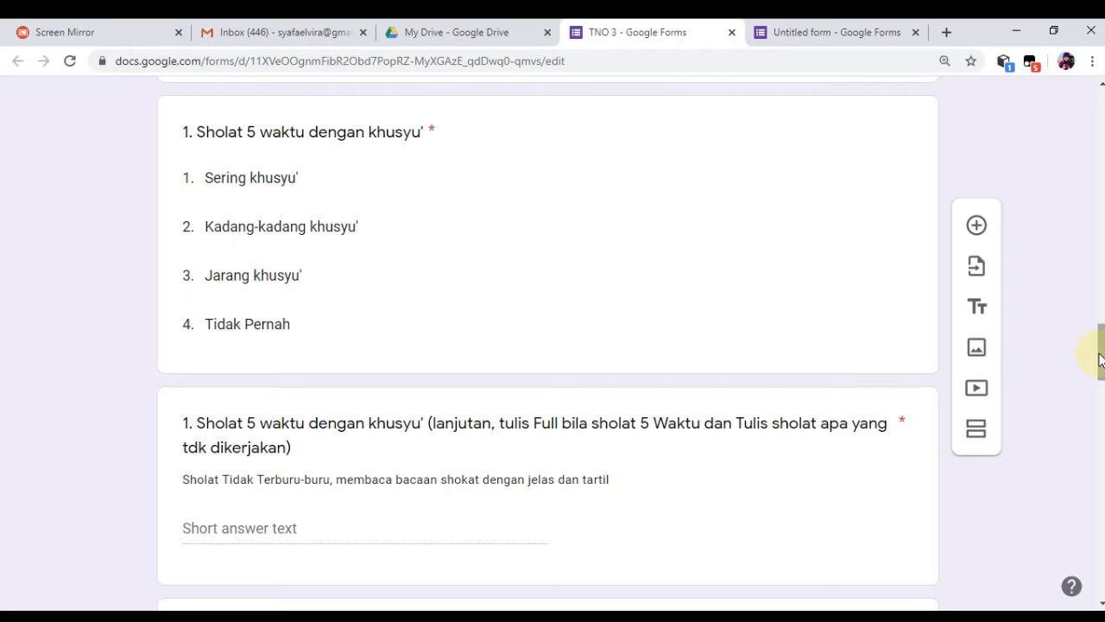
Step: Back in the untitled form, complete the question title as "1. Sholat 5 Waktu dengan Khusyu" and make it a Dropdown question
{"action": "left_click", "coordinate": [829, 27]}
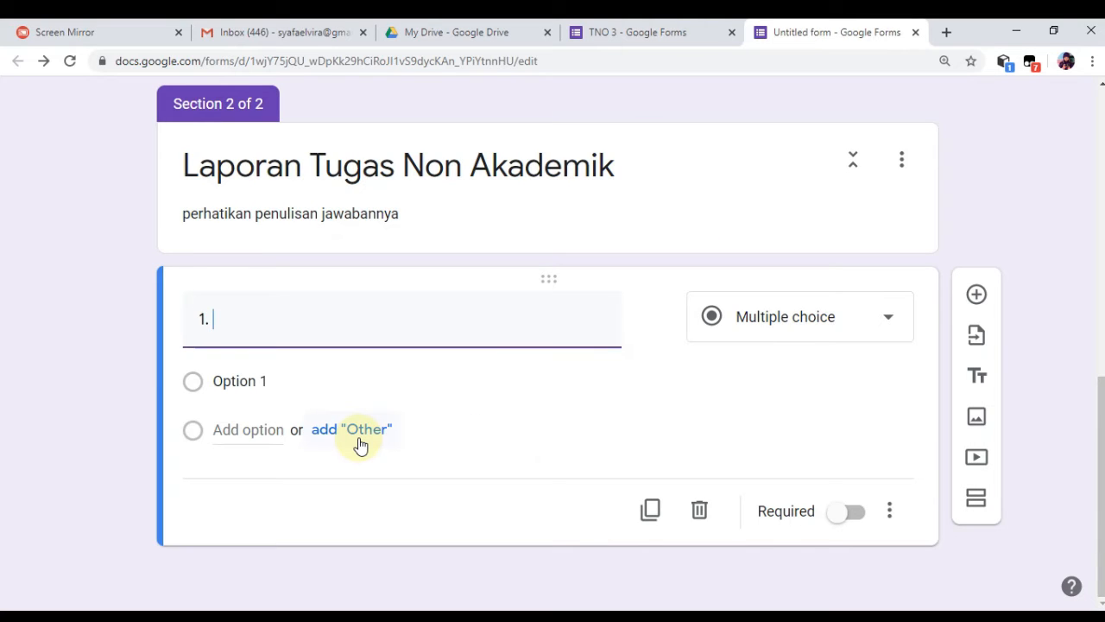
{"action": "type", "text": "Sholat 5 Waktu"}
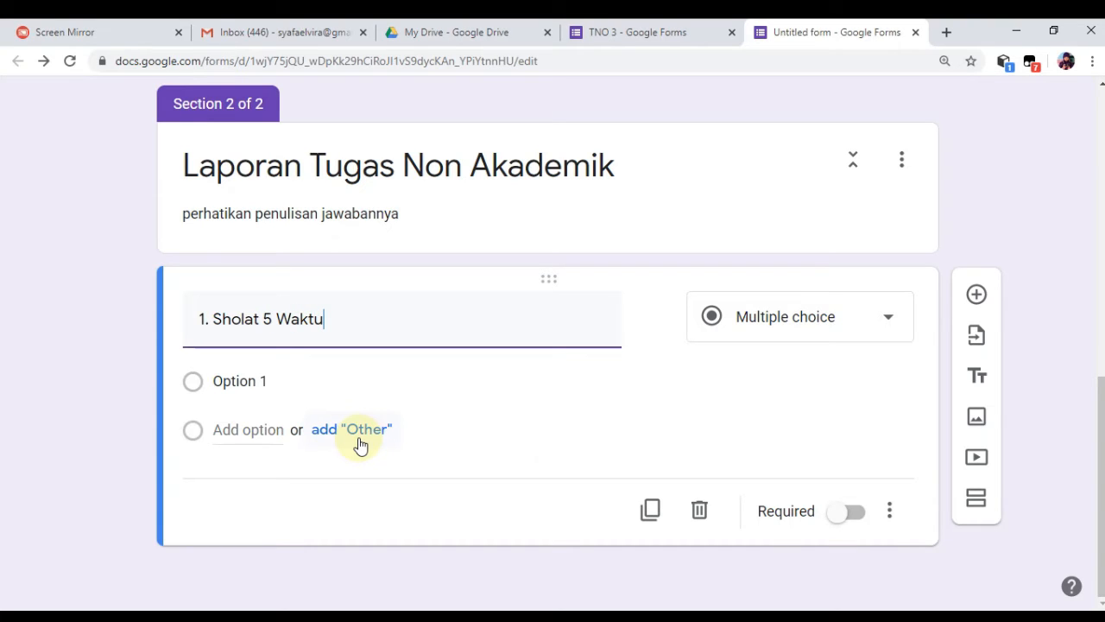
{"action": "type", "text": " deng"}
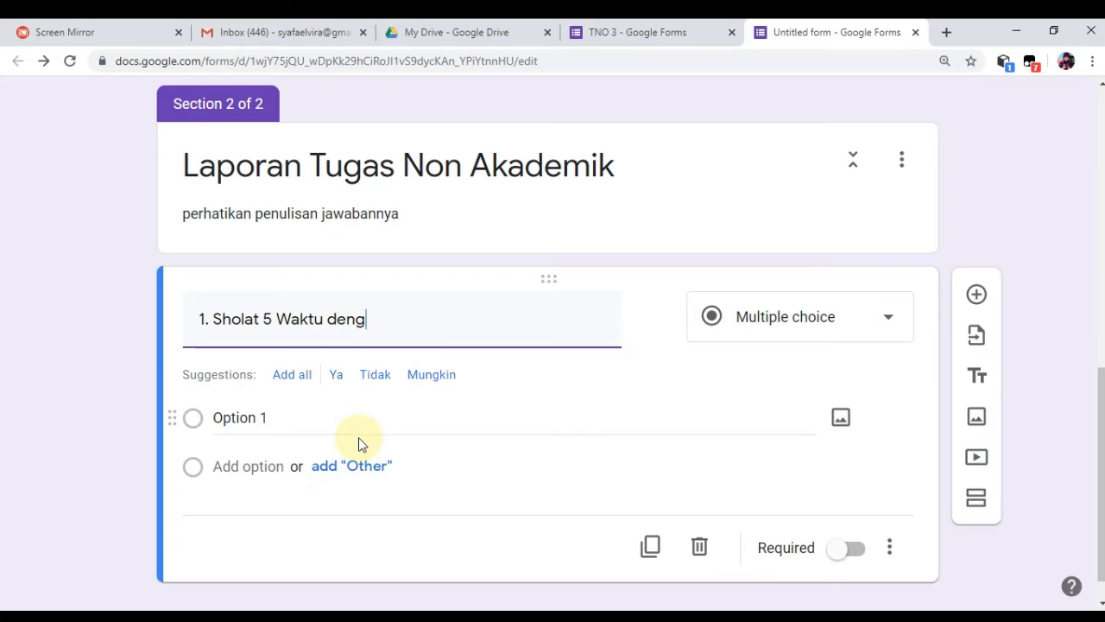
{"action": "type", "text": "an Khusyu"}
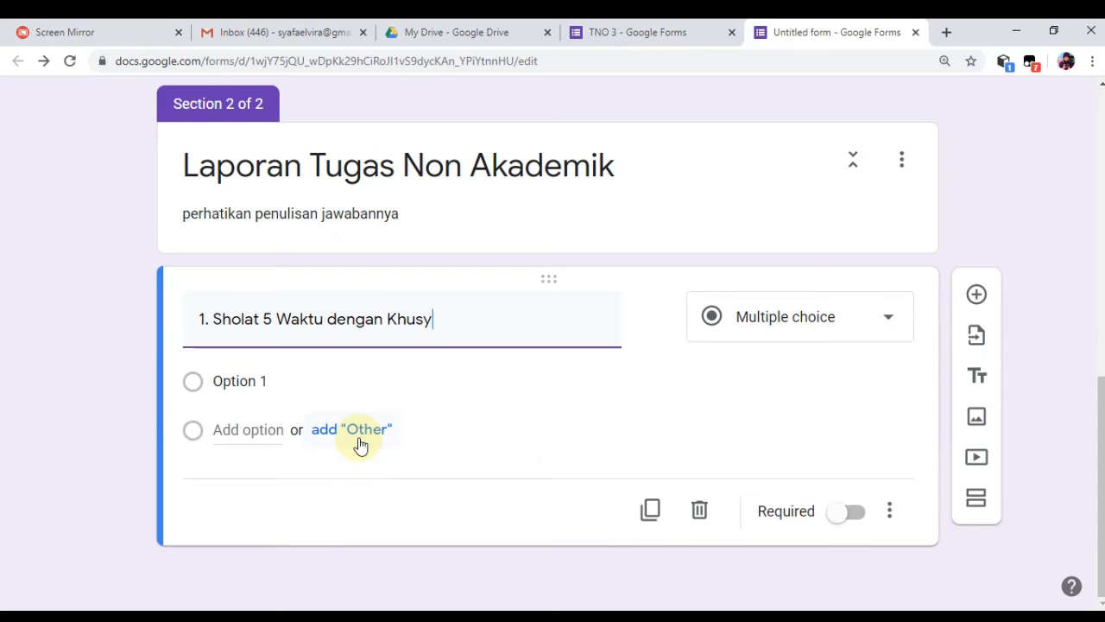
{"action": "left_click", "coordinate": [830, 323]}
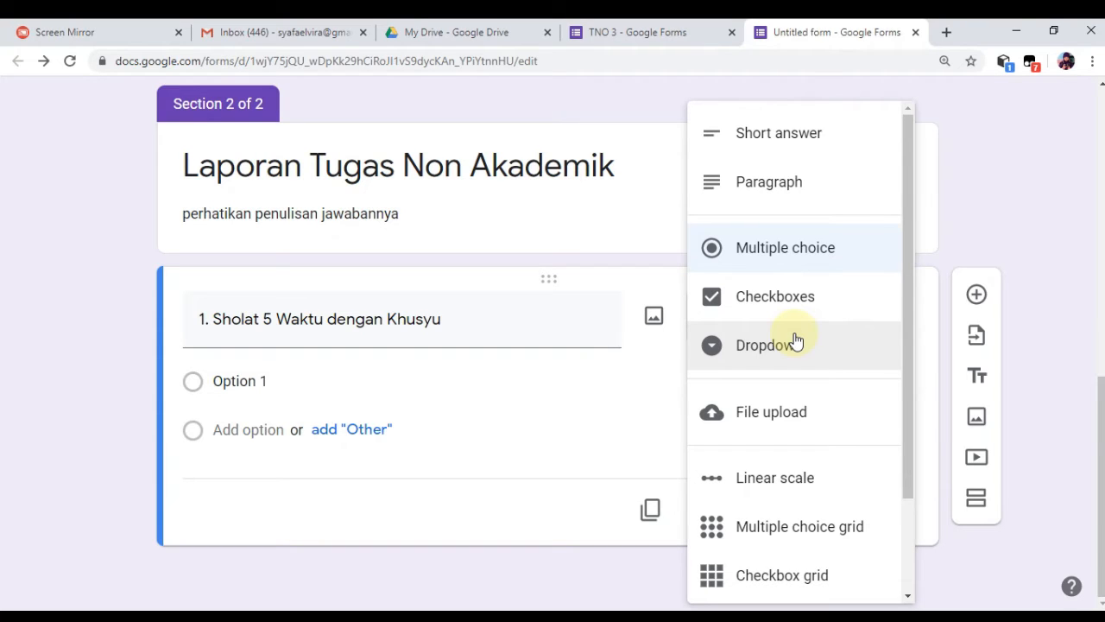
{"action": "left_click", "coordinate": [795, 341]}
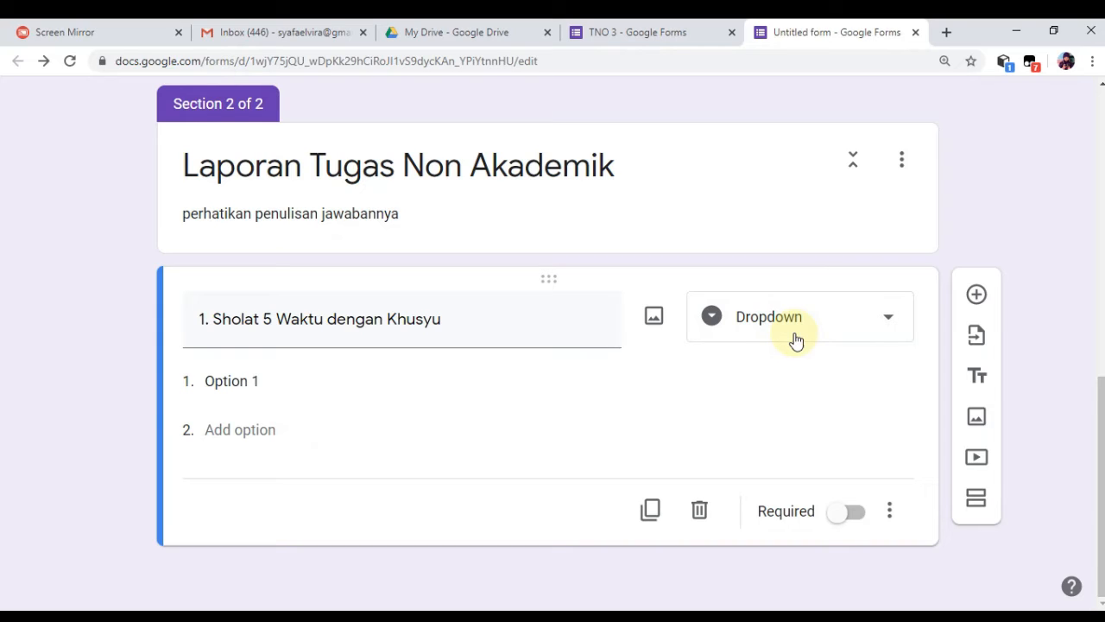
Step: Enter "Sering" and "kadang-kadang" as the first two dropdown options of question 1
{"action": "left_click", "coordinate": [255, 383]}
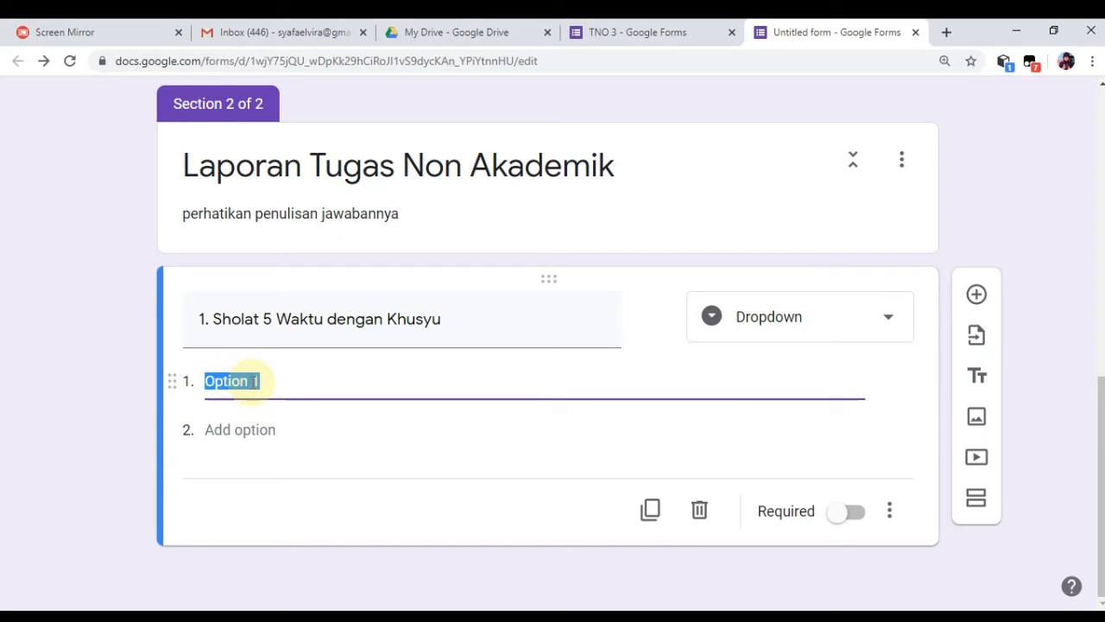
{"action": "type", "text": "Sering"}
{"action": "left_click", "coordinate": [248, 432]}
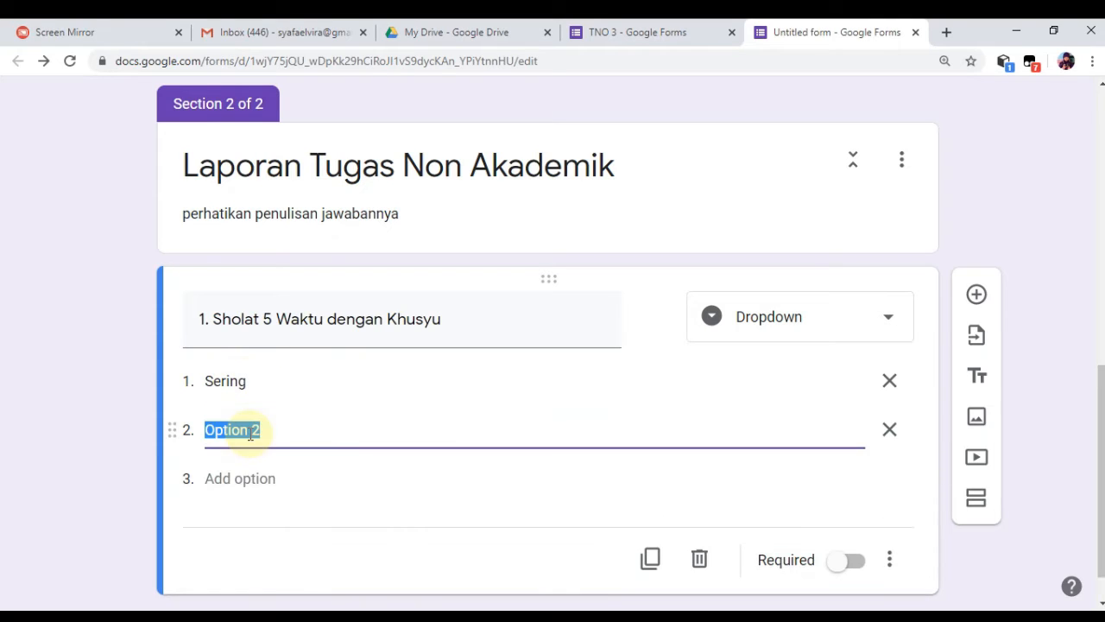
{"action": "type", "text": "kade"}
{"action": "key", "text": "BackSpace"}
{"action": "type", "text": "ang-kadang"}
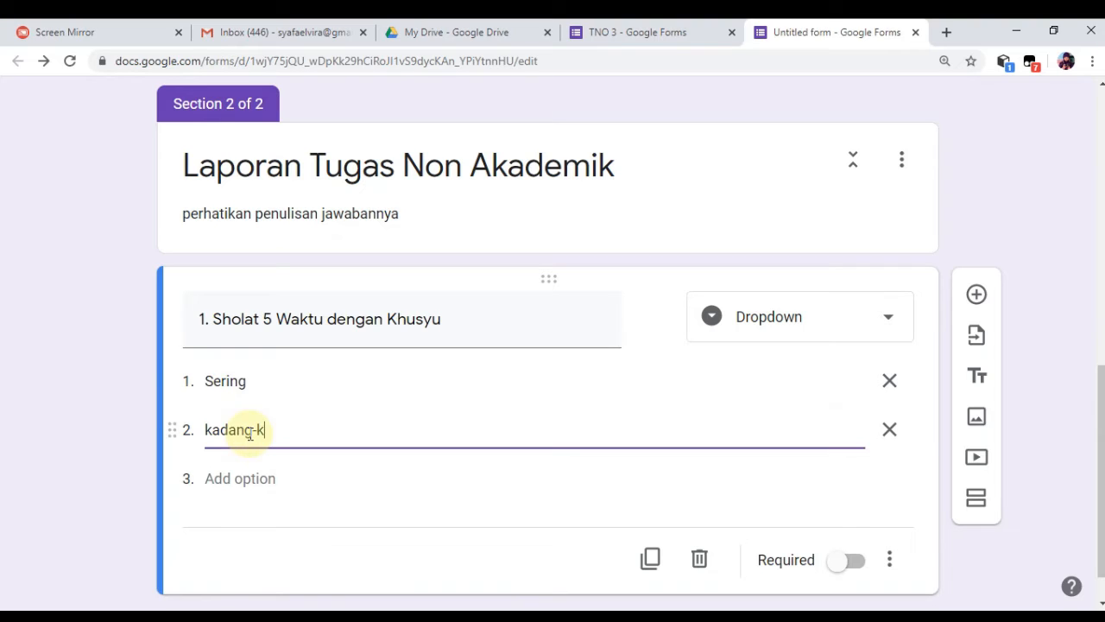
Step: Add the third option "jarang" and the fourth option "tidak pernah khusu'", checking the wording against the TNO 3 form
{"action": "left_click", "coordinate": [256, 477]}
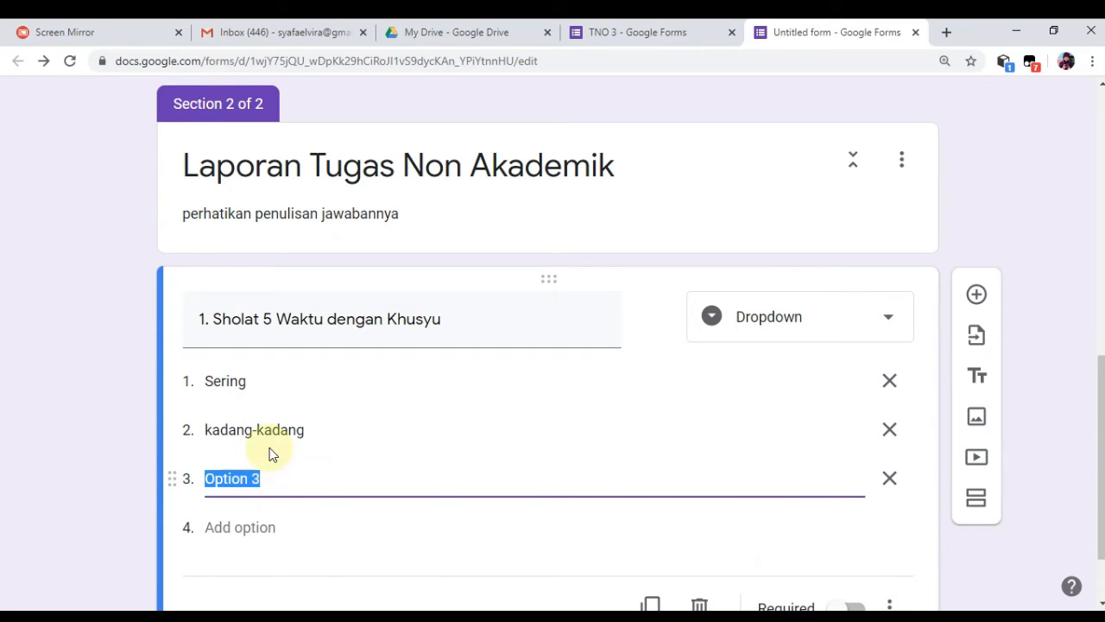
{"action": "left_click", "coordinate": [628, 28]}
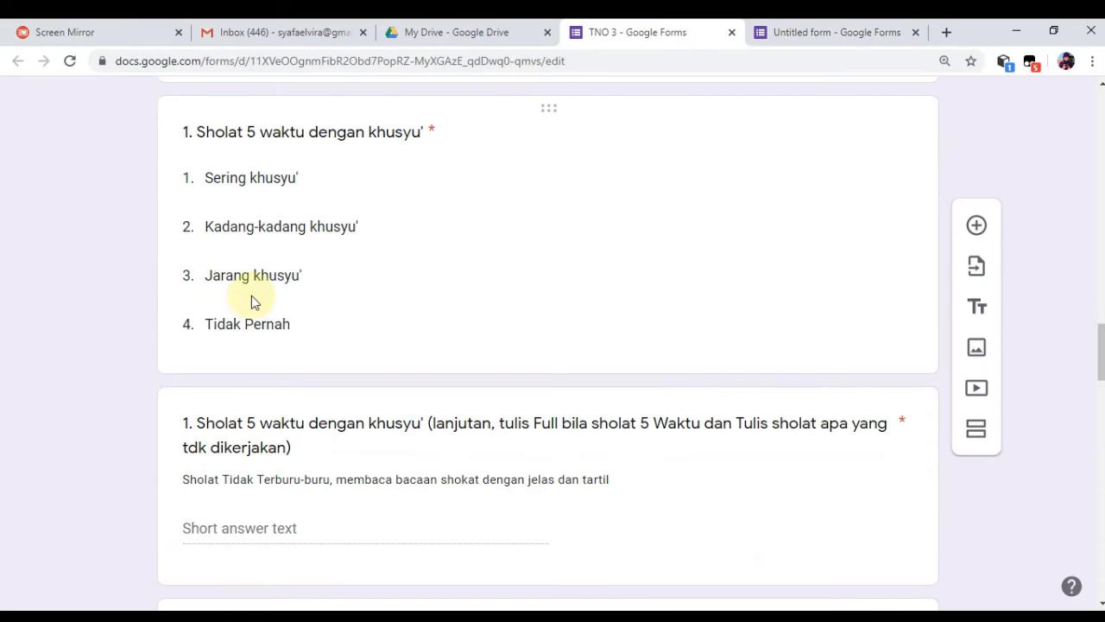
{"action": "left_click", "coordinate": [830, 26]}
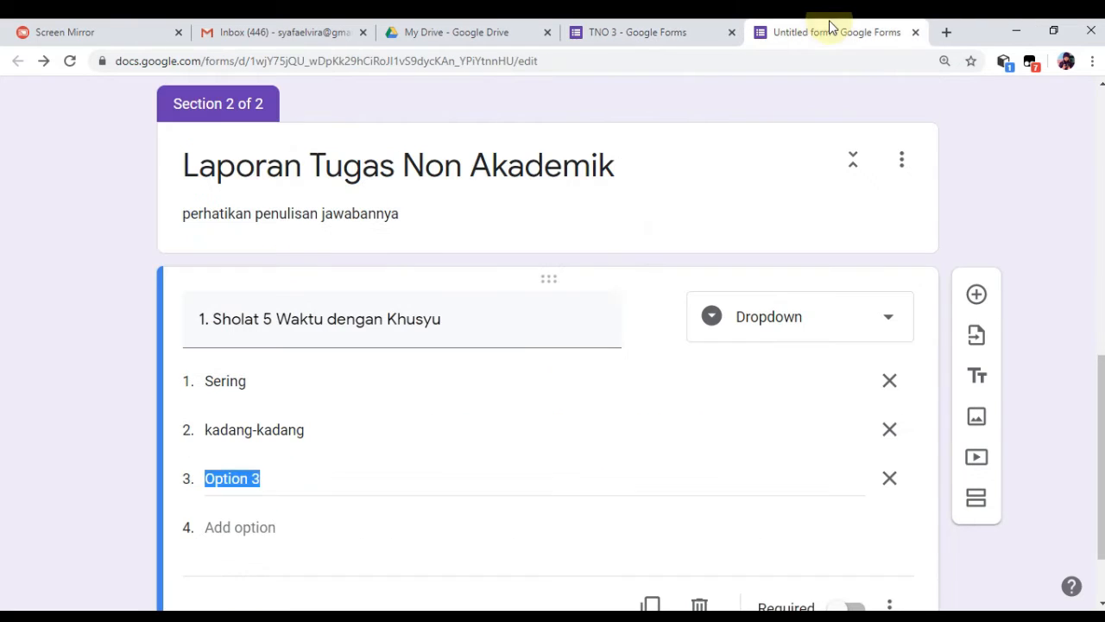
{"action": "type", "text": "jarang"}
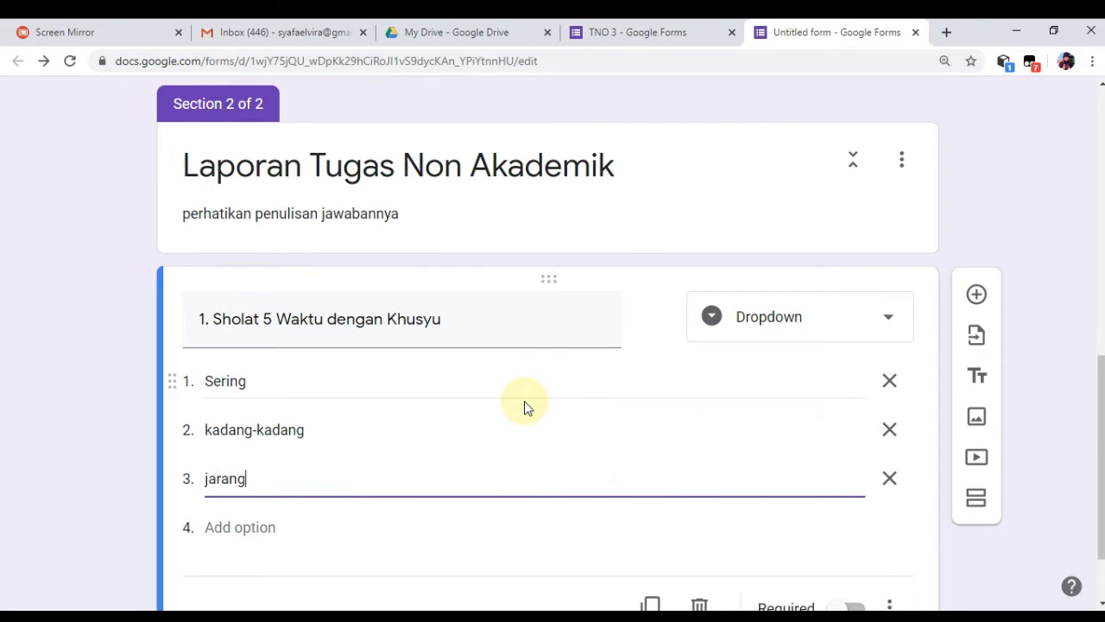
{"action": "left_click", "coordinate": [285, 528]}
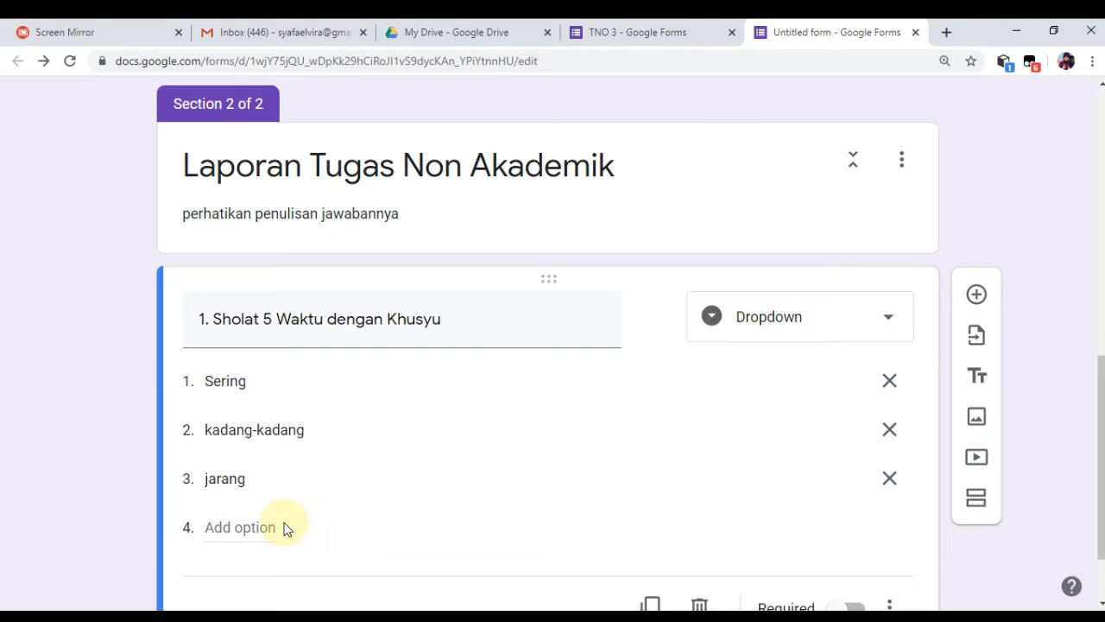
{"action": "left_click", "coordinate": [253, 528]}
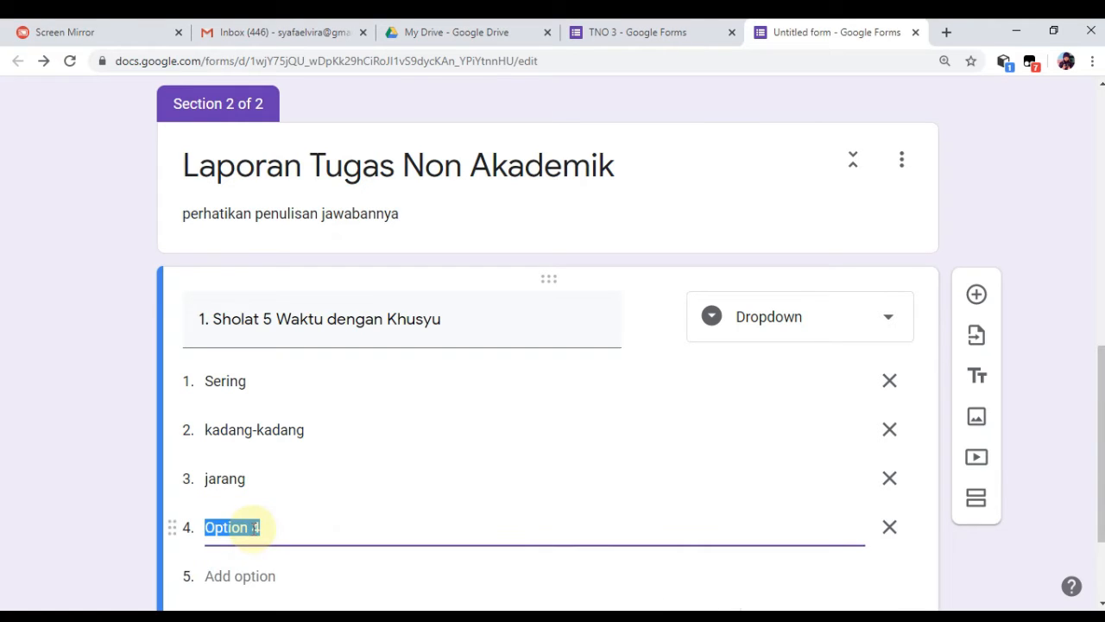
{"action": "type", "text": "tidak pern"}
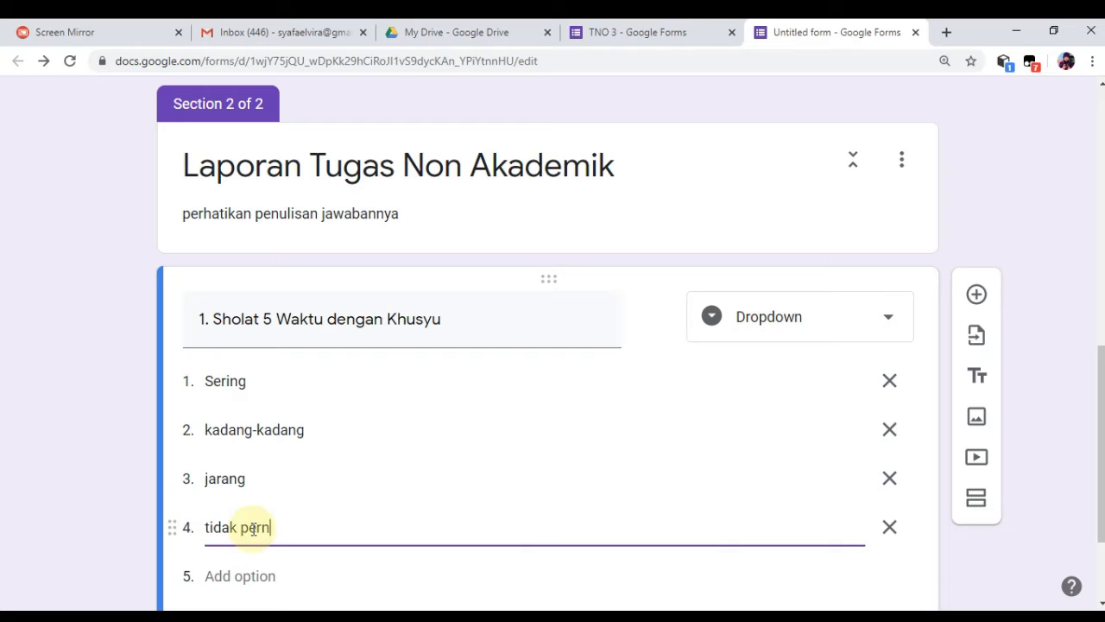
{"action": "type", "text": "ah khusu'"}
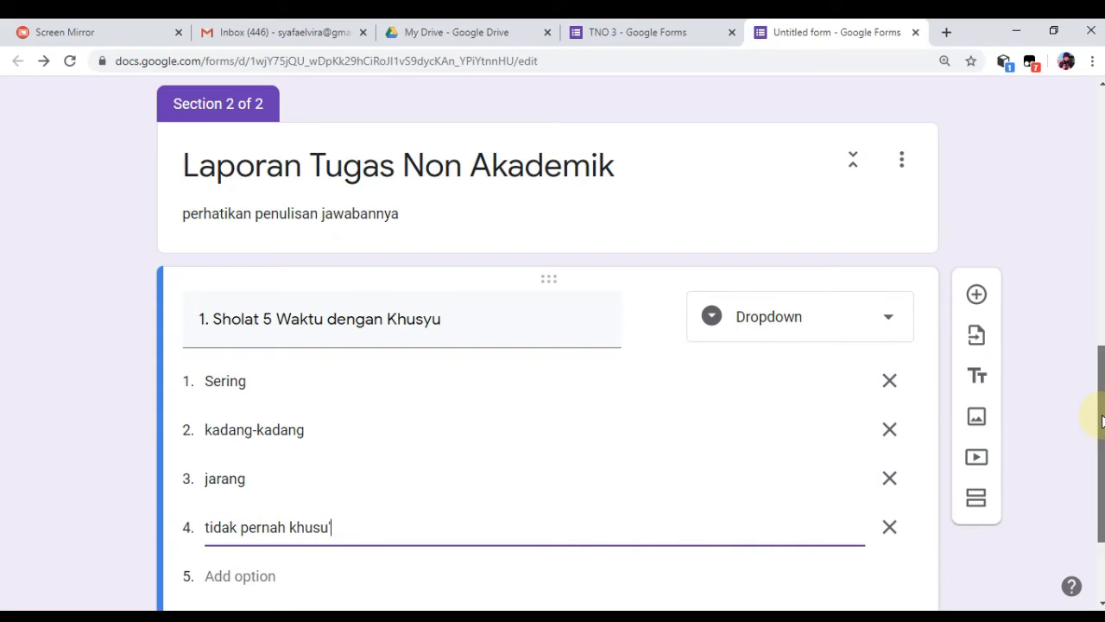
Step: Make the "1. Sholat 5 Waktu dengan Khusyu" question required and duplicate it
{"action": "left_click_drag", "start_coordinate": [1101, 420], "coordinate": [1102, 473]}
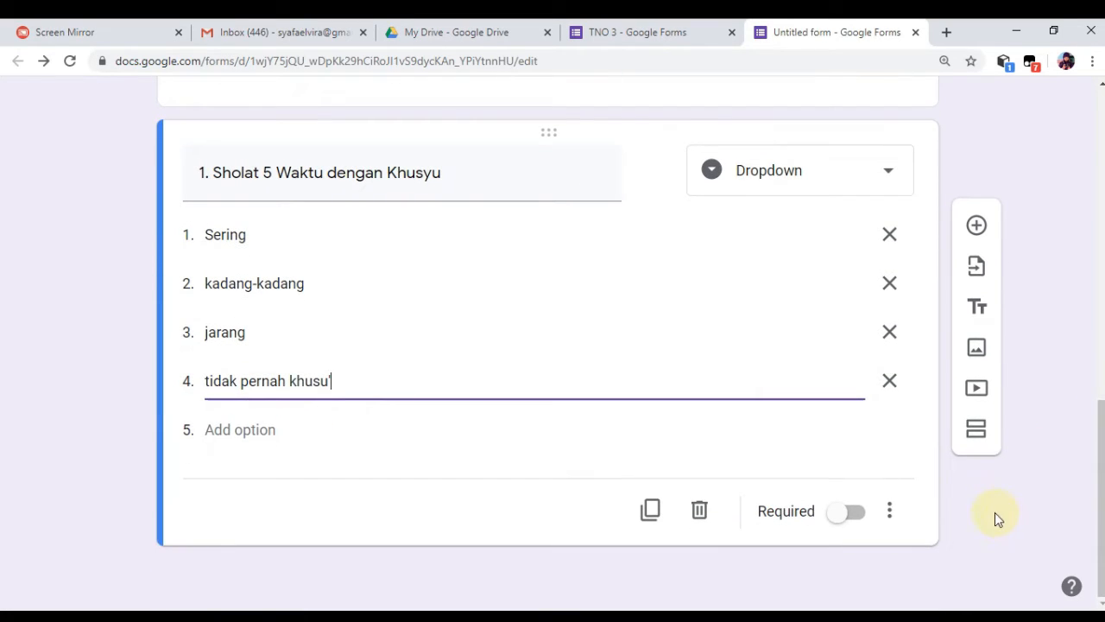
{"action": "left_click", "coordinate": [844, 515]}
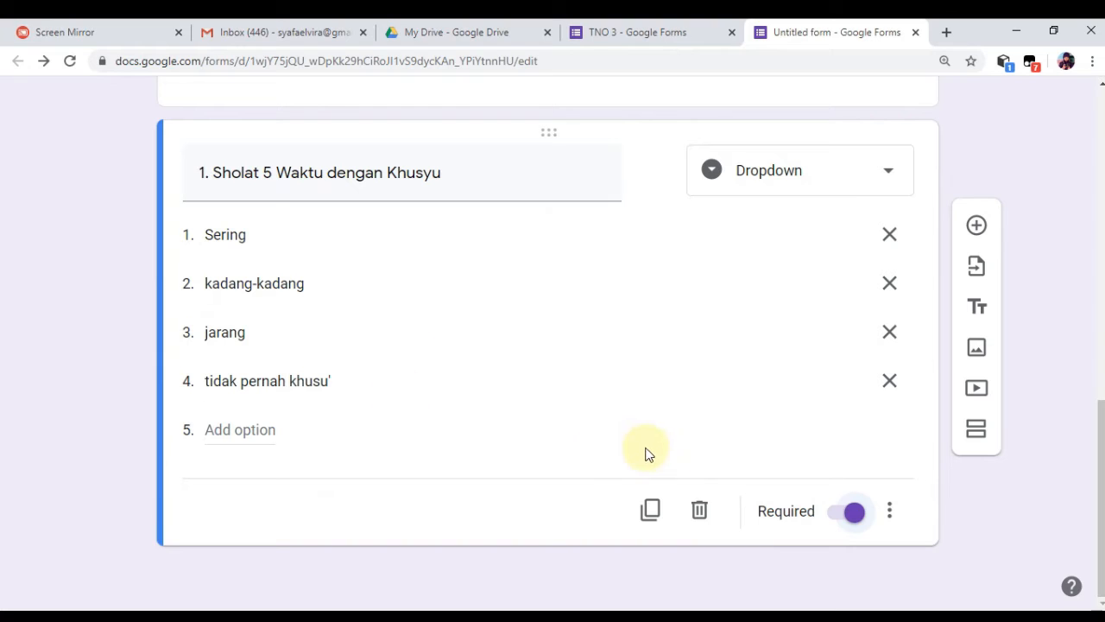
{"action": "left_click", "coordinate": [649, 513]}
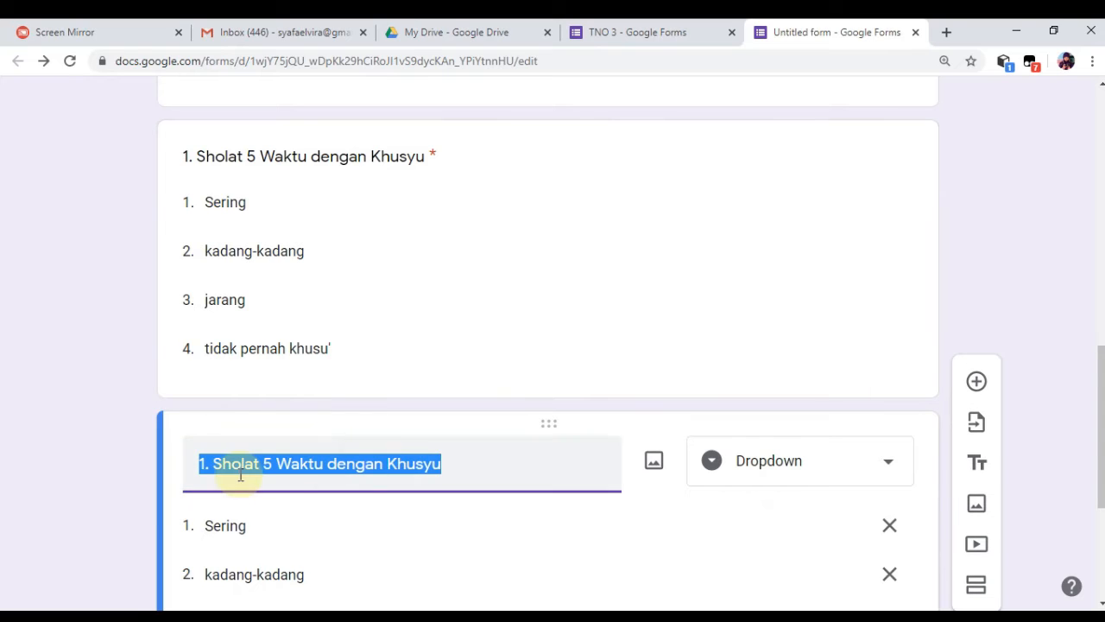
Step: Retitle the duplicated question "1. Tulis sholat yang tidak dilakukkan", consulting the follow-up sholat question in the TNO 3 form
{"action": "type", "text": "2."}
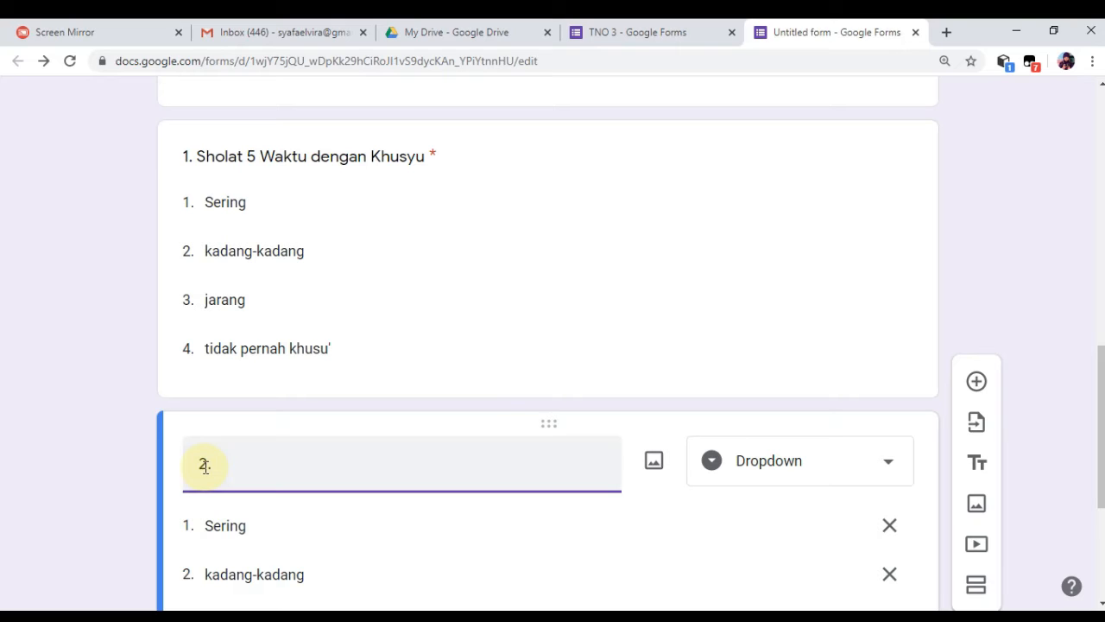
{"action": "type", "text": "S"}
{"action": "left_click", "coordinate": [650, 28]}
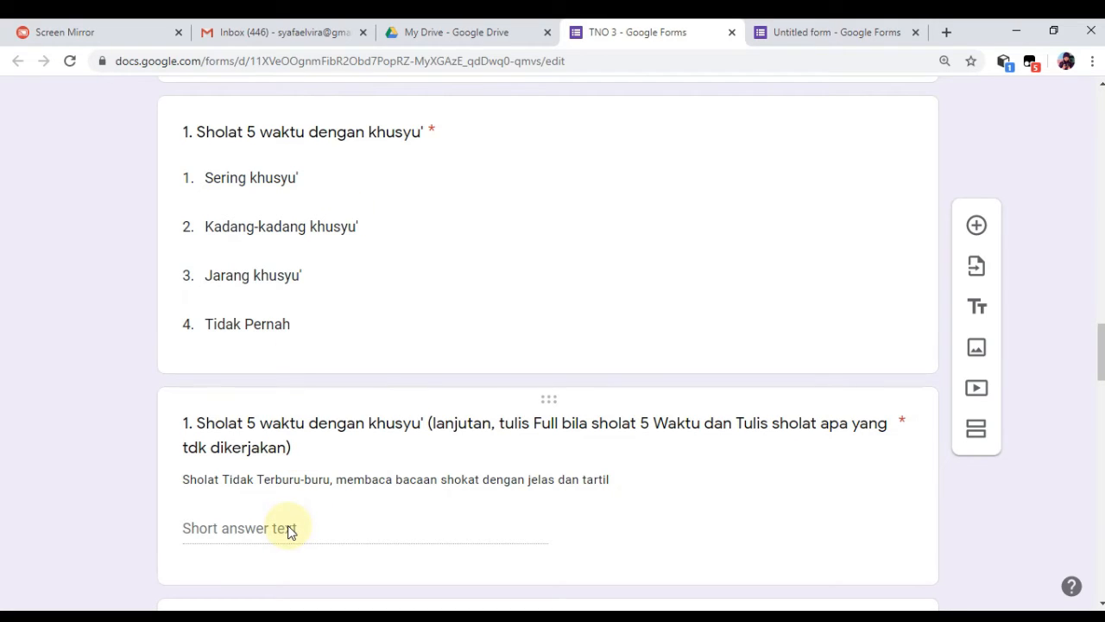
{"action": "left_click", "coordinate": [781, 32]}
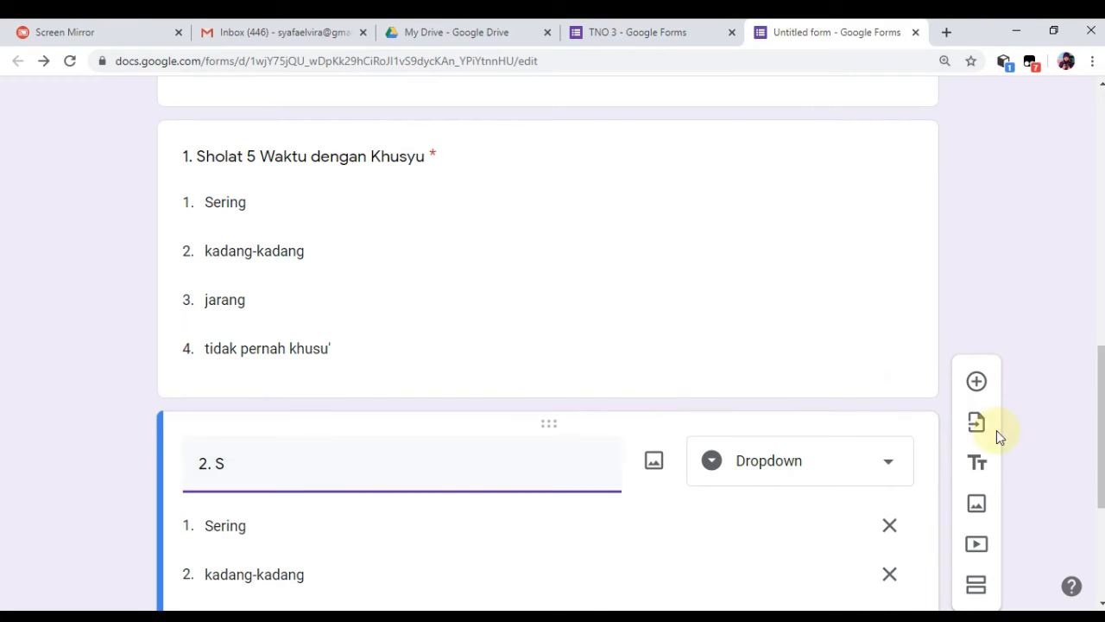
{"action": "scroll", "coordinate": [1100, 406], "scroll_direction": "down", "scroll_amount": 1}
{"action": "scroll", "coordinate": [1101, 425], "scroll_direction": "down", "scroll_amount": 1}
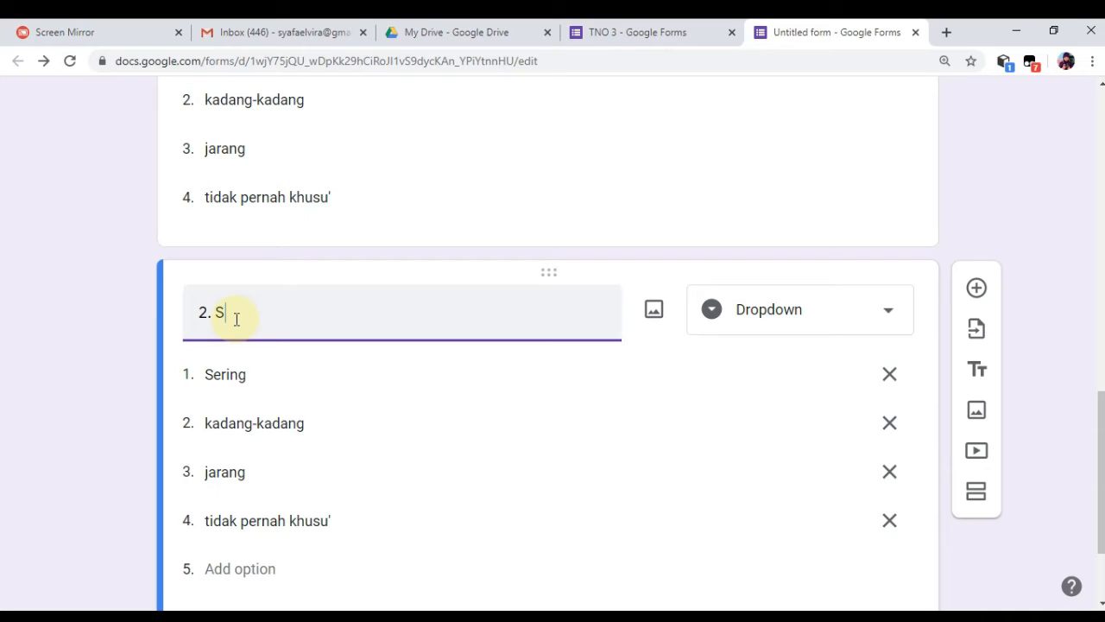
{"action": "type", "text": "h"}
{"action": "key", "text": "BackSpace"}
{"action": "type", "text": "1"}
{"action": "key", "text": "BackSpace"}
{"action": "key", "text": "BackSpace"}
{"action": "type", "text": "Tulis sholat yang tid"}
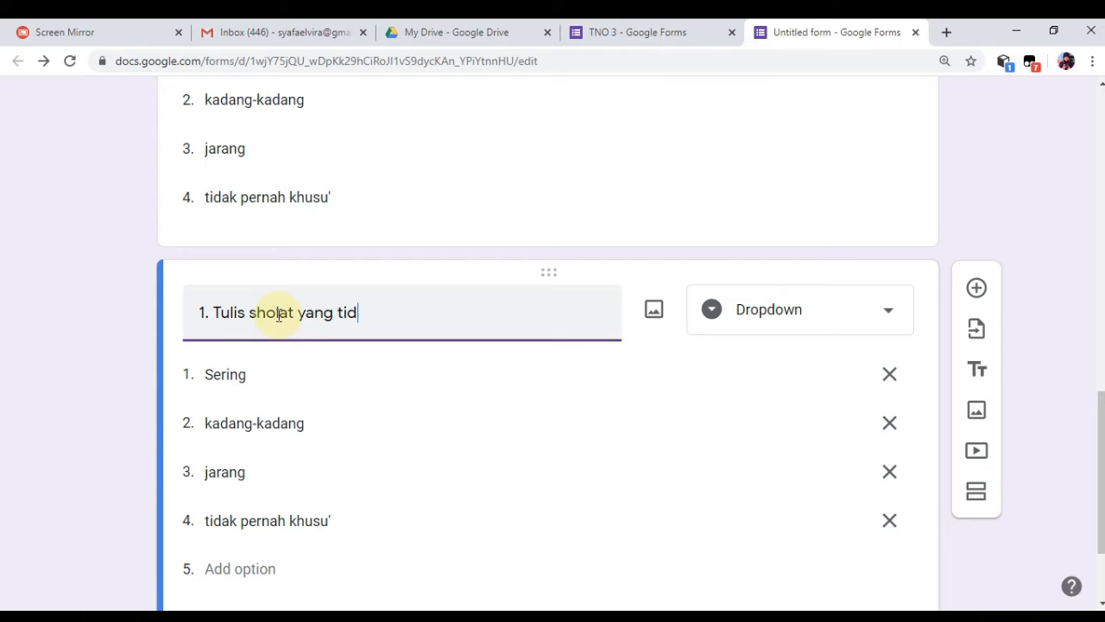
{"action": "type", "text": "ak dilakukkan"}
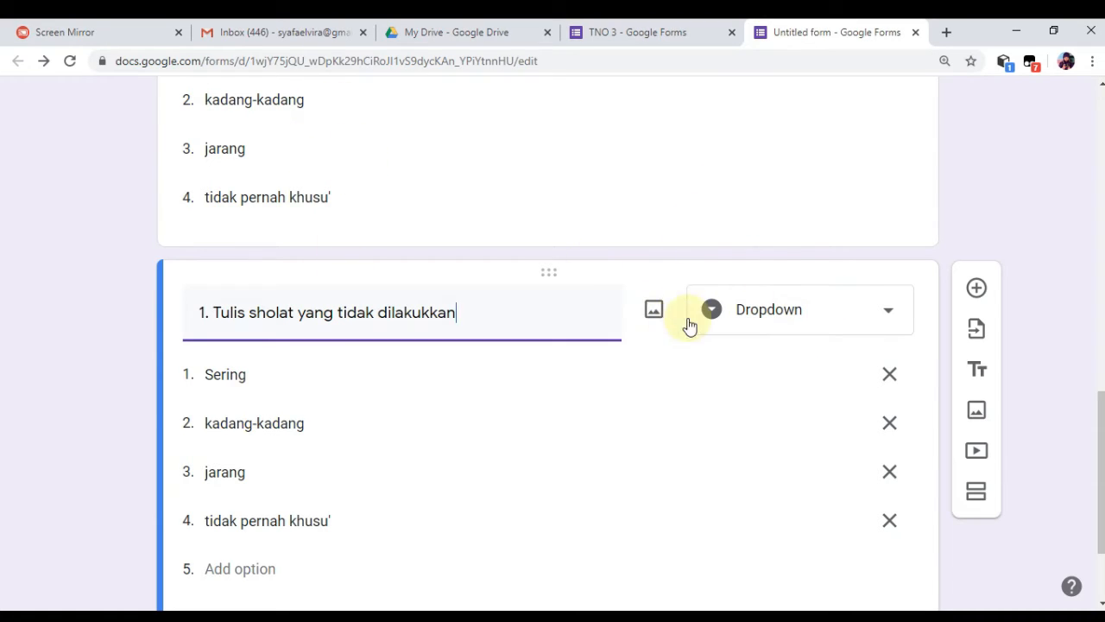
Step: Change the answer type of the "1. Tulis sholat yang tidak dilakukkan" question to Short answer
{"action": "left_click", "coordinate": [775, 320]}
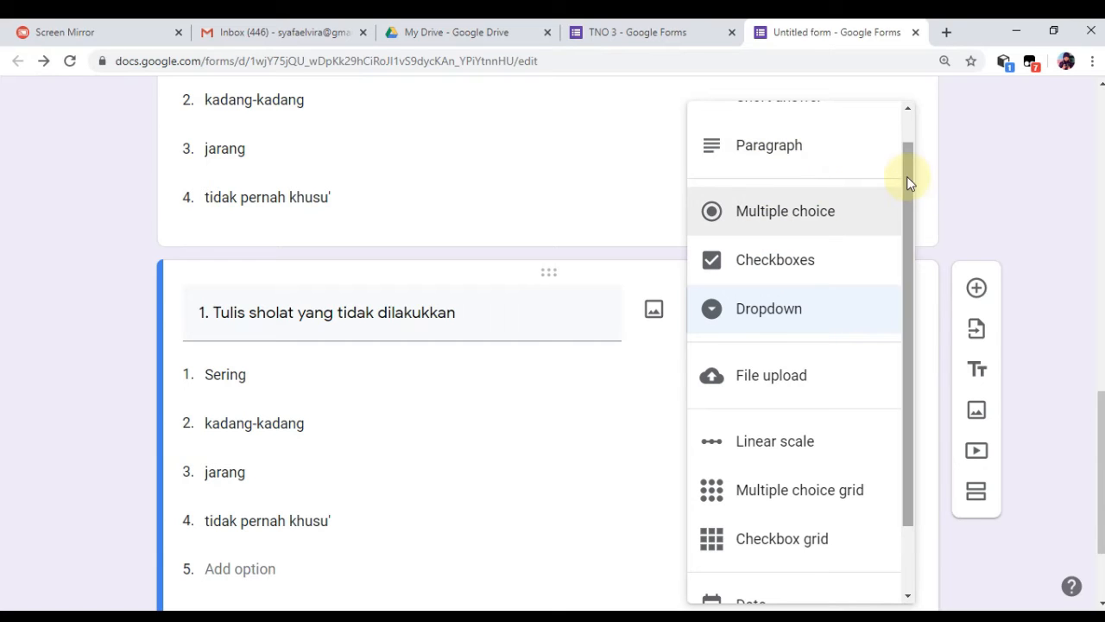
{"action": "left_click_drag", "start_coordinate": [907, 174], "coordinate": [904, 120]}
{"action": "left_click", "coordinate": [811, 149]}
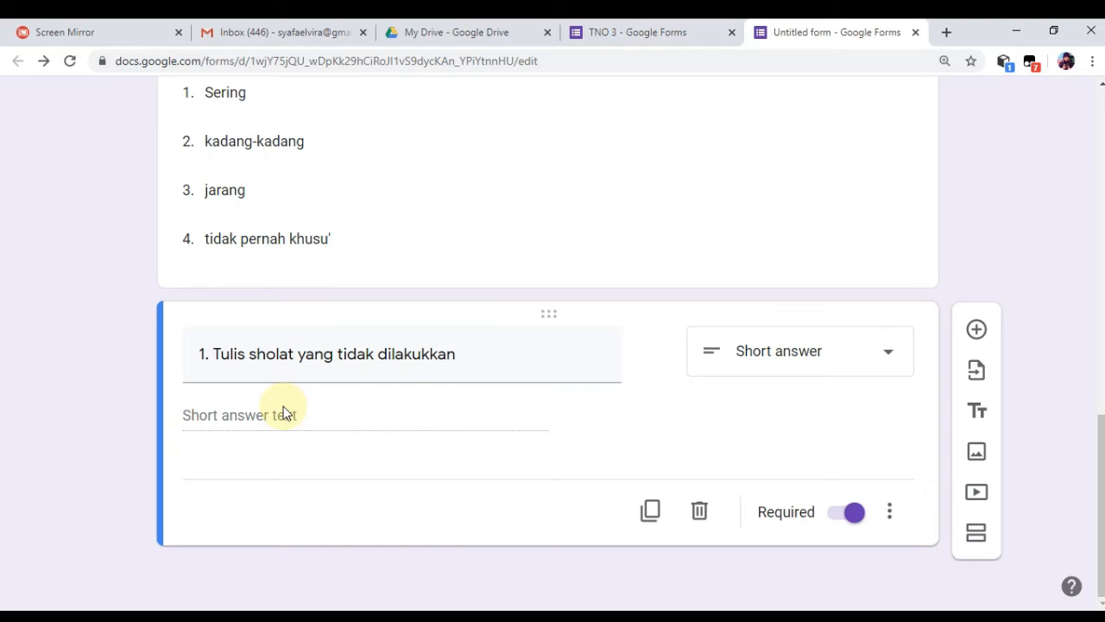
Step: Review the available answer types for the sholat question and consult the questions that follow in the TNO 3 form
{"action": "left_click", "coordinate": [881, 360]}
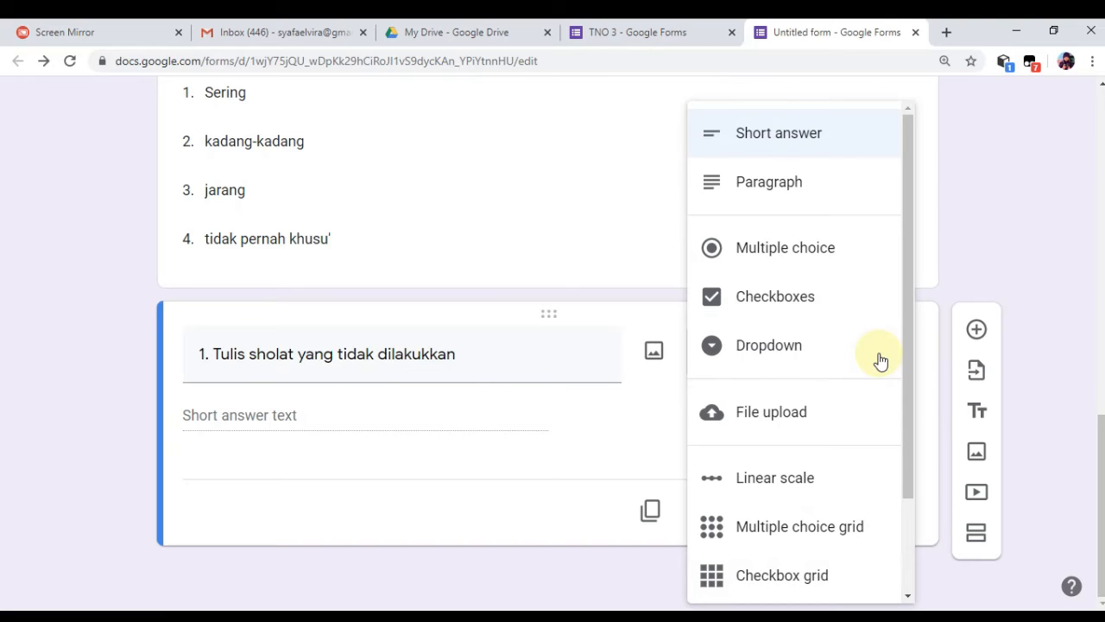
{"action": "left_click", "coordinate": [402, 511]}
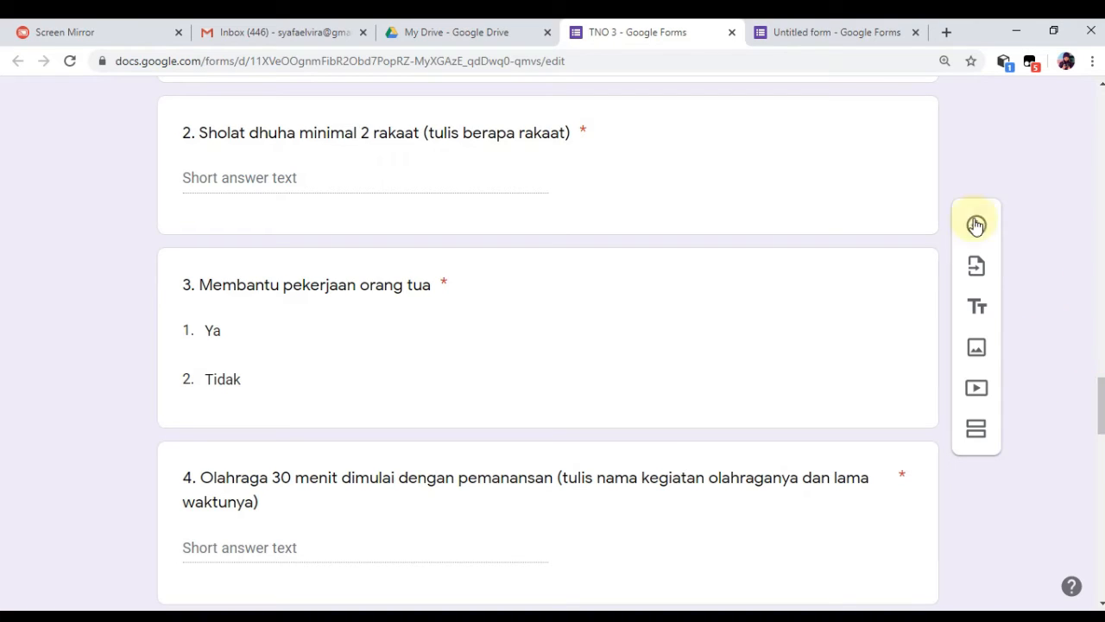
{"action": "left_click", "coordinate": [812, 26]}
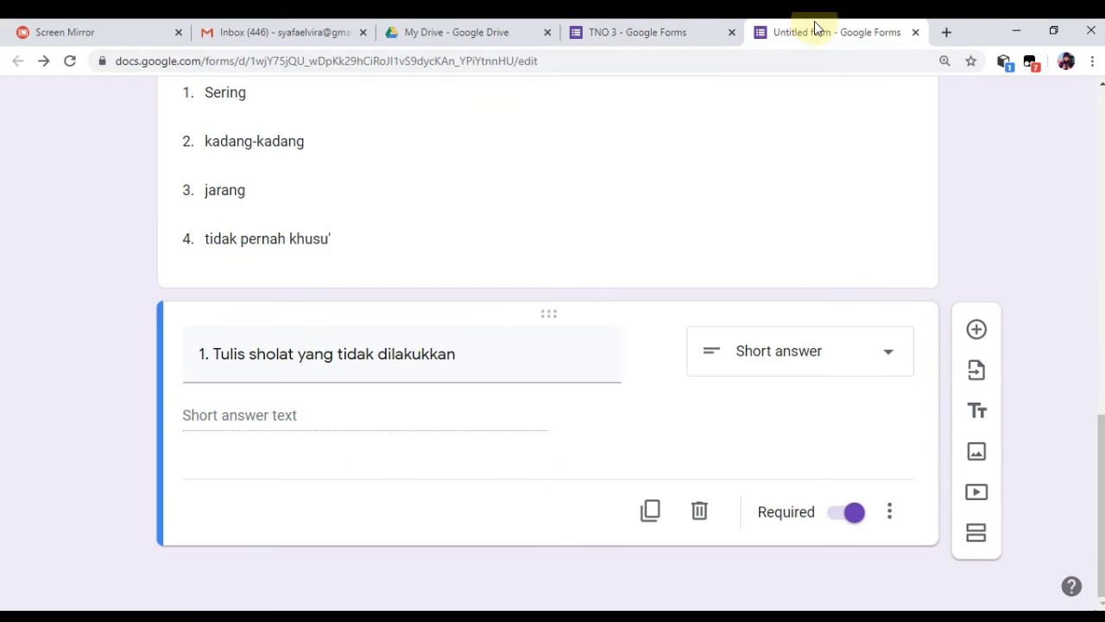
{"action": "mouse_move", "coordinate": [736, 617]}
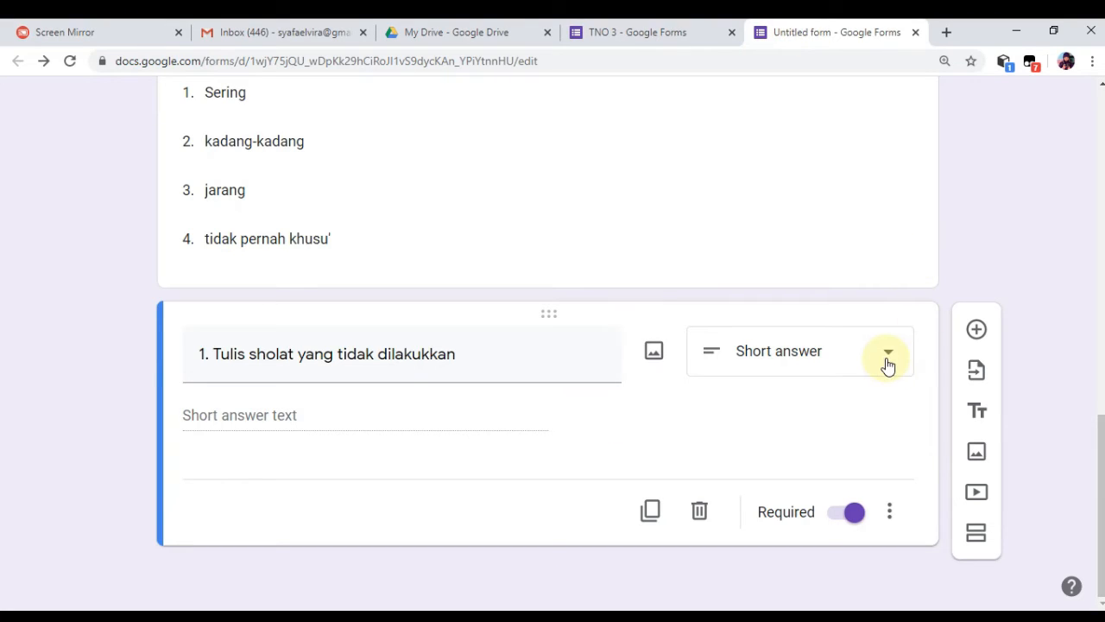
{"action": "left_click", "coordinate": [886, 356]}
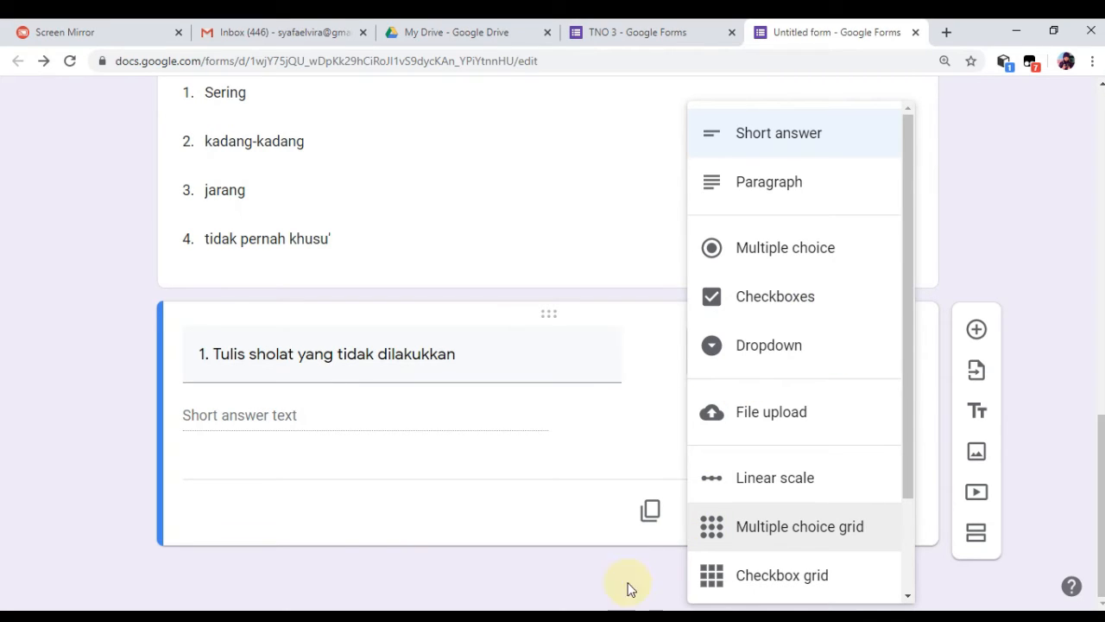
{"action": "left_click", "coordinate": [388, 524]}
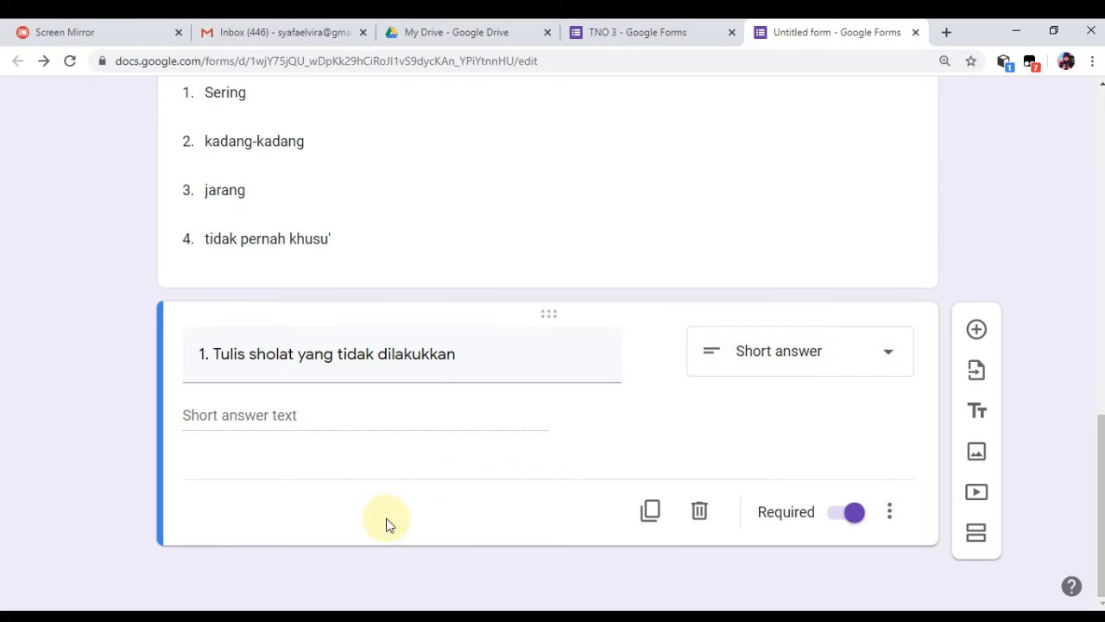
{"action": "mouse_move", "coordinate": [697, 618]}
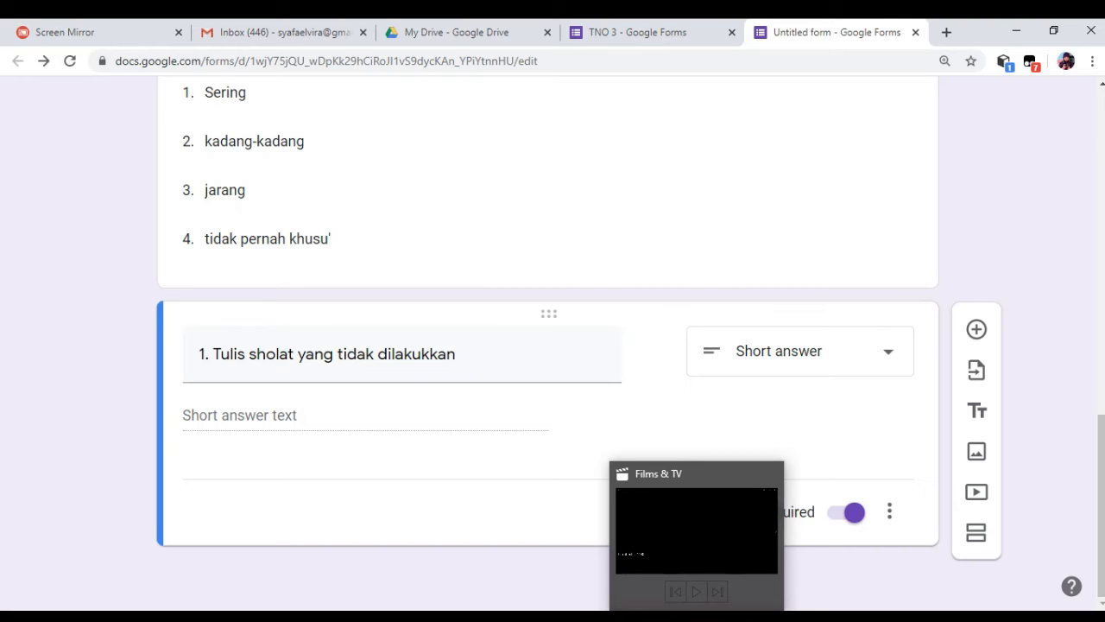
{"action": "left_click", "coordinate": [609, 619]}
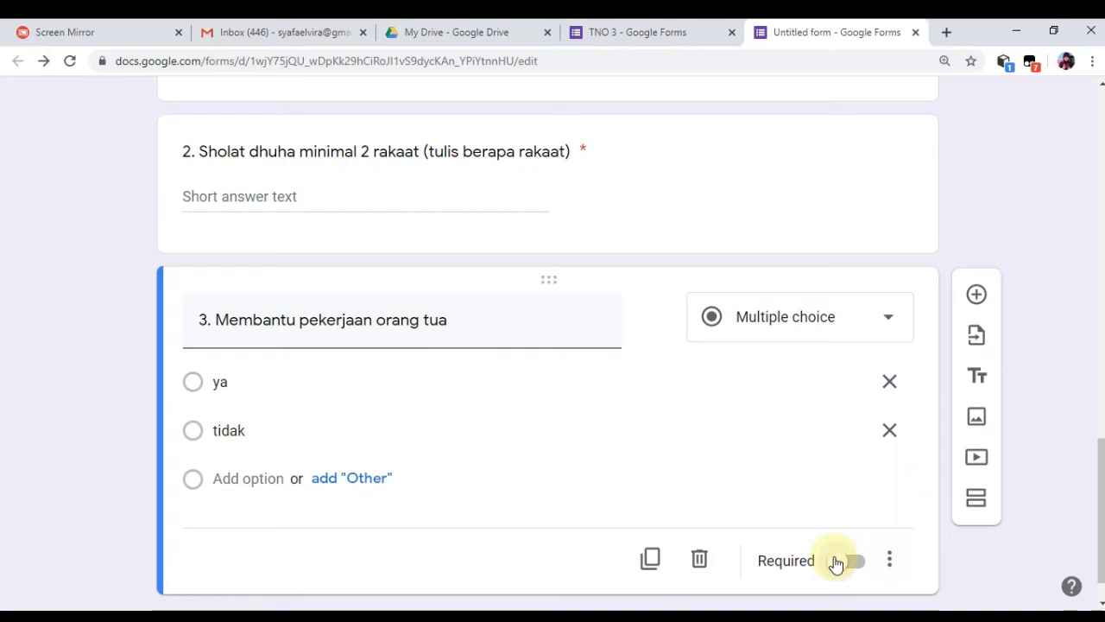
Step: Make the "3. Membantu pekerjaan orang tua" question required and look over question 2 above it
{"action": "left_click", "coordinate": [837, 562]}
{"action": "scroll", "coordinate": [820, 481], "scroll_direction": "up", "scroll_amount": 3}
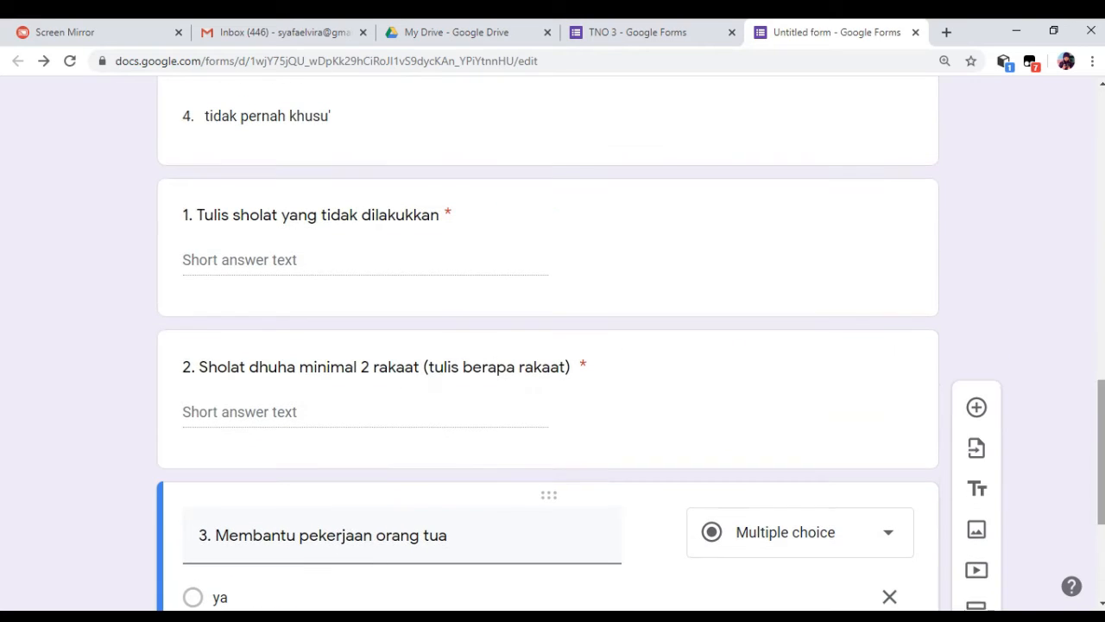
{"action": "left_click", "coordinate": [828, 425]}
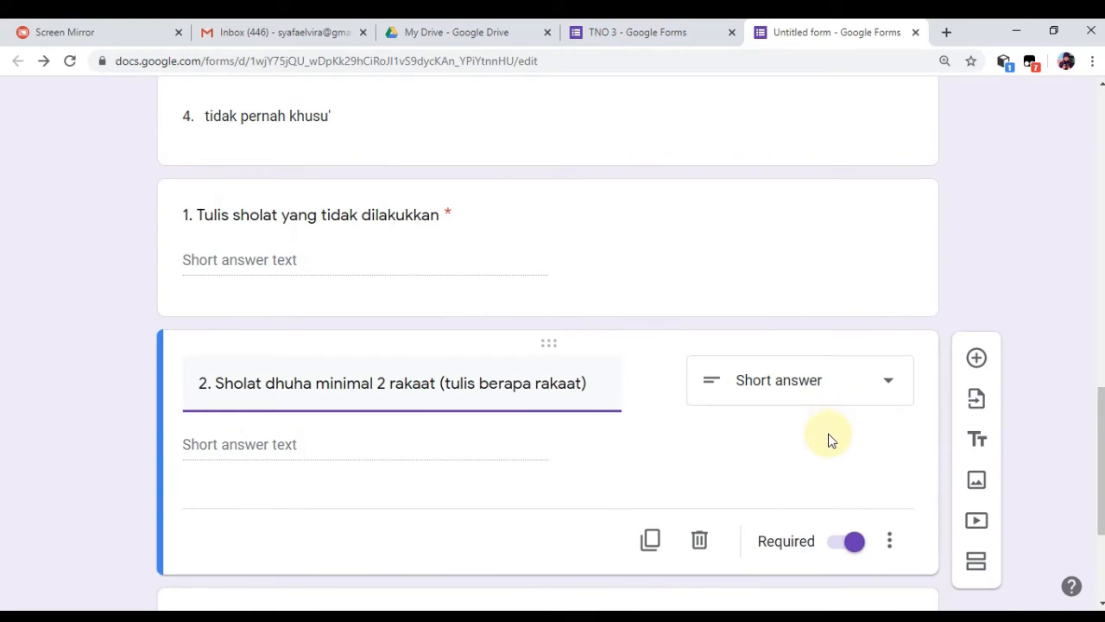
{"action": "scroll", "coordinate": [827, 425], "scroll_direction": "down", "scroll_amount": 2}
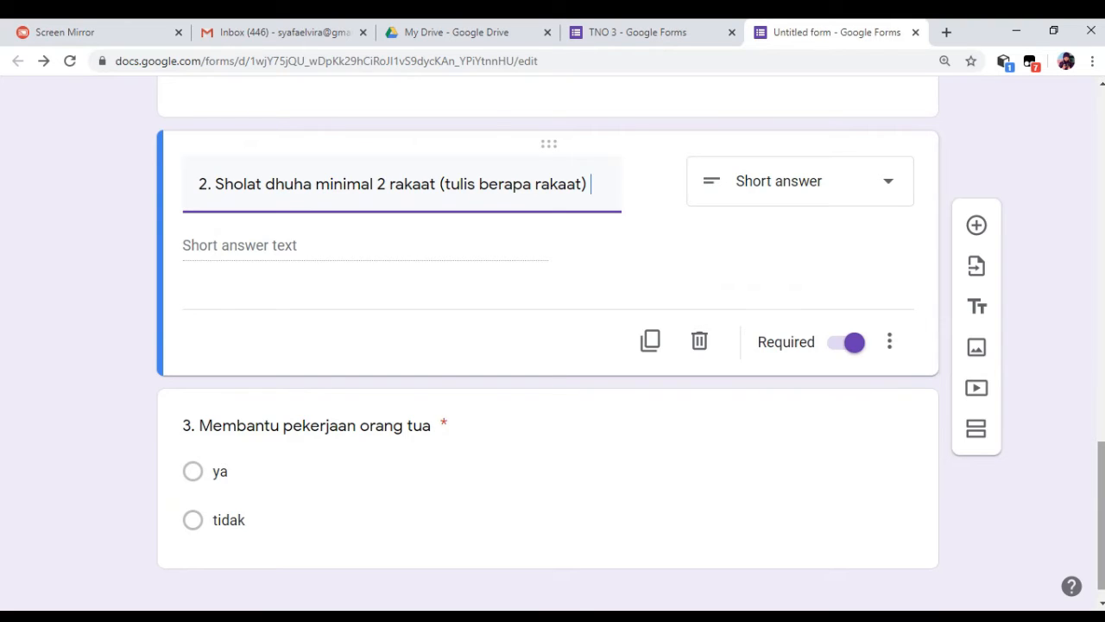
{"action": "scroll", "coordinate": [1097, 557], "scroll_direction": "down", "scroll_amount": 1}
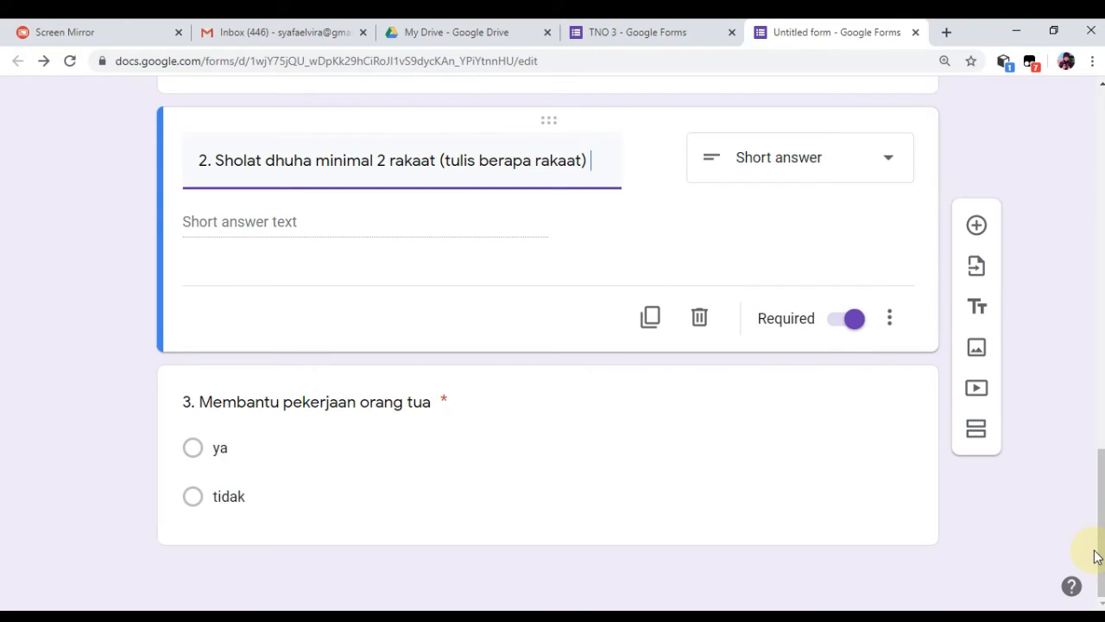
{"action": "left_click", "coordinate": [784, 458]}
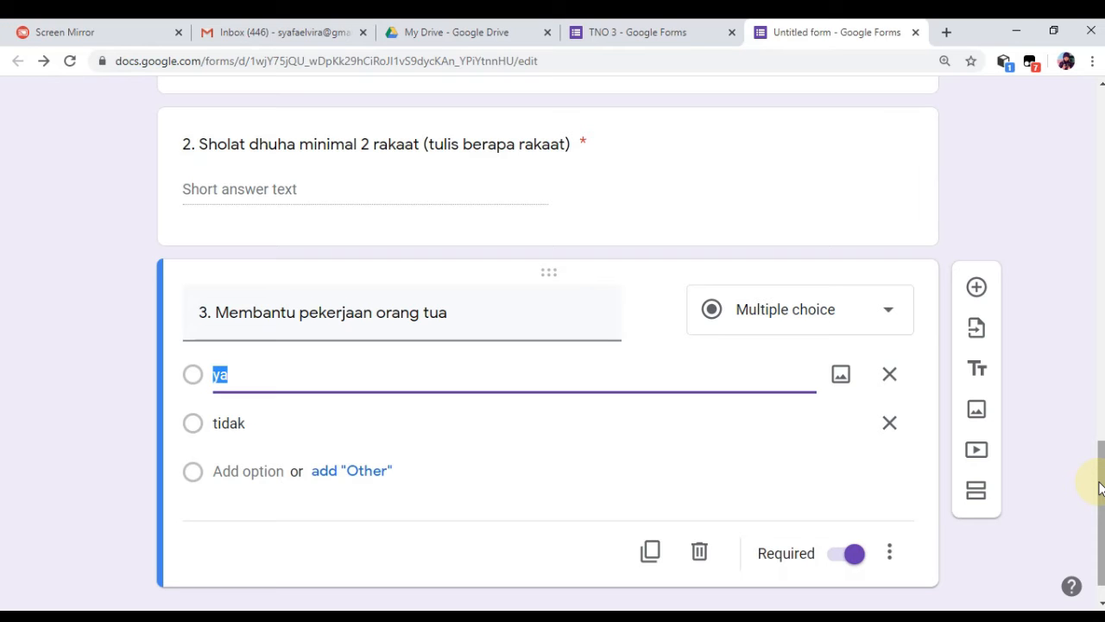
Step: Name the untitled form file "TUGAS NON AKADEMIK KELAS IV"
{"action": "left_click_drag", "start_coordinate": [1101, 487], "coordinate": [1101, 137]}
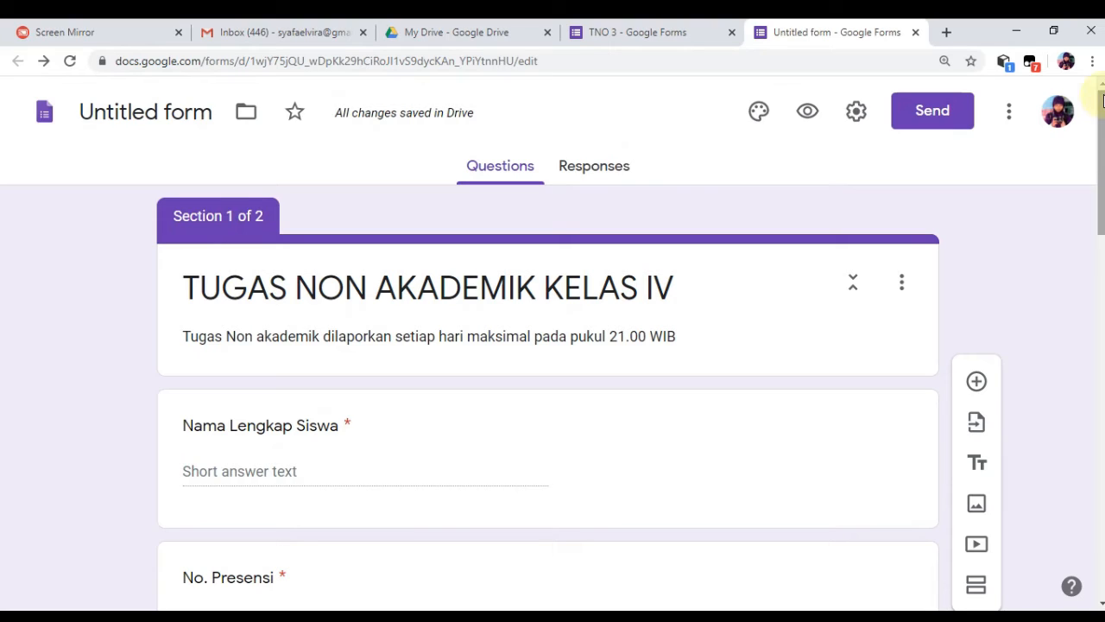
{"action": "left_click", "coordinate": [105, 115]}
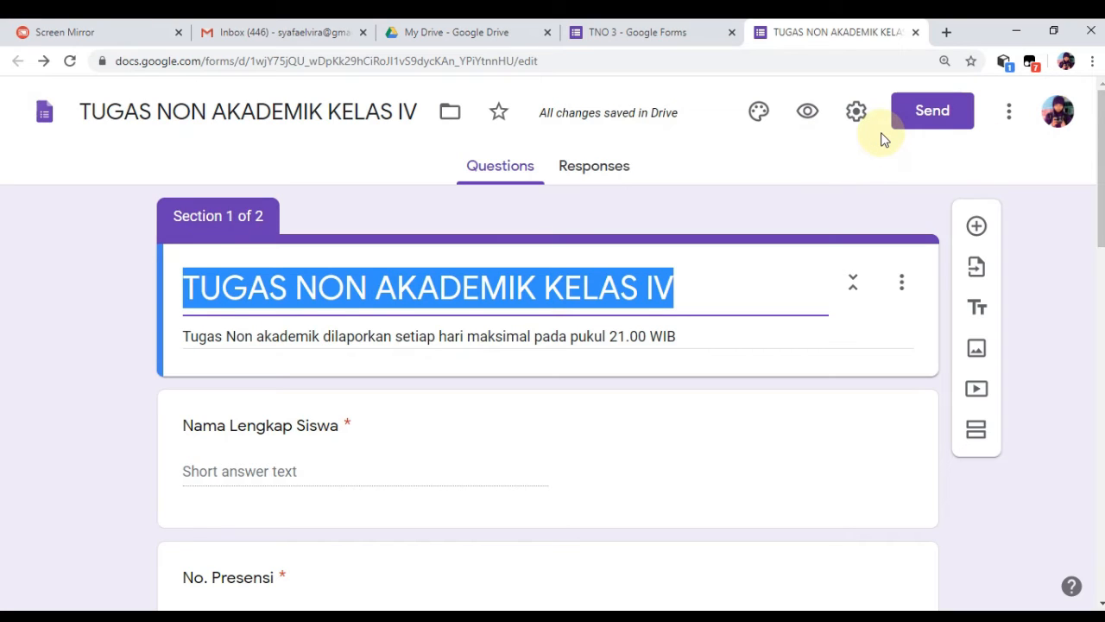
{"action": "left_click", "coordinate": [1008, 113]}
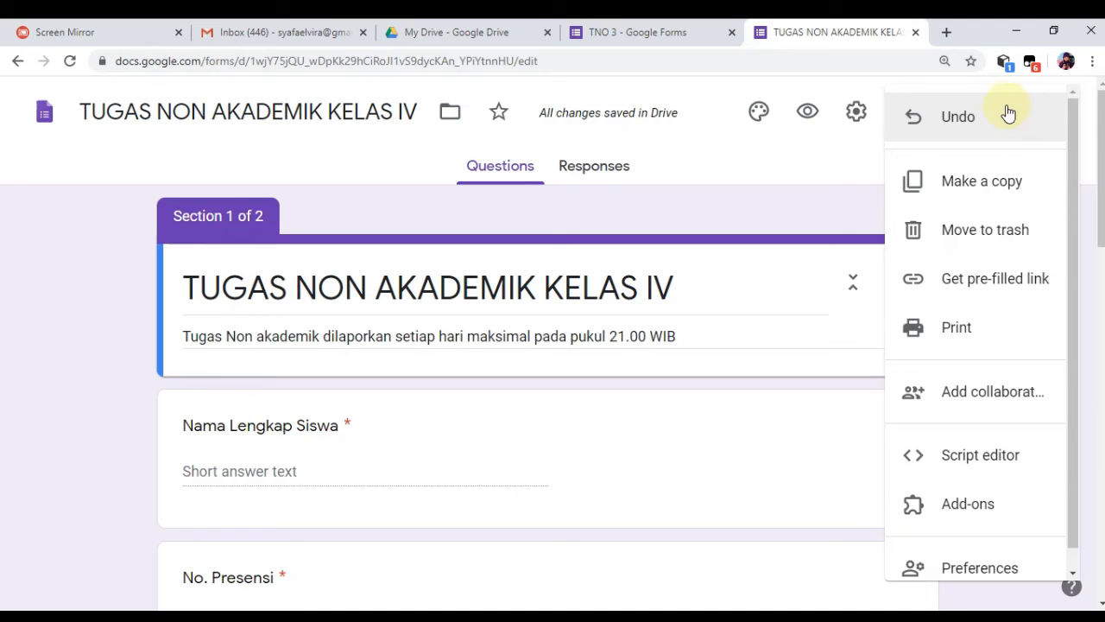
{"action": "left_click", "coordinate": [731, 172]}
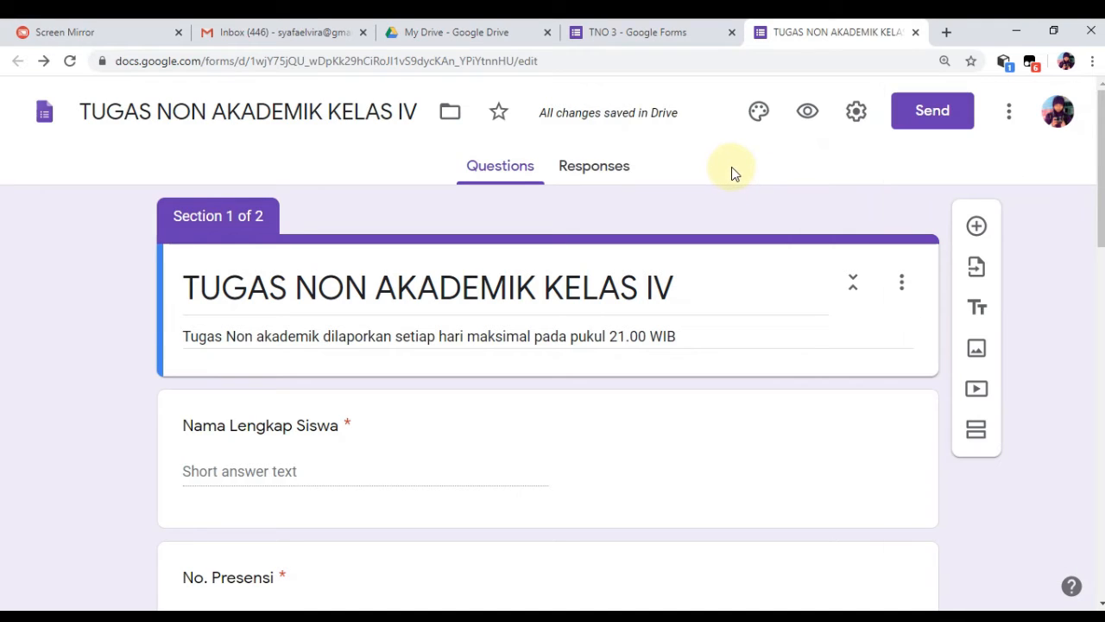
{"action": "left_click", "coordinate": [1010, 116]}
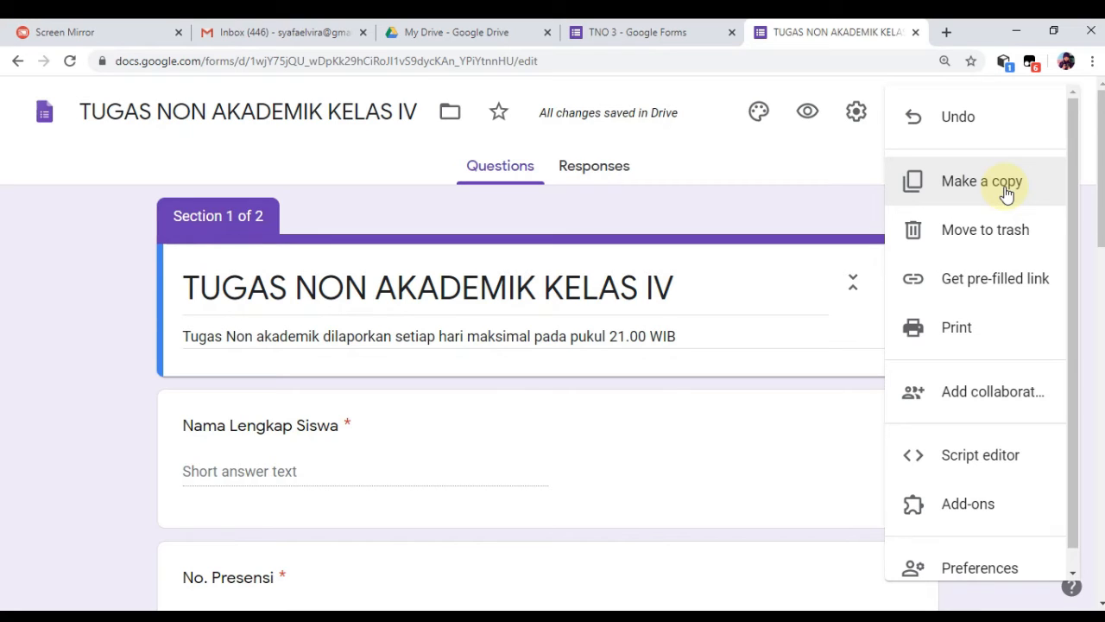
{"action": "left_click", "coordinate": [764, 174]}
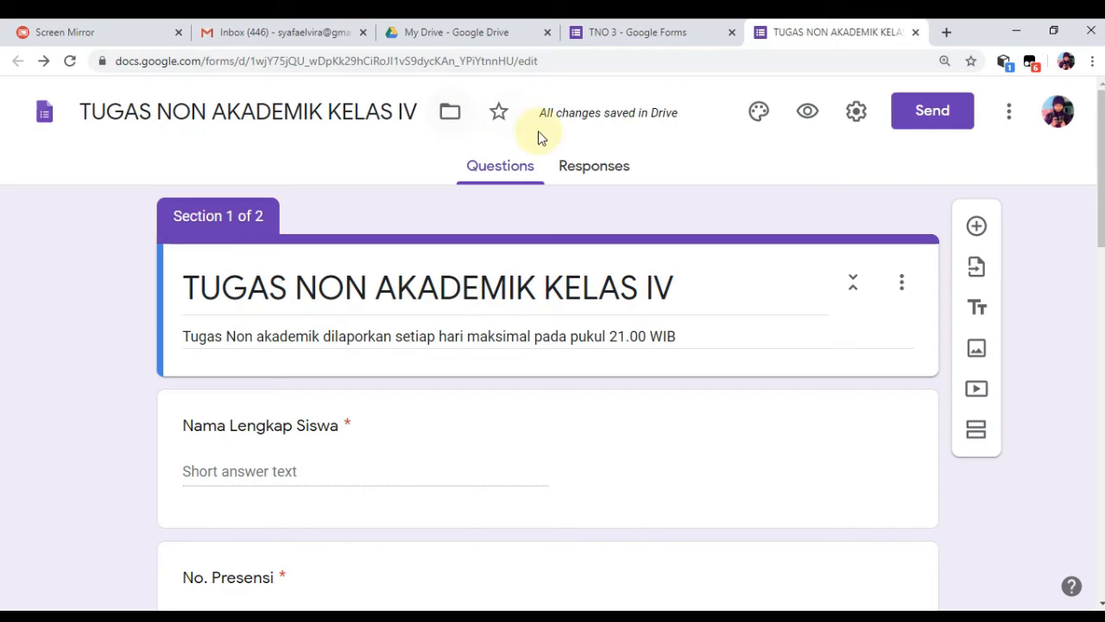
Step: Change the form's theme color from purple to the lighter orange
{"action": "left_click", "coordinate": [760, 117]}
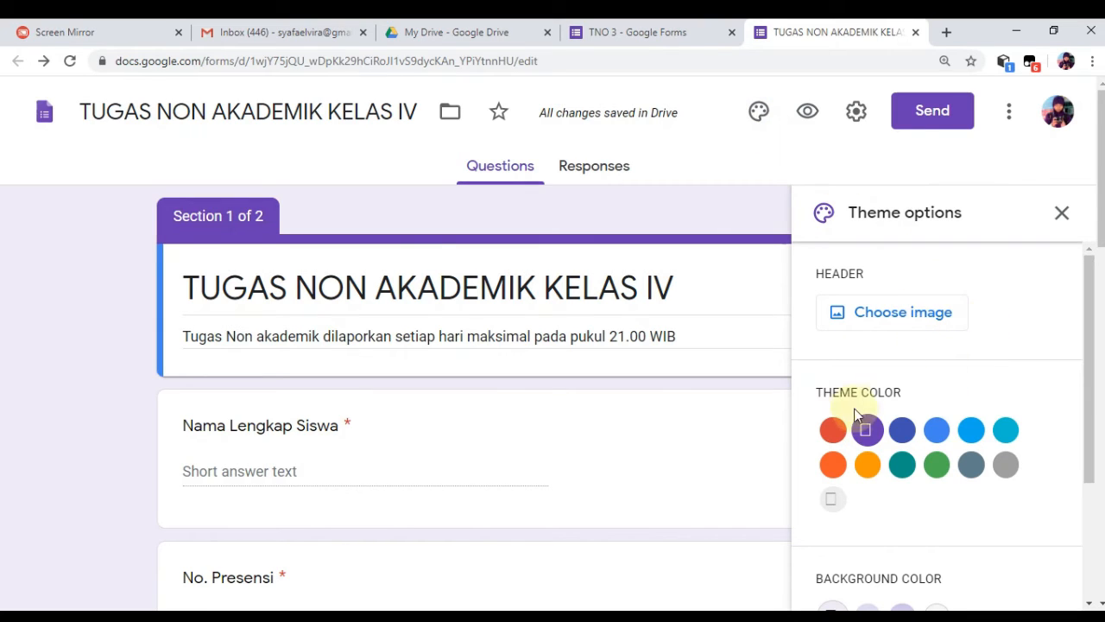
{"action": "left_click", "coordinate": [867, 465]}
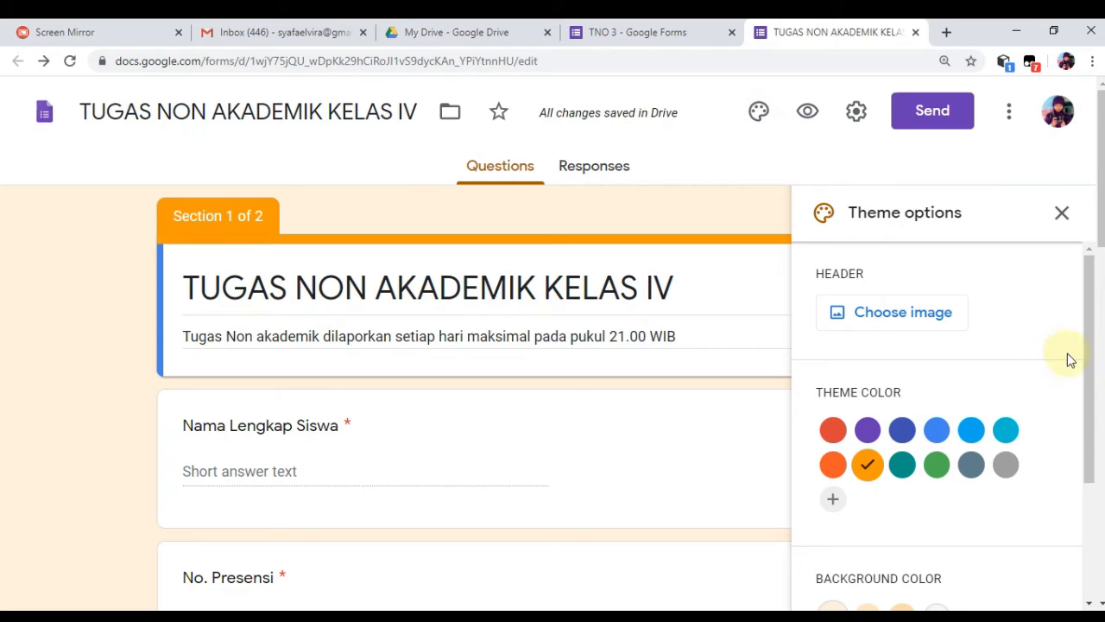
Step: Try the Decorative font style on the form and return it to Basic
{"action": "left_click_drag", "start_coordinate": [1089, 345], "coordinate": [1067, 471]}
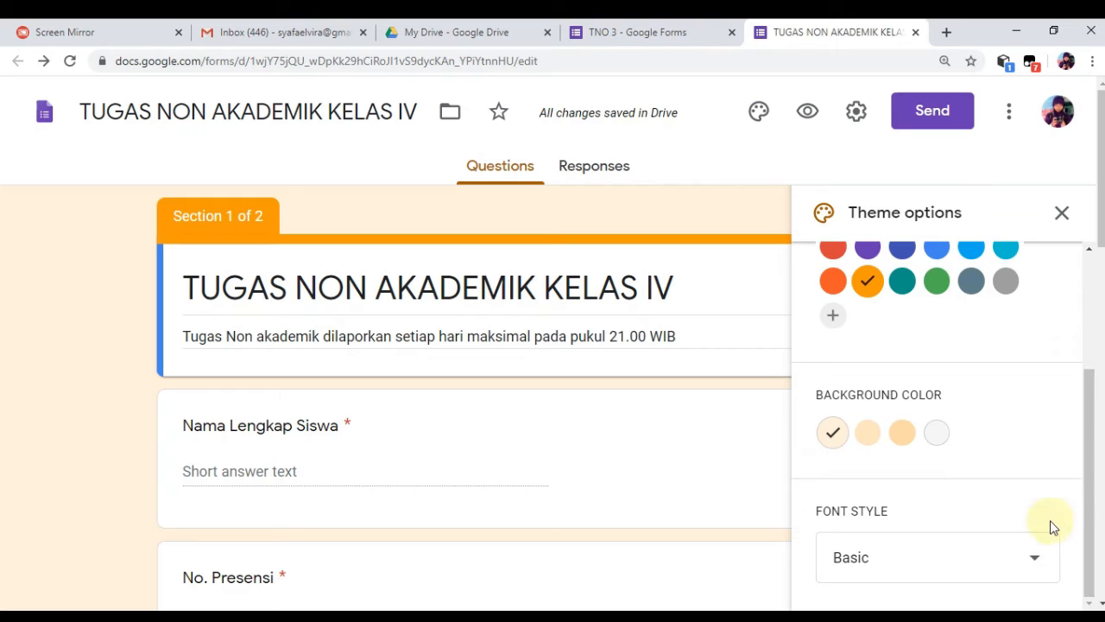
{"action": "left_click", "coordinate": [1032, 568]}
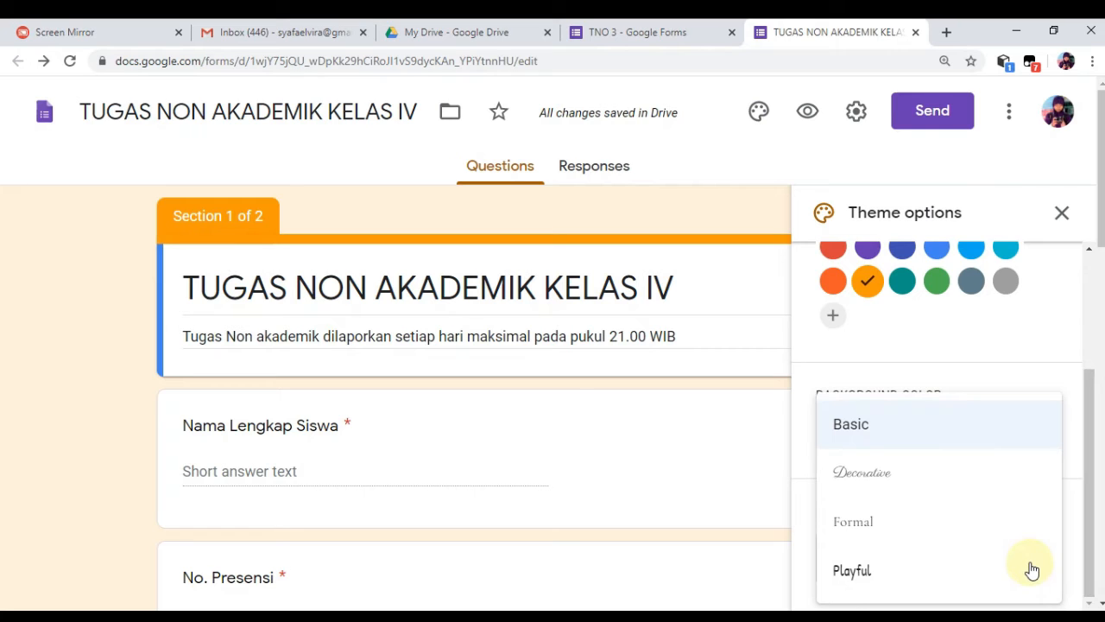
{"action": "left_click", "coordinate": [875, 484]}
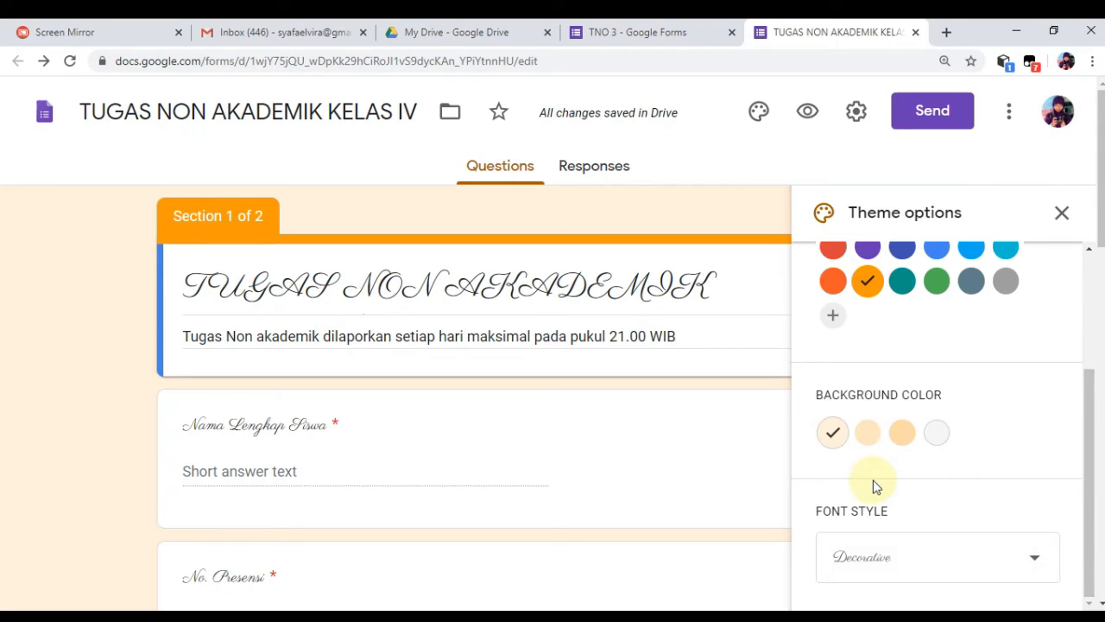
{"action": "left_click", "coordinate": [915, 565]}
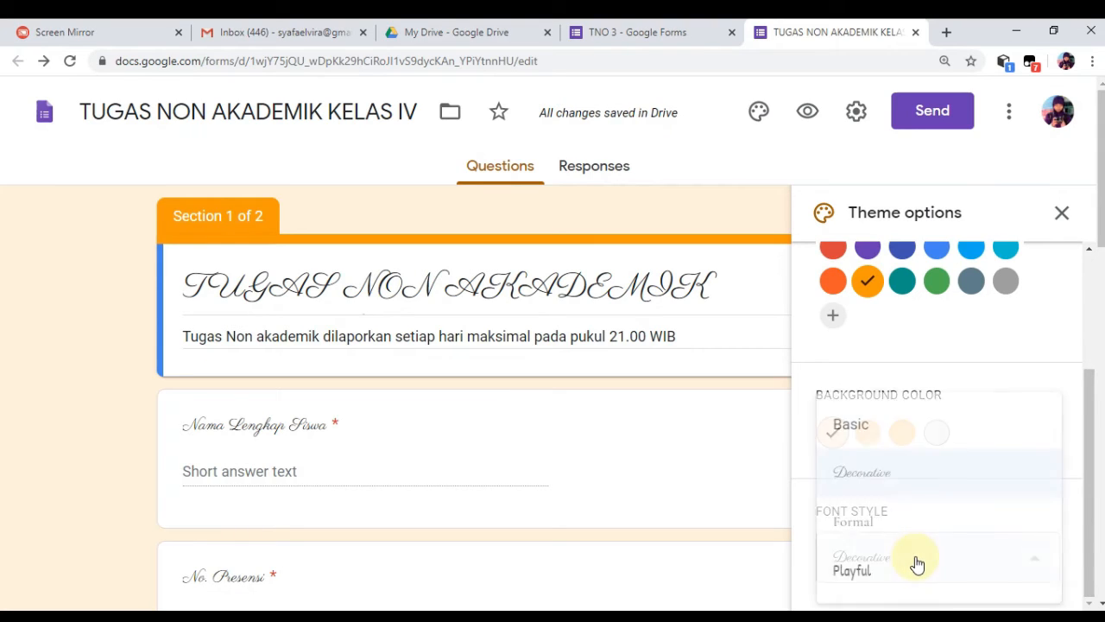
{"action": "left_click", "coordinate": [882, 438]}
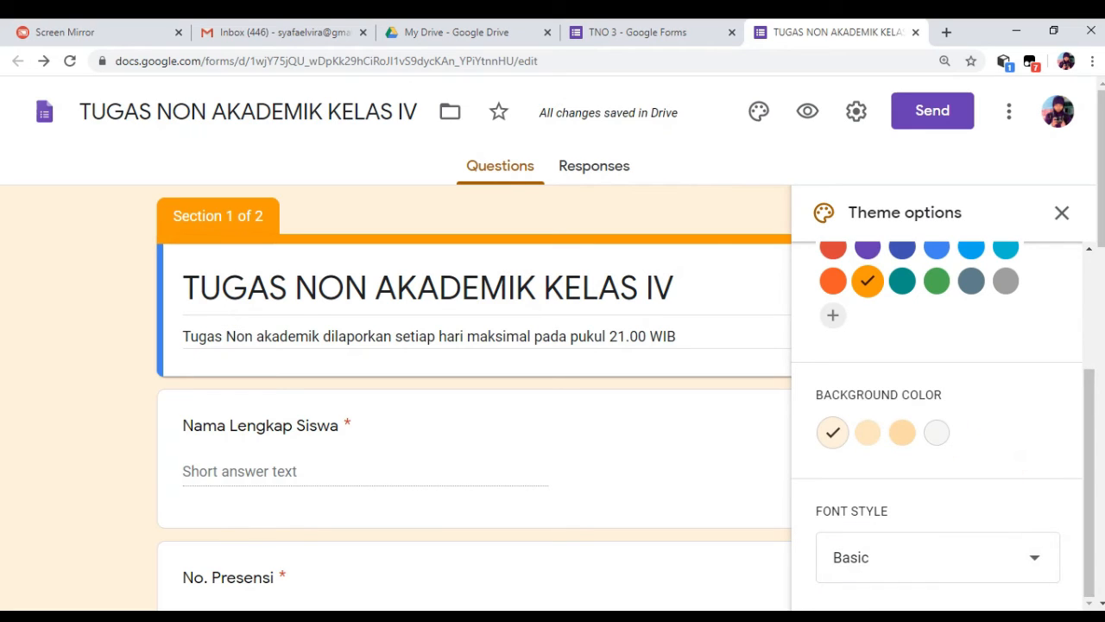
Step: Check the header image of the TNO 3 form as a reference and return to the class IV form
{"action": "left_click_drag", "start_coordinate": [1085, 486], "coordinate": [1078, 279]}
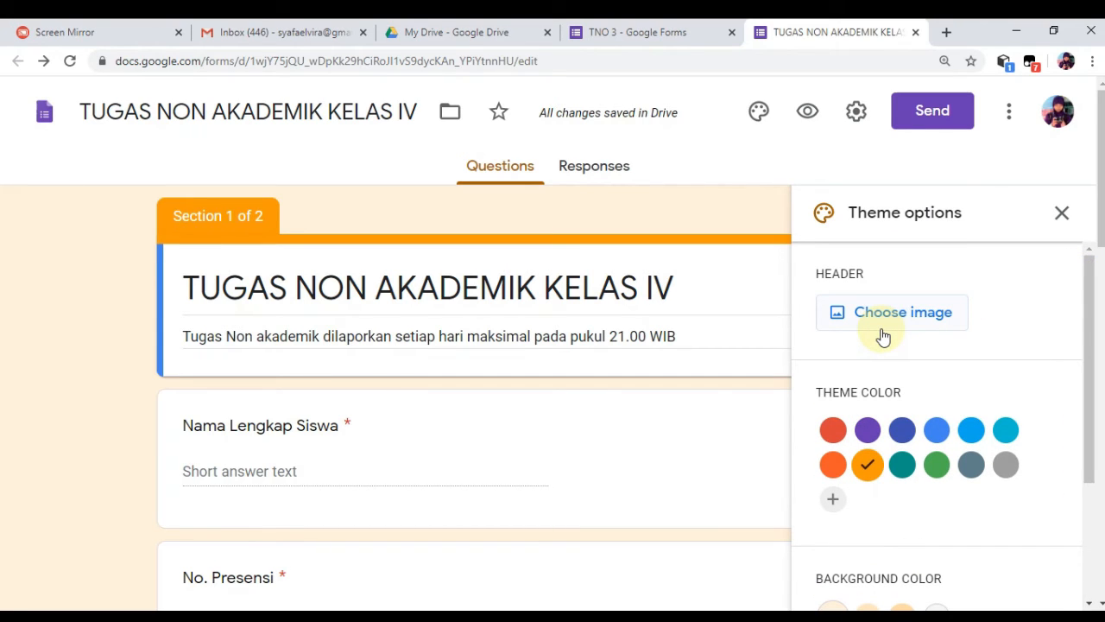
{"action": "left_click", "coordinate": [639, 32]}
{"action": "left_click_drag", "start_coordinate": [1100, 390], "coordinate": [1080, 89]}
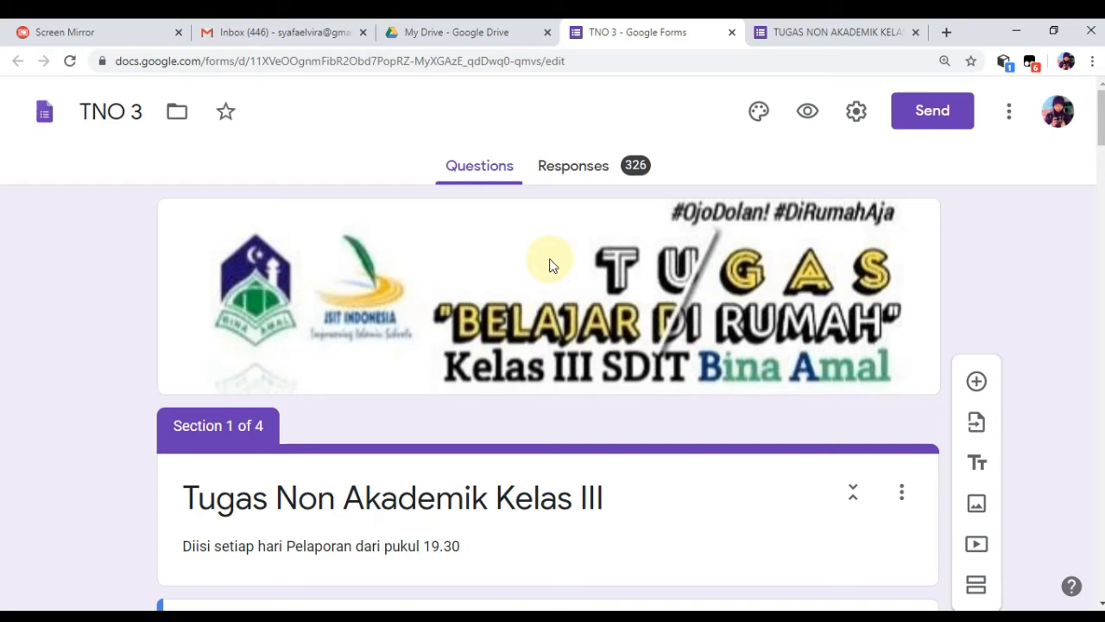
{"action": "left_click", "coordinate": [813, 33]}
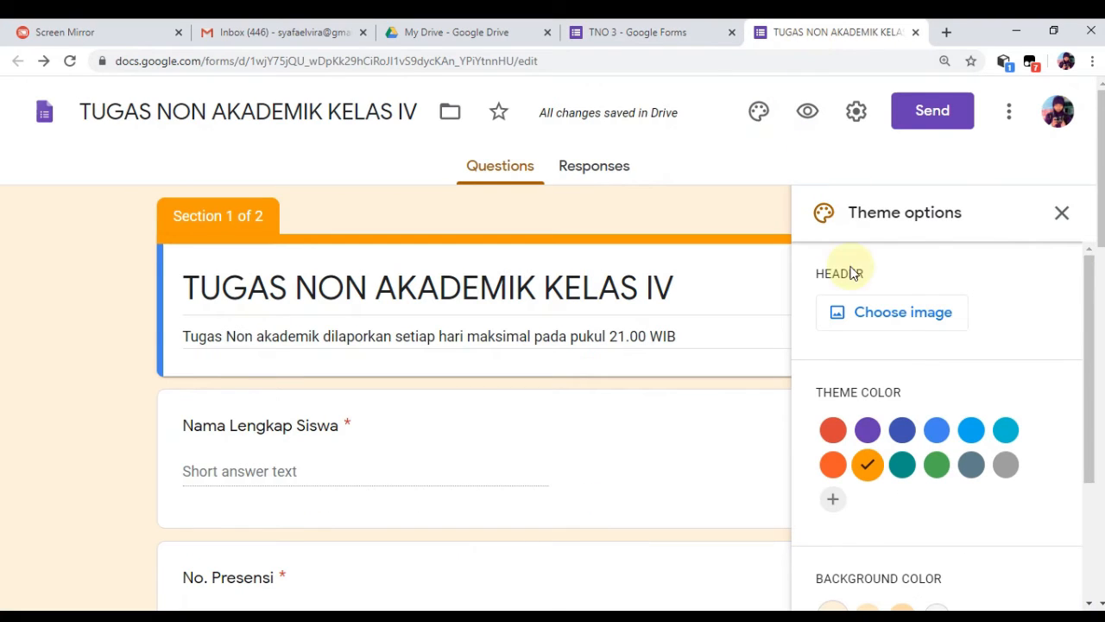
Step: Insert the colorful candy image from the Work and School themes as the form's header and close the theme options
{"action": "left_click", "coordinate": [904, 319]}
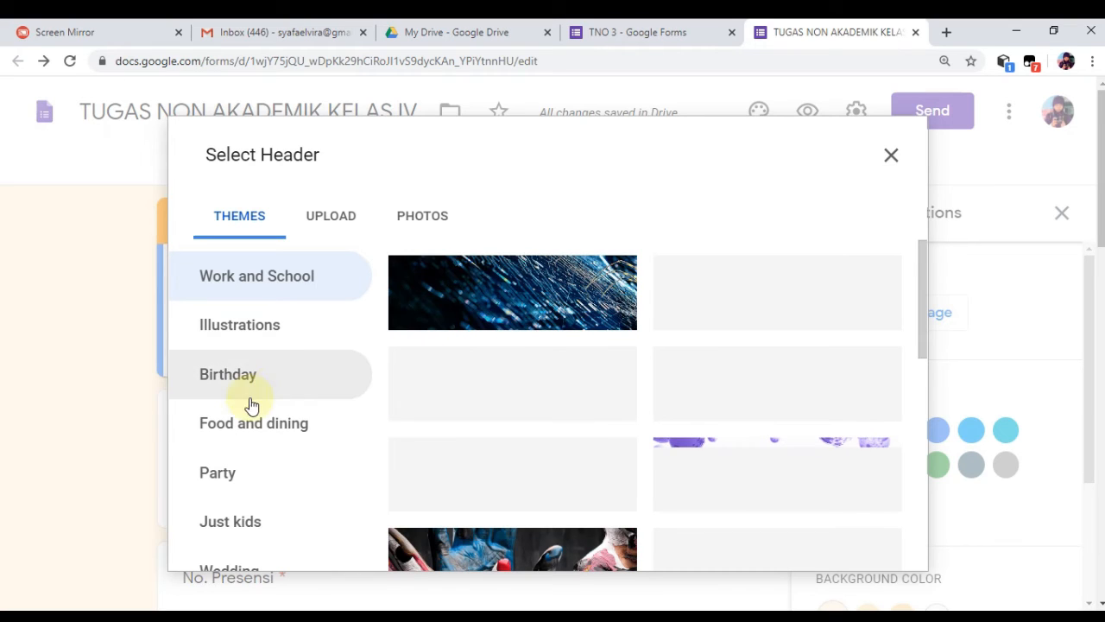
{"action": "left_click", "coordinate": [349, 223]}
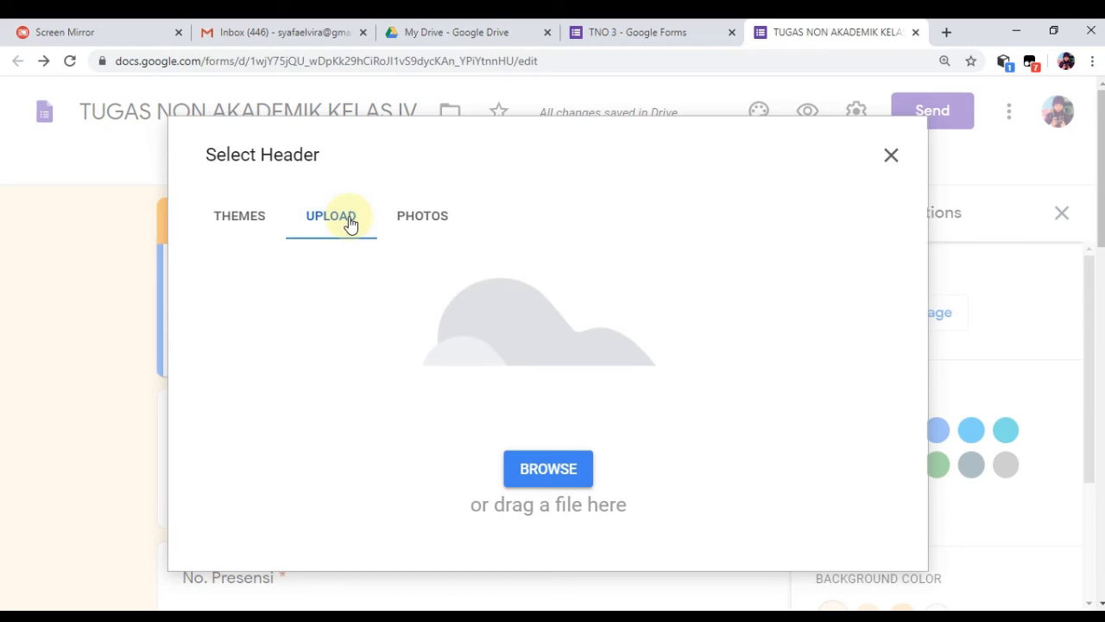
{"action": "left_click", "coordinate": [250, 222]}
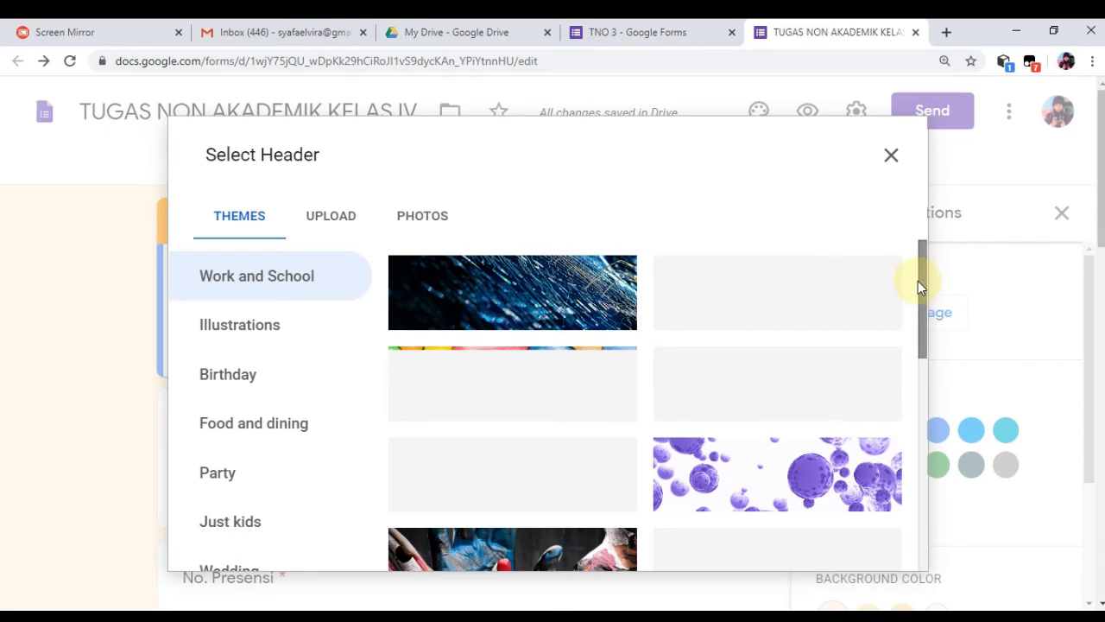
{"action": "mouse_move", "coordinate": [924, 282]}
{"action": "left_mouse_down"}
{"action": "mouse_move", "coordinate": [901, 389]}
{"action": "mouse_move", "coordinate": [898, 362]}
{"action": "left_mouse_up"}
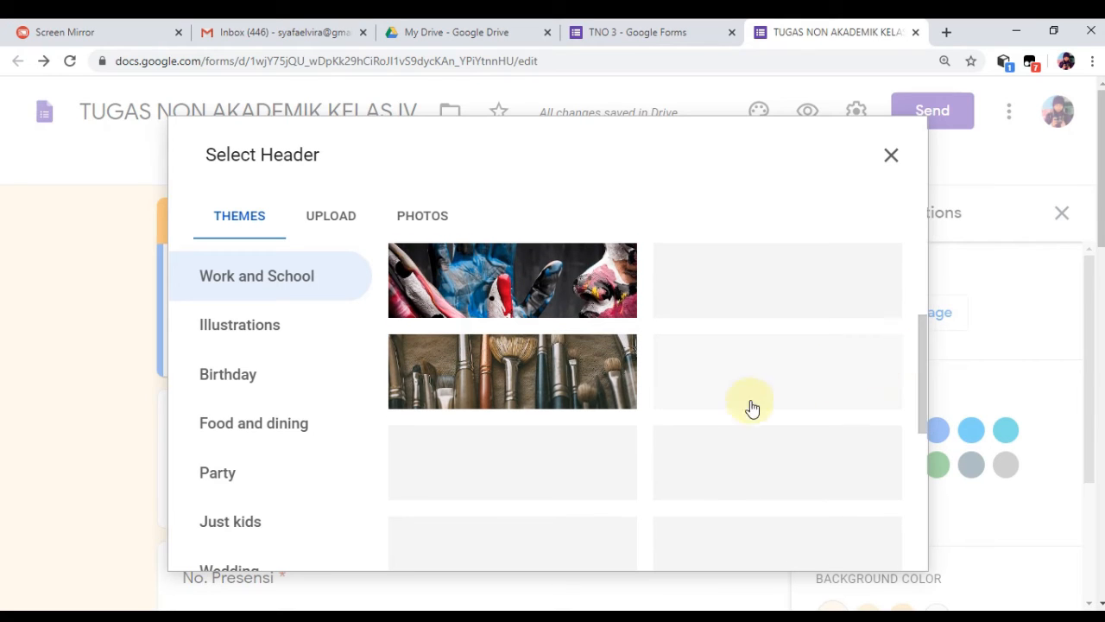
{"action": "left_click", "coordinate": [284, 564]}
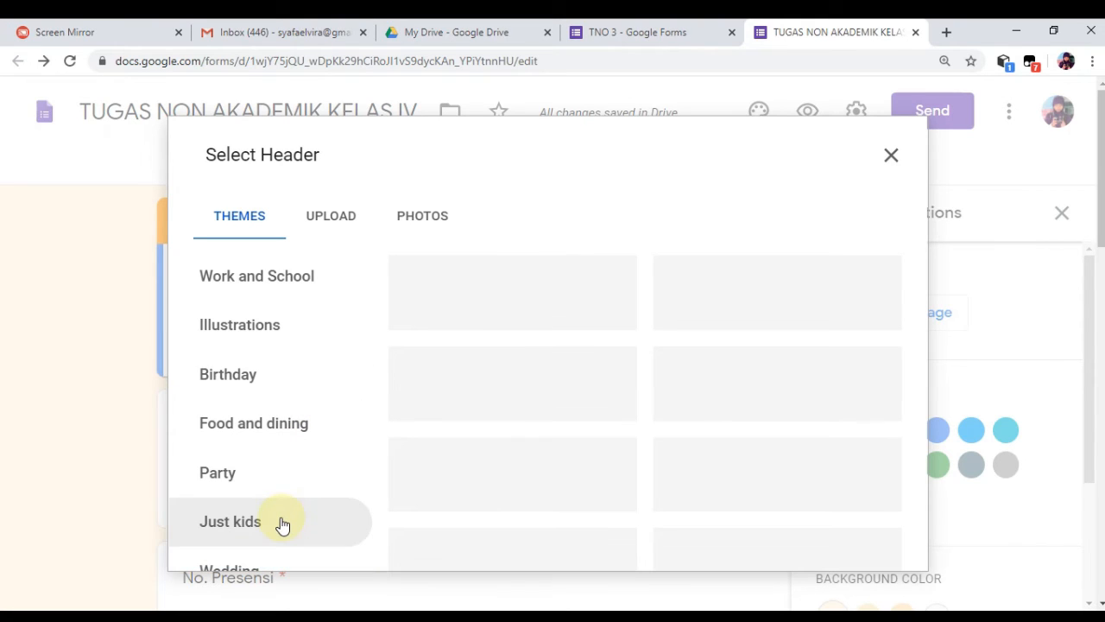
{"action": "left_click", "coordinate": [285, 335]}
{"action": "left_click", "coordinate": [304, 278]}
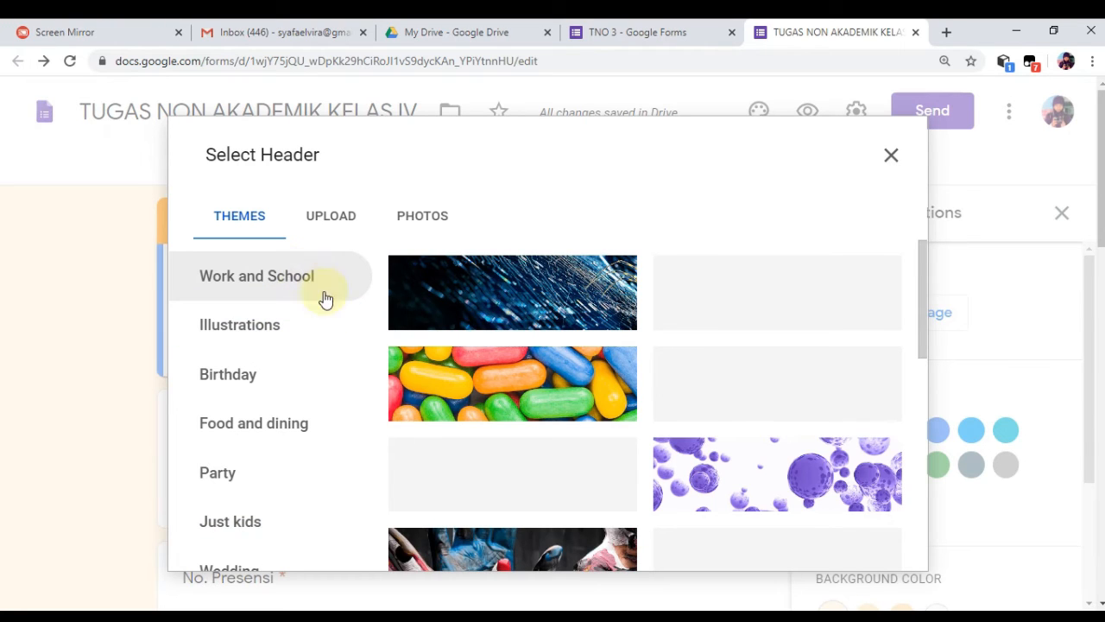
{"action": "left_click", "coordinate": [490, 385]}
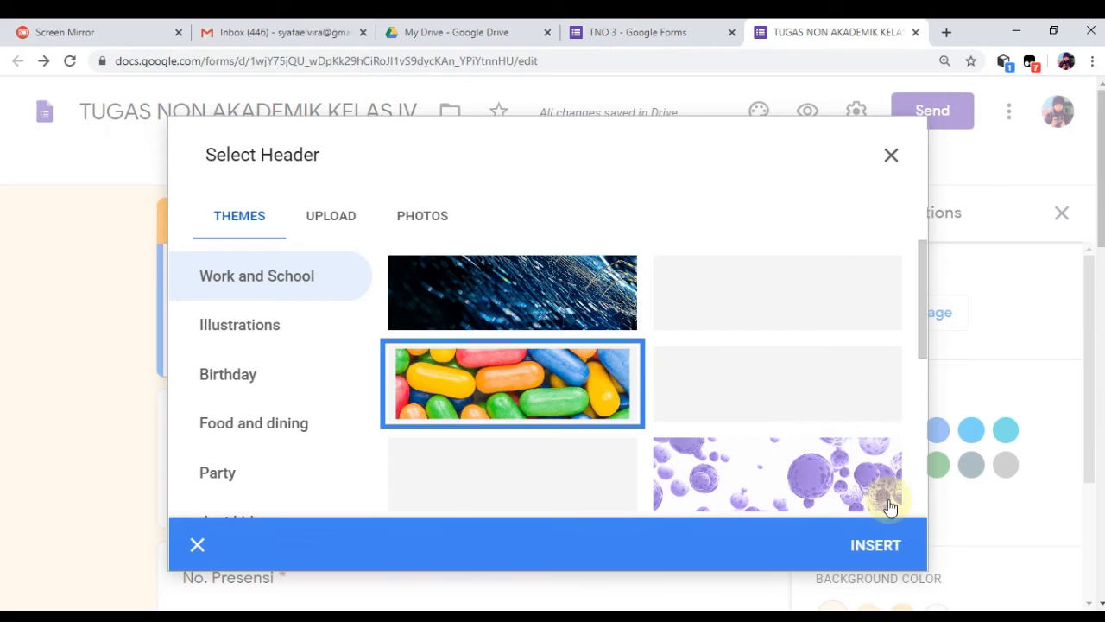
{"action": "left_click", "coordinate": [888, 544]}
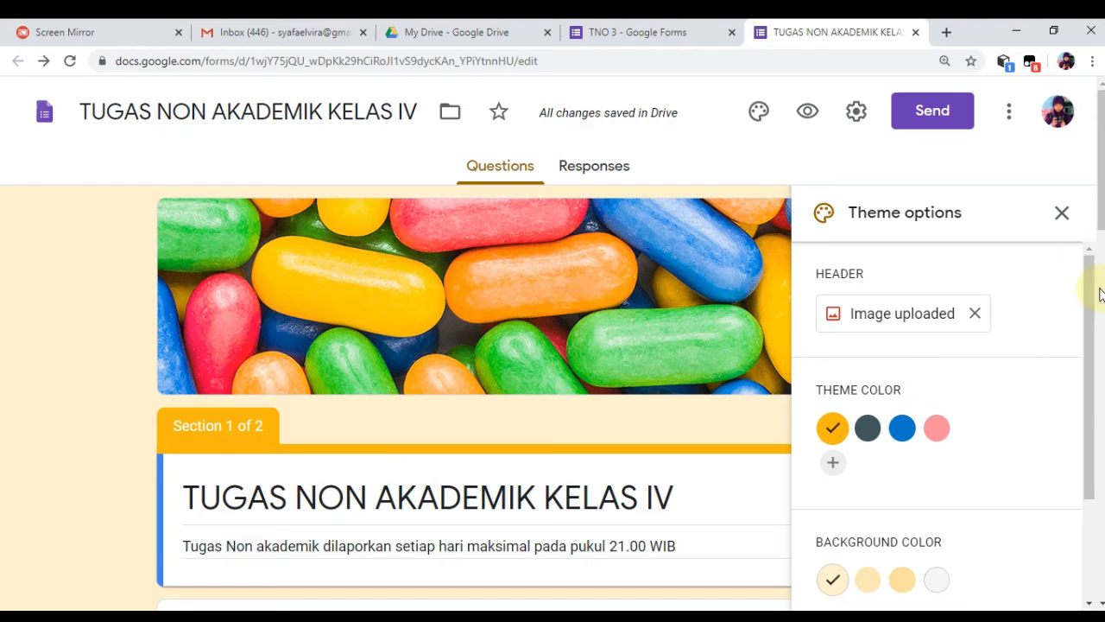
{"action": "left_click_drag", "start_coordinate": [1089, 303], "coordinate": [1088, 198]}
{"action": "left_click", "coordinate": [1063, 216]}
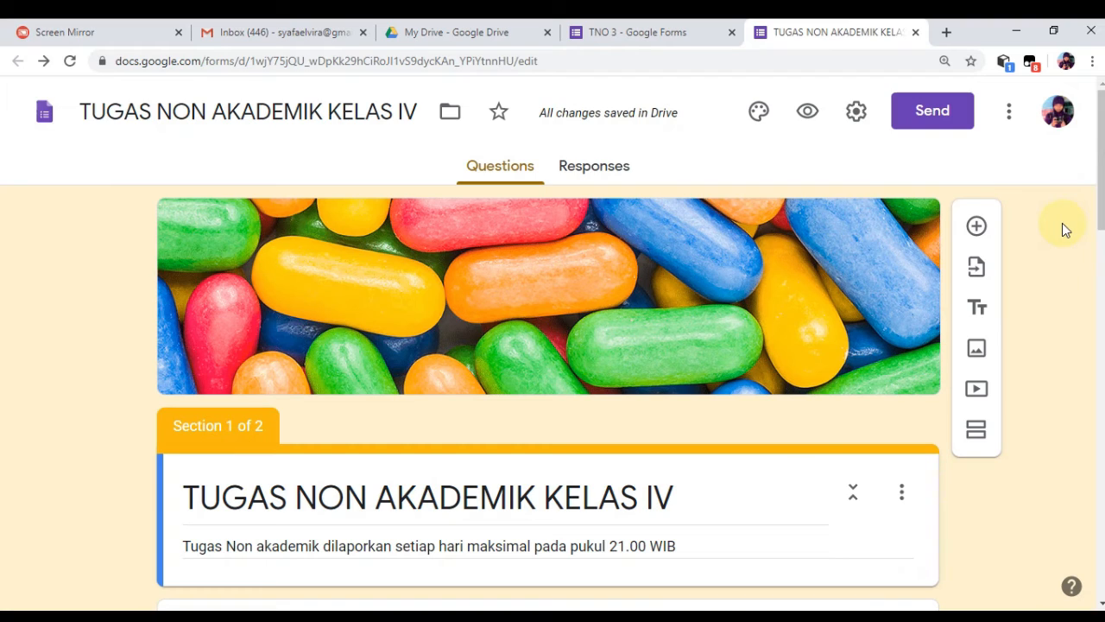
Step: Preview the form, look over its first section and return to the form editor
{"action": "left_click", "coordinate": [808, 115]}
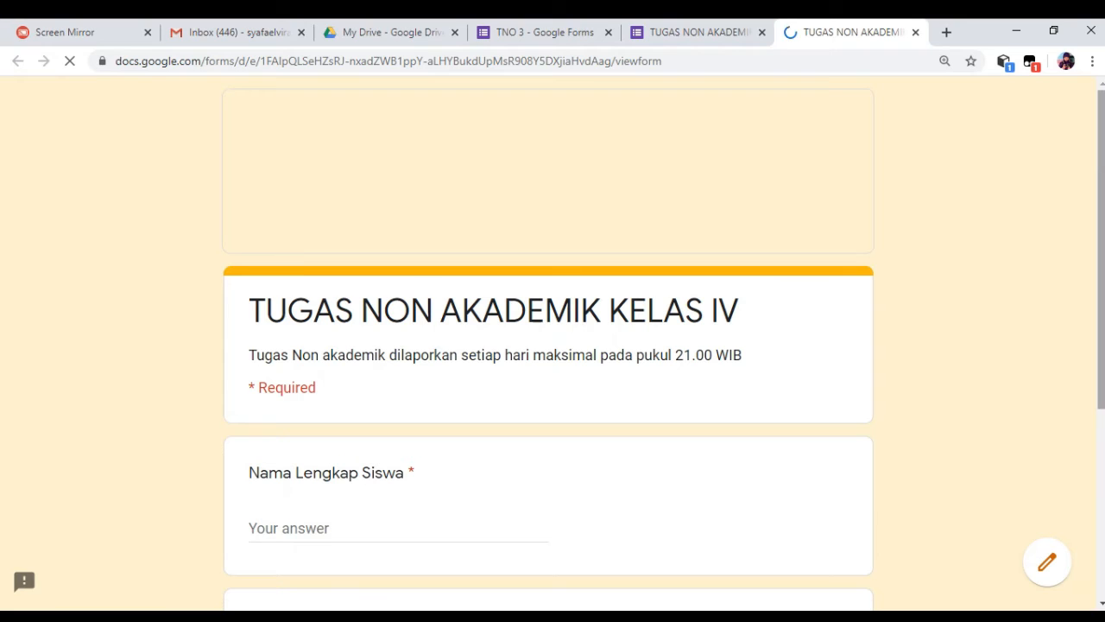
{"action": "left_click_drag", "start_coordinate": [1103, 154], "coordinate": [1103, 129]}
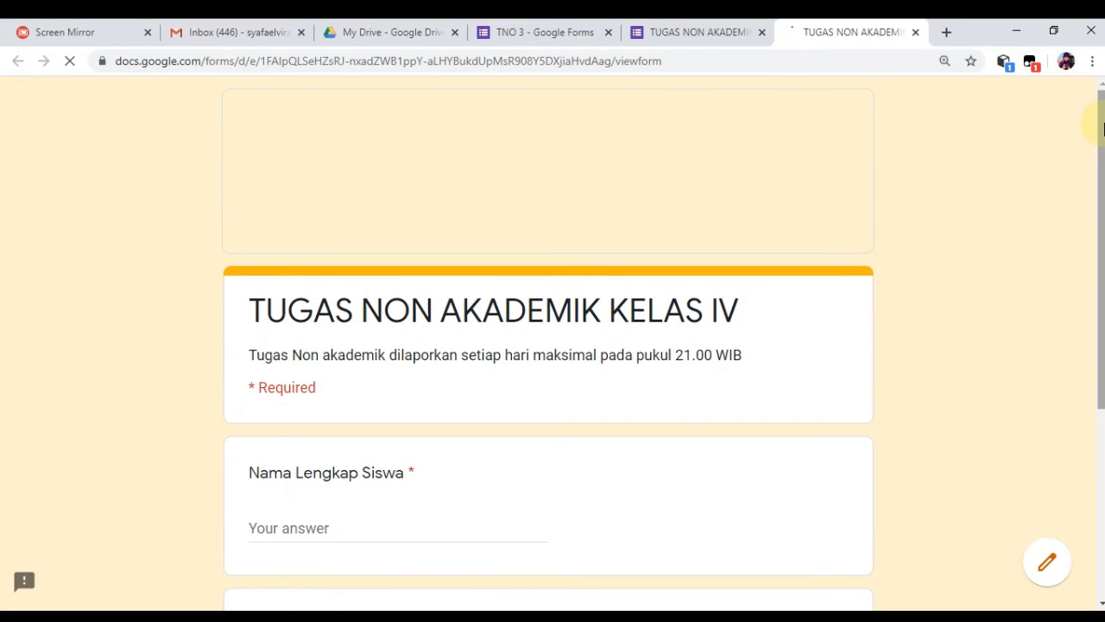
{"action": "left_click", "coordinate": [708, 25]}
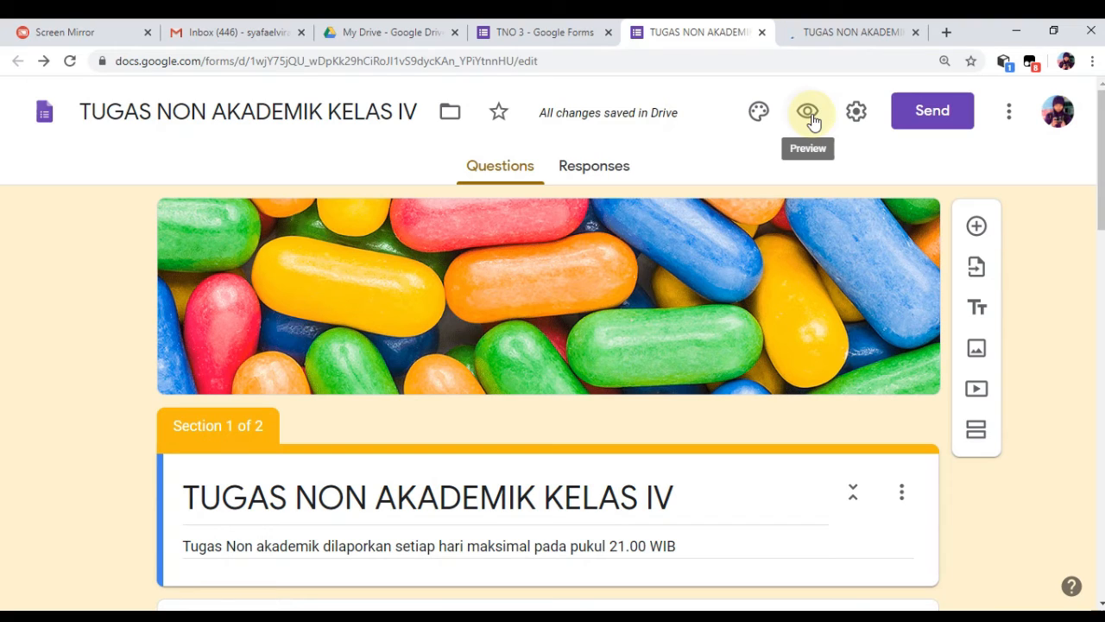
{"action": "left_click", "coordinate": [838, 26]}
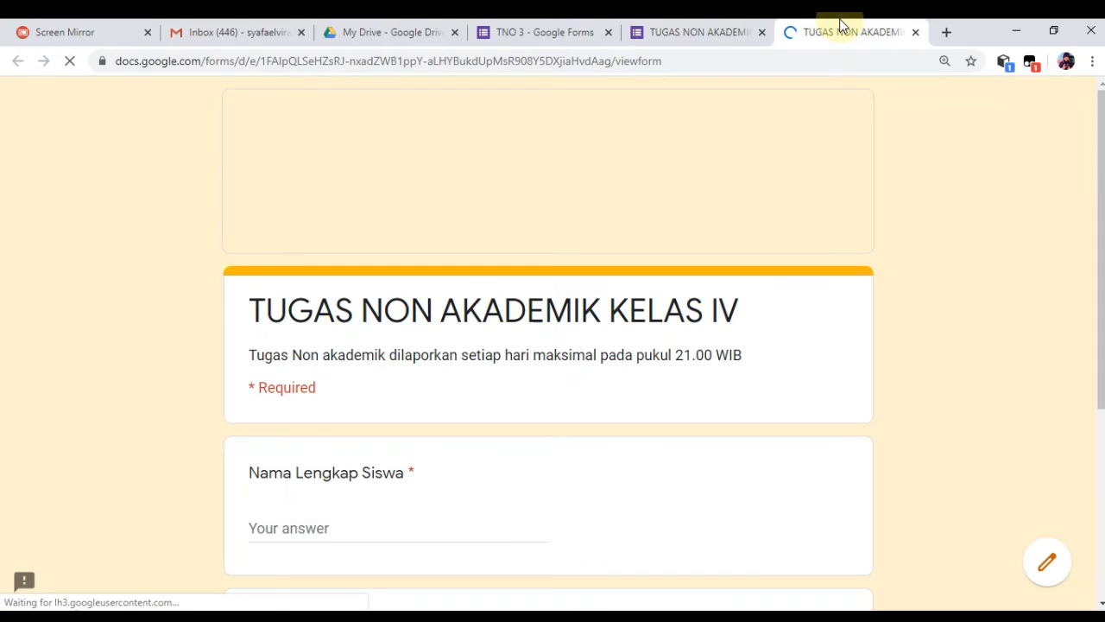
{"action": "left_click_drag", "start_coordinate": [1099, 147], "coordinate": [1070, 365]}
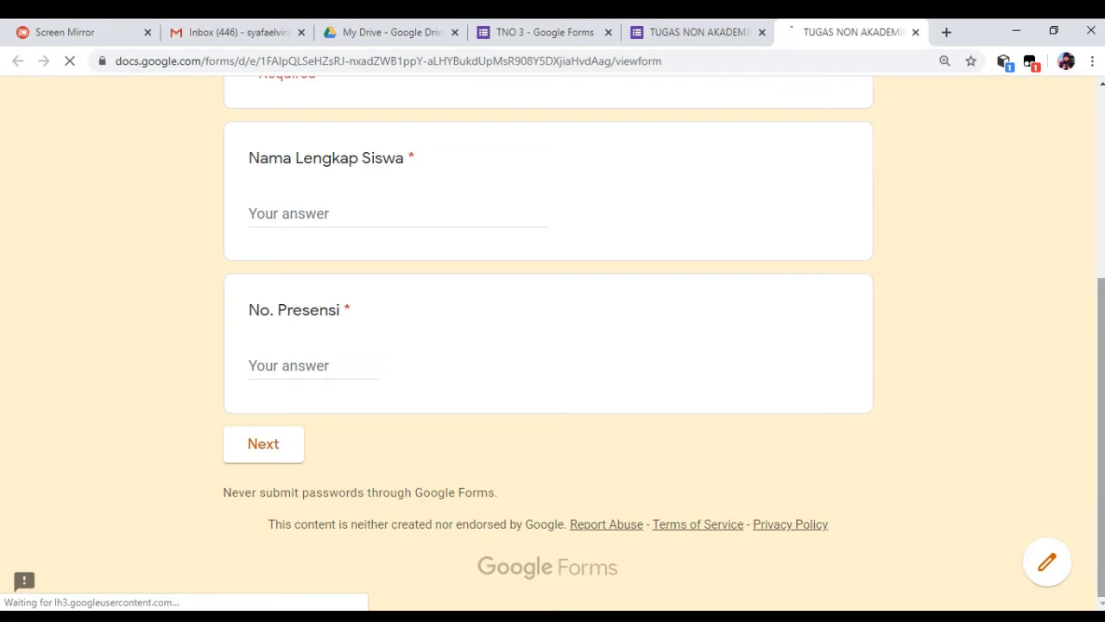
{"action": "left_click_drag", "start_coordinate": [1095, 309], "coordinate": [1100, 243]}
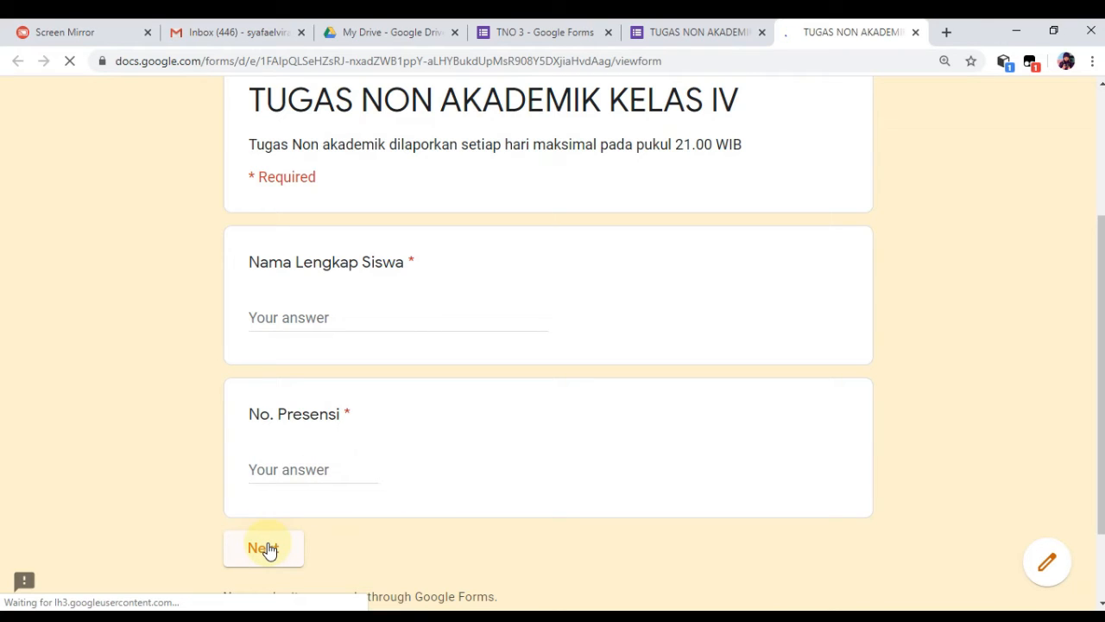
{"action": "left_click", "coordinate": [730, 26]}
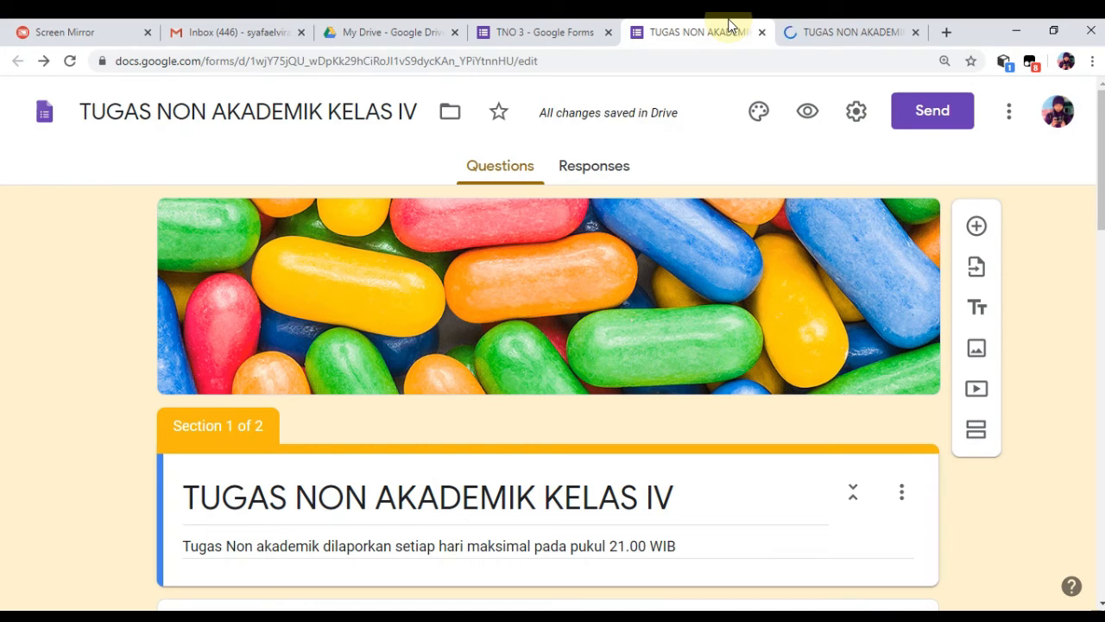
Step: Look over the form's general settings and its preview, and leave the settings without changing anything
{"action": "left_click", "coordinate": [865, 116]}
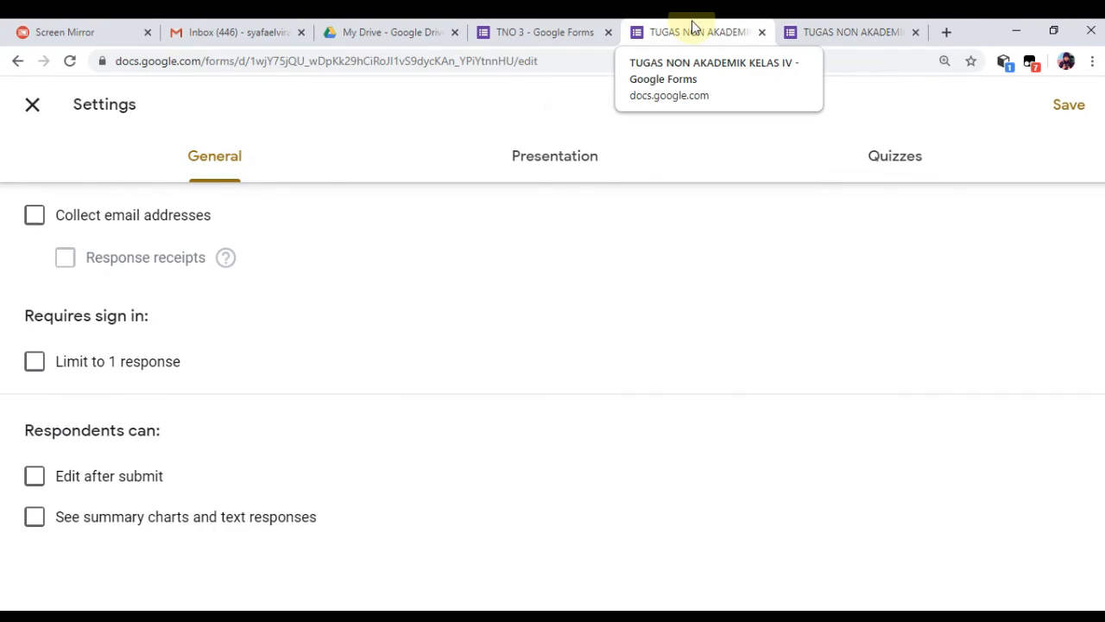
{"action": "left_click", "coordinate": [836, 32]}
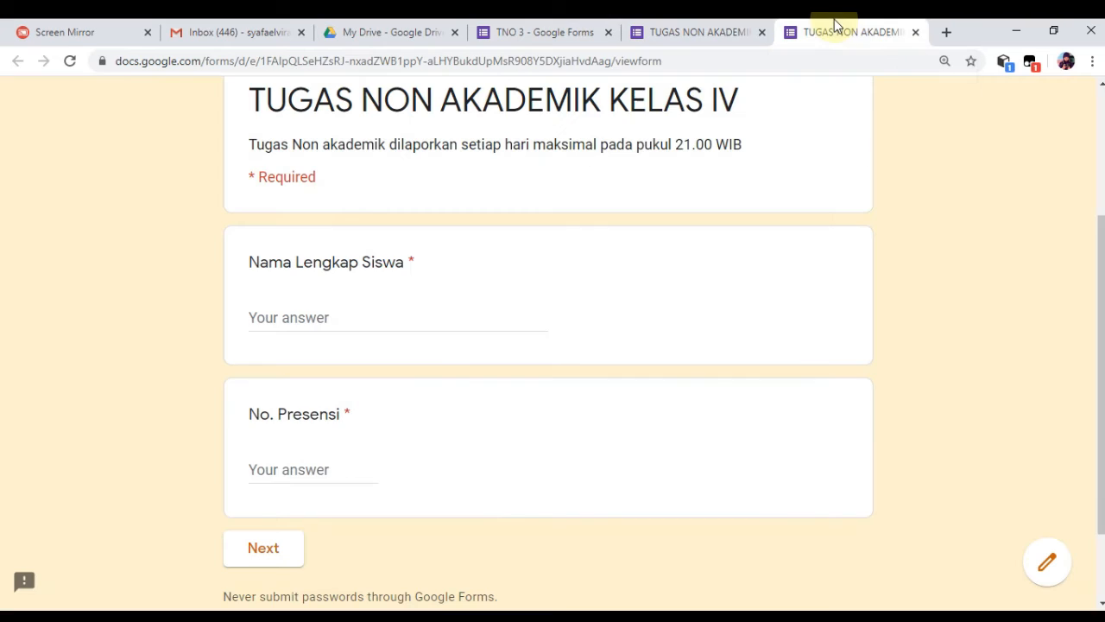
{"action": "left_click", "coordinate": [696, 32]}
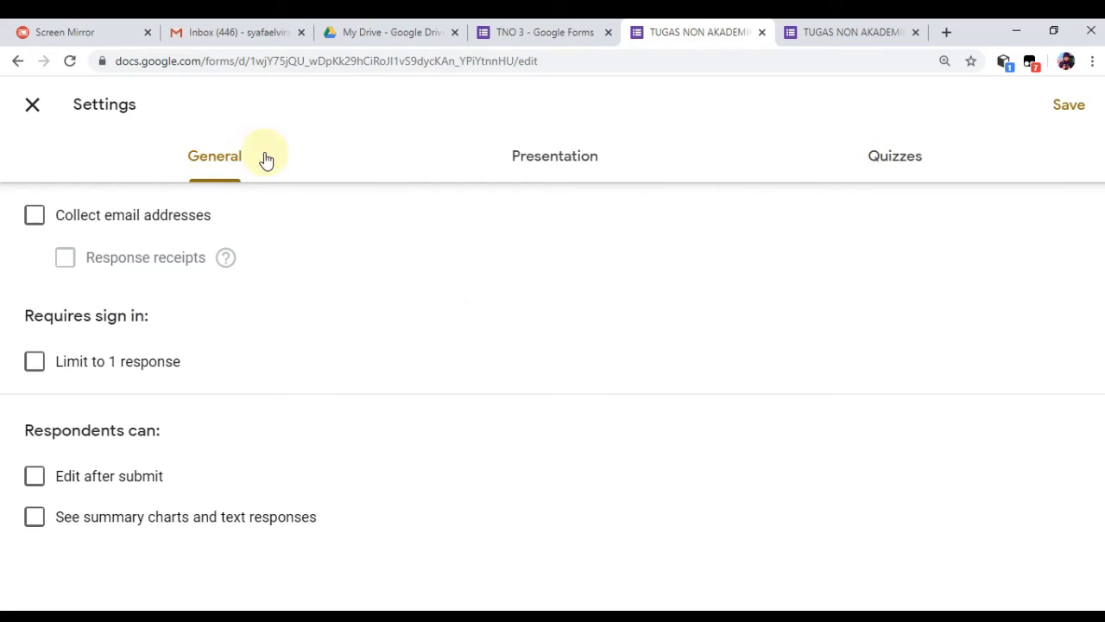
{"action": "left_click", "coordinate": [35, 105]}
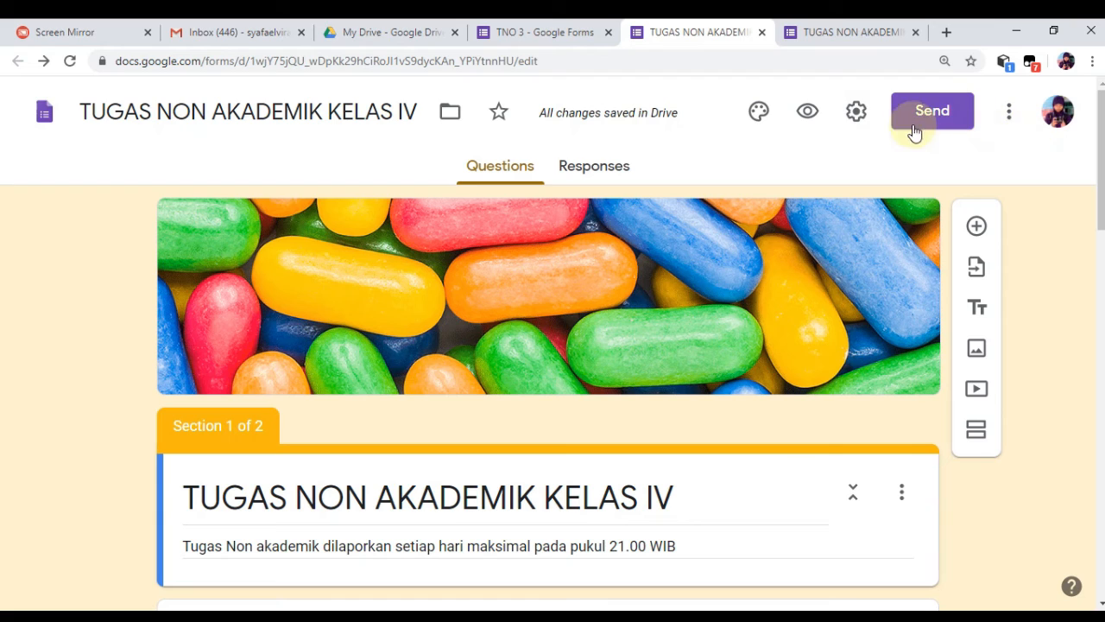
Step: Enter "Terimakasih atas kerjasamanya. Semoga jadi yang terbaik" as the confirmation message in the form's presentation settings
{"action": "left_click", "coordinate": [867, 119]}
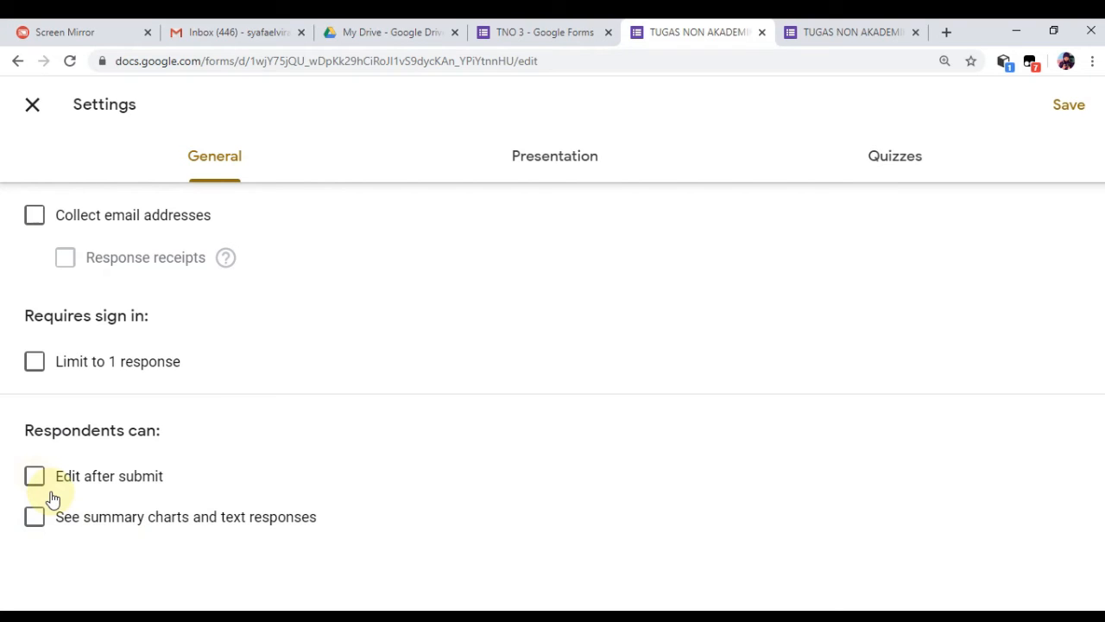
{"action": "left_click", "coordinate": [593, 158]}
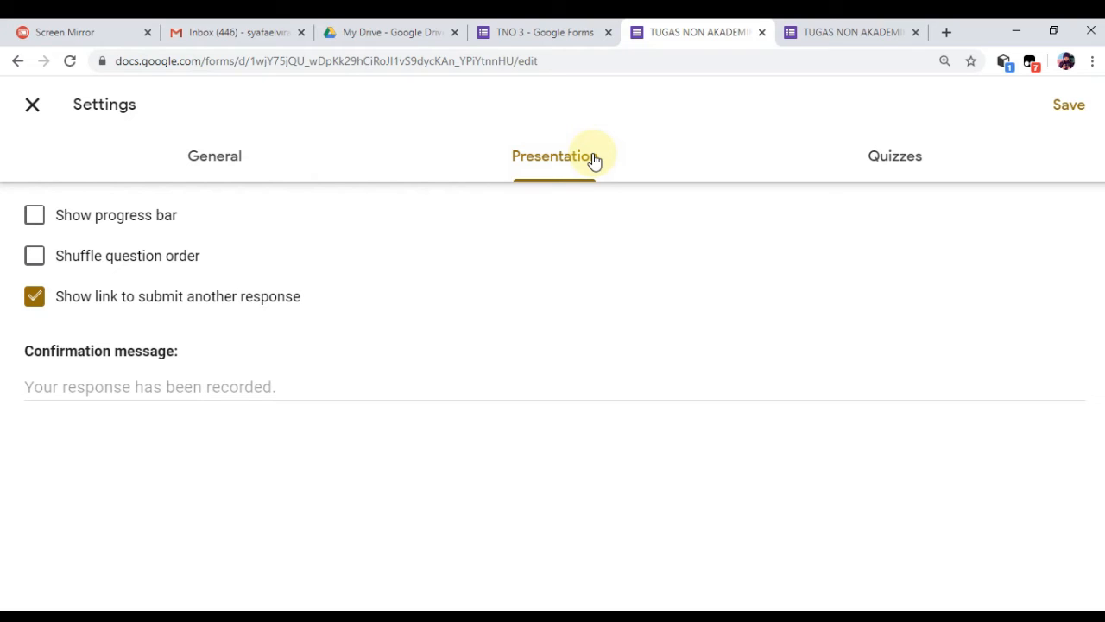
{"action": "left_click", "coordinate": [190, 387]}
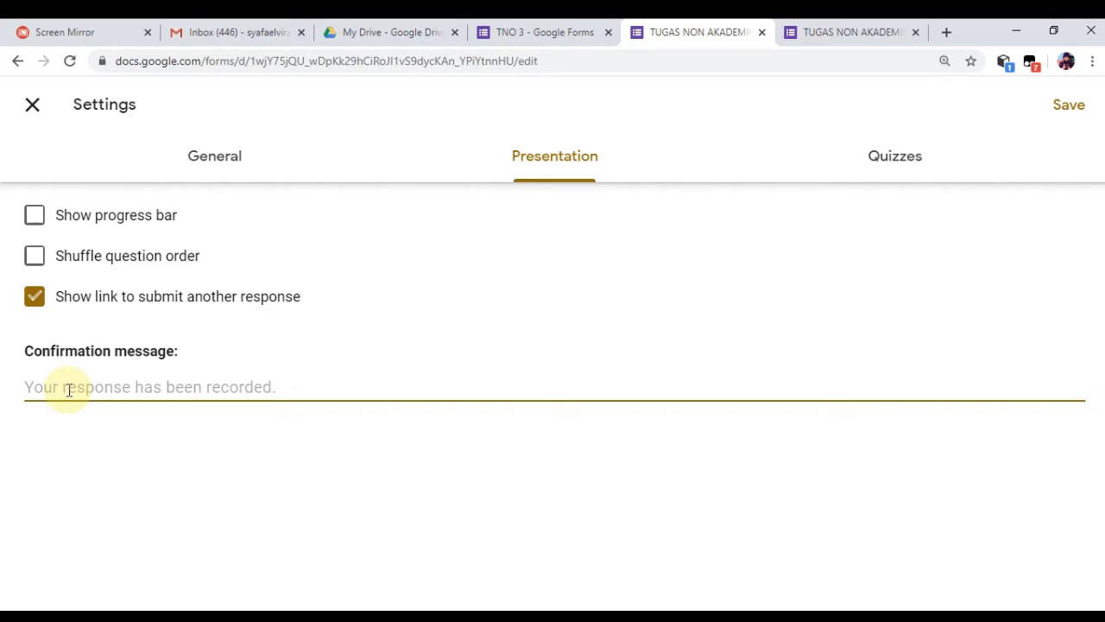
{"action": "type", "text": "Ter"}
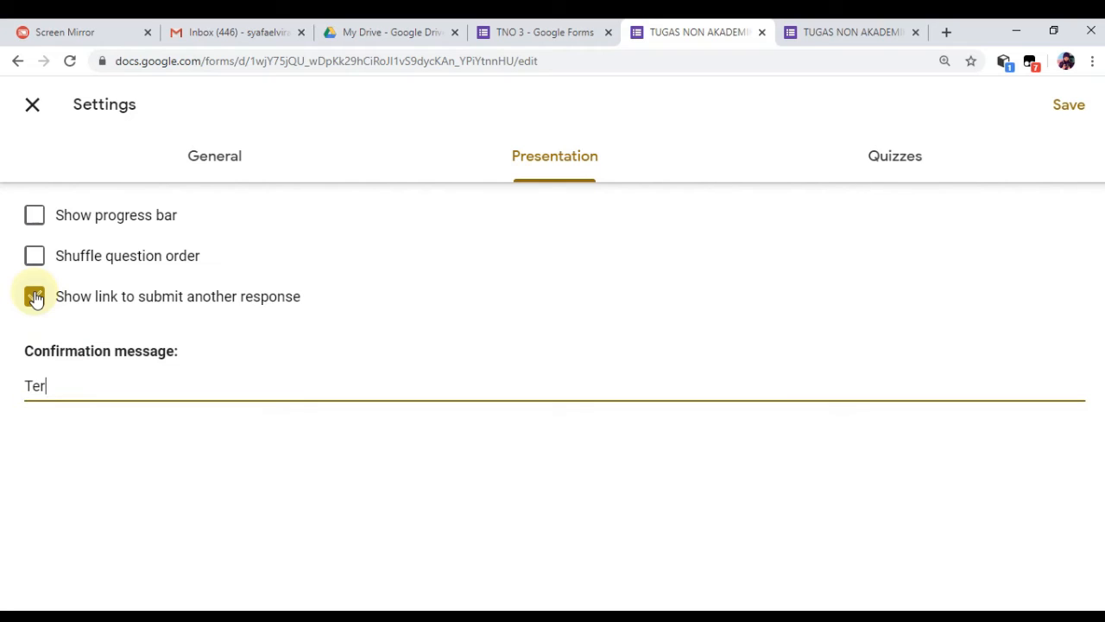
{"action": "type", "text": "i"}
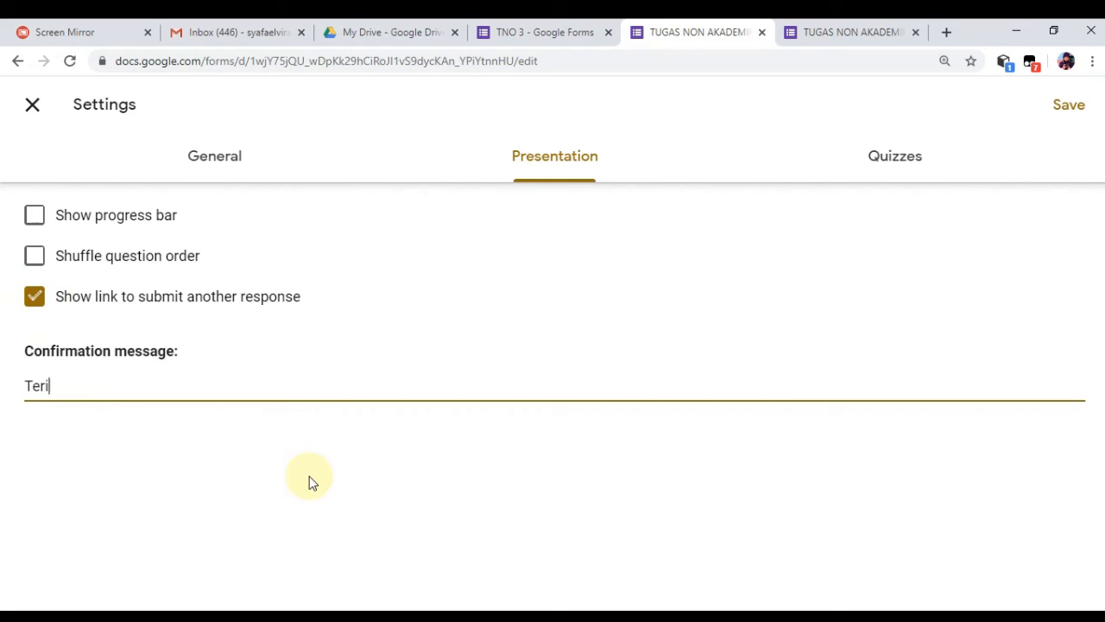
{"action": "type", "text": "makasih atas "}
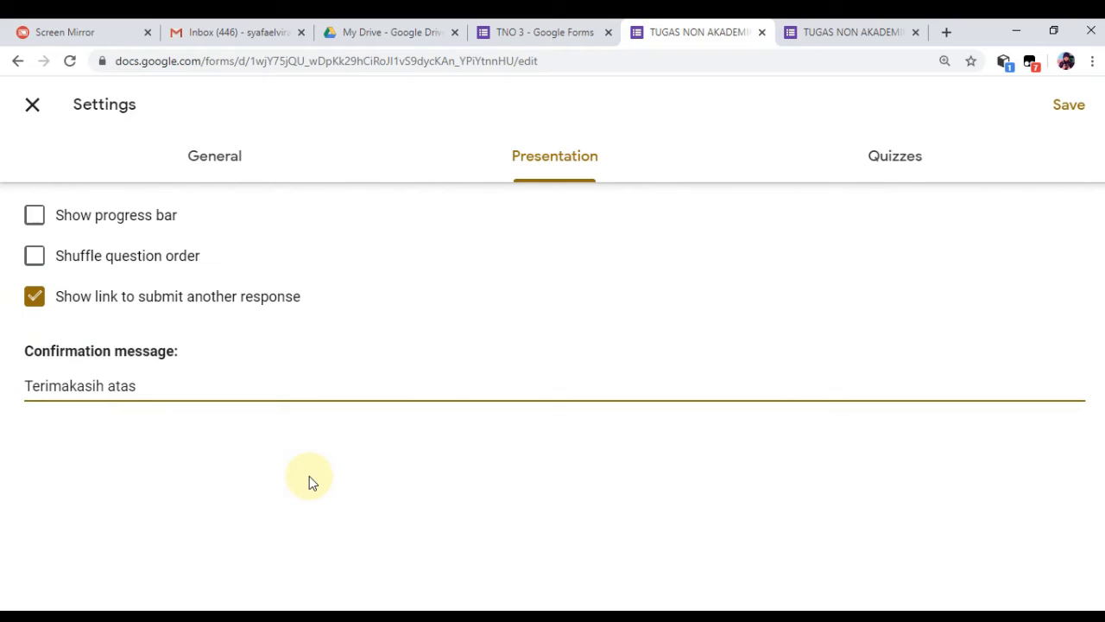
{"action": "type", "text": "kerjasamanya."}
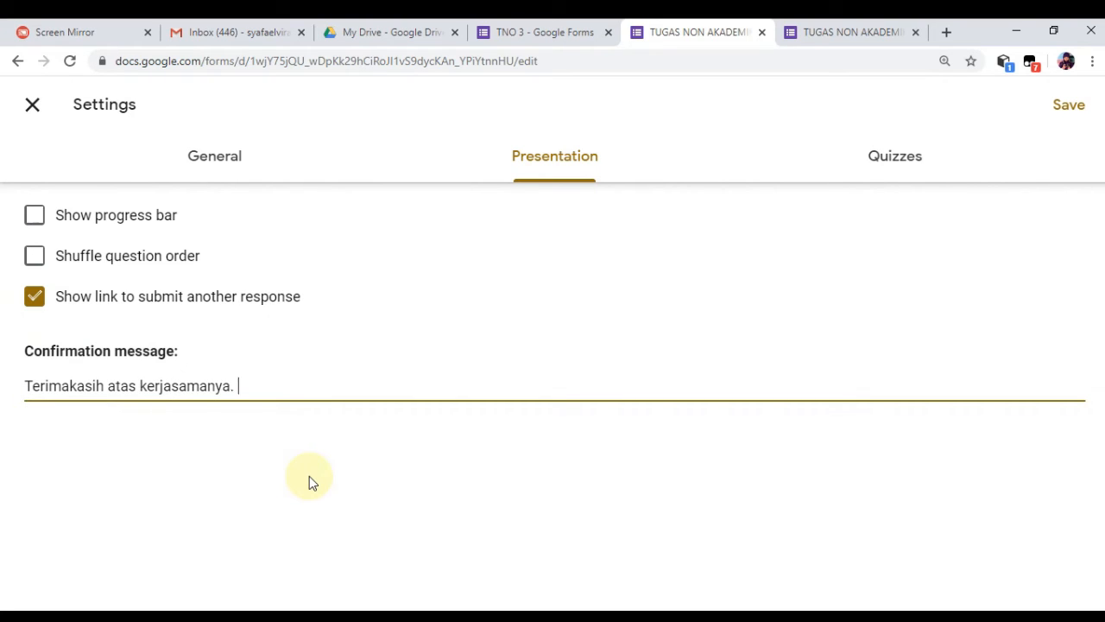
{"action": "type", "text": " Semoga jadi y"}
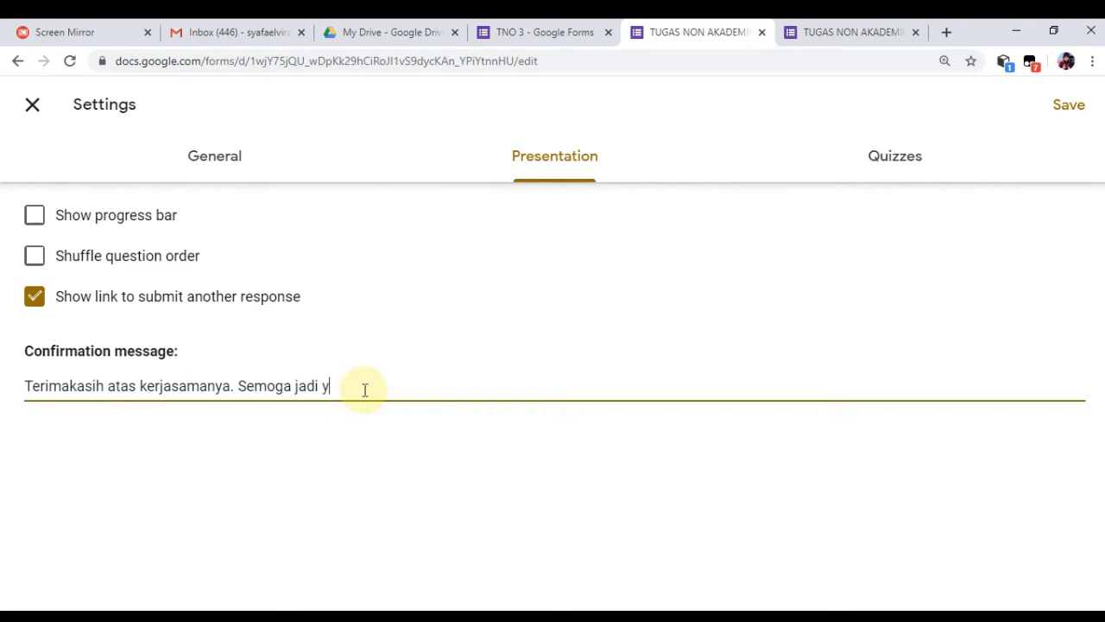
{"action": "type", "text": "ang terbaik"}
Step: Review the quiz options and save the form settings
{"action": "left_click", "coordinate": [879, 156]}
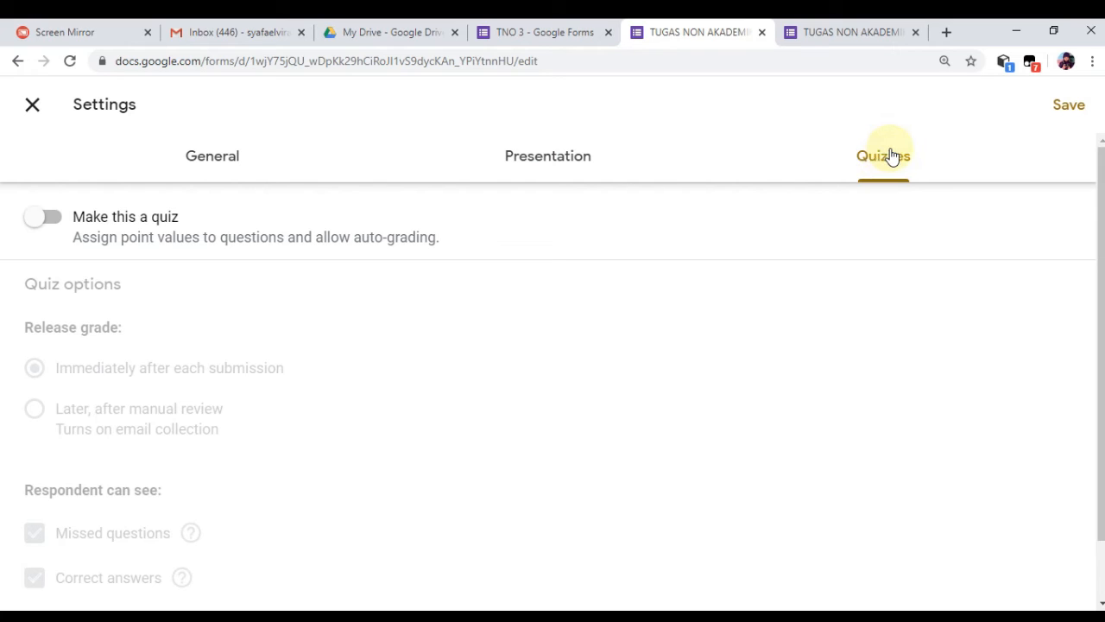
{"action": "scroll", "coordinate": [1080, 254], "scroll_direction": "down", "scroll_amount": 1}
{"action": "scroll", "coordinate": [1078, 207], "scroll_direction": "up", "scroll_amount": 1}
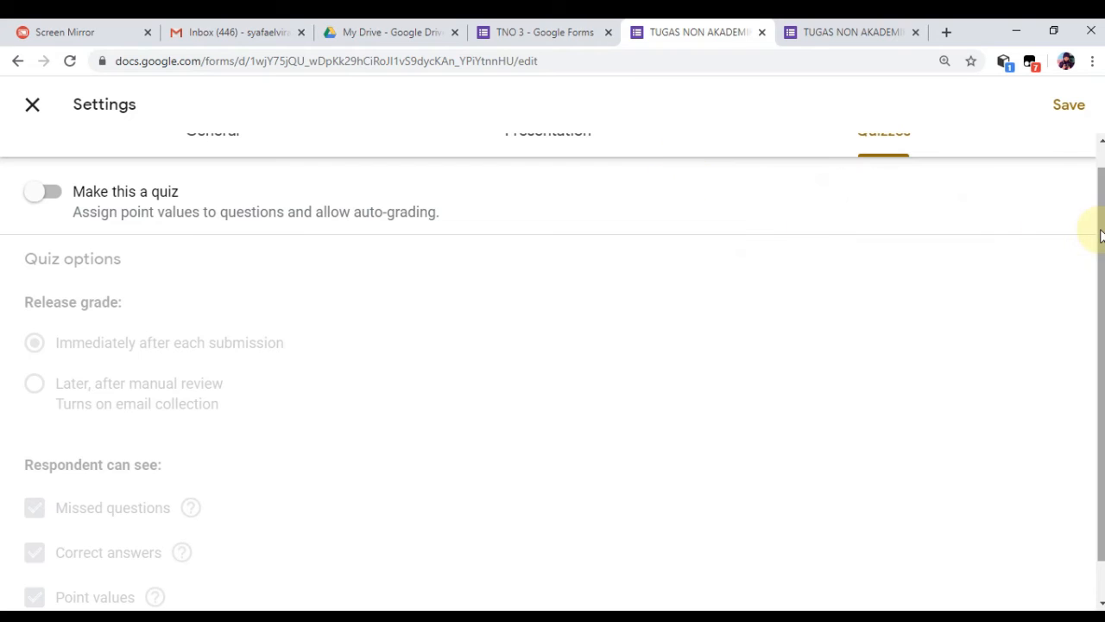
{"action": "scroll", "coordinate": [1100, 172], "scroll_direction": "up", "scroll_amount": 1}
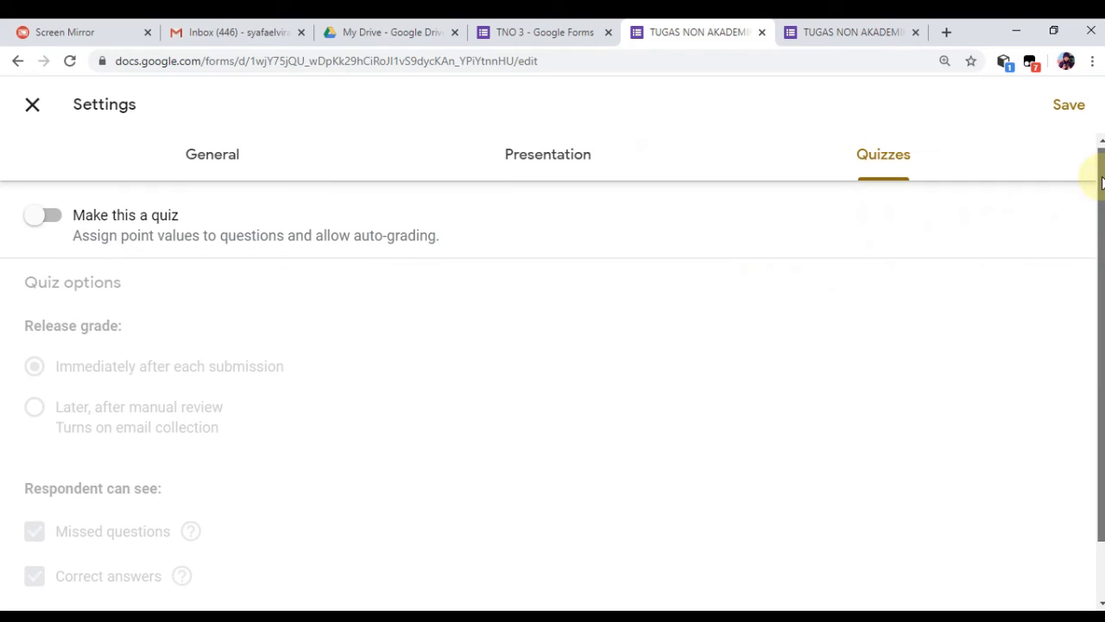
{"action": "left_click", "coordinate": [1051, 107]}
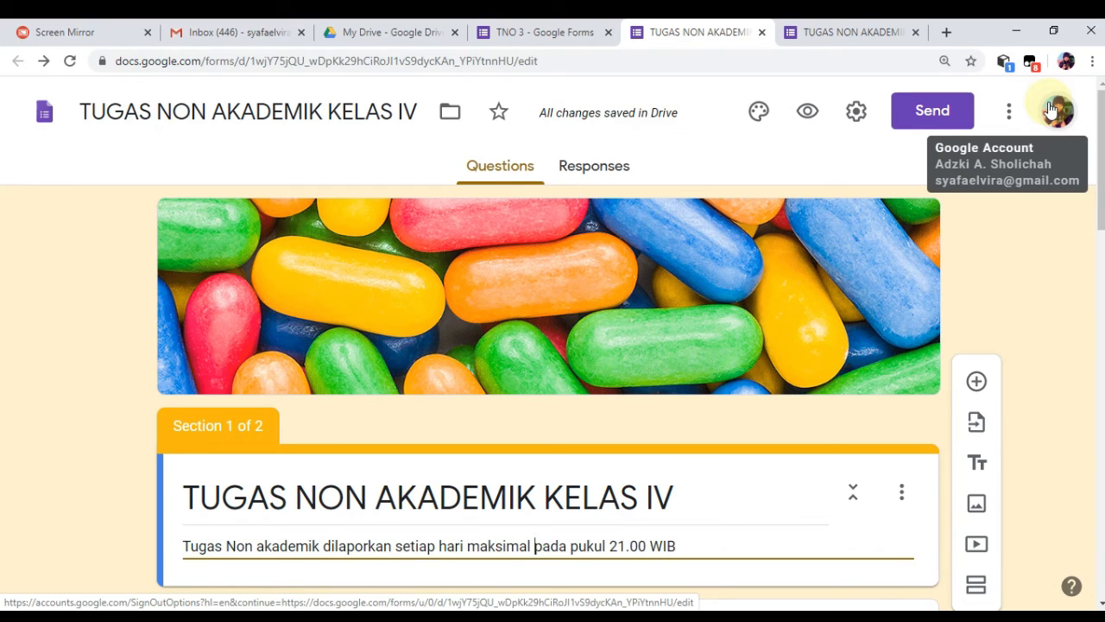
{"action": "left_click", "coordinate": [1004, 105]}
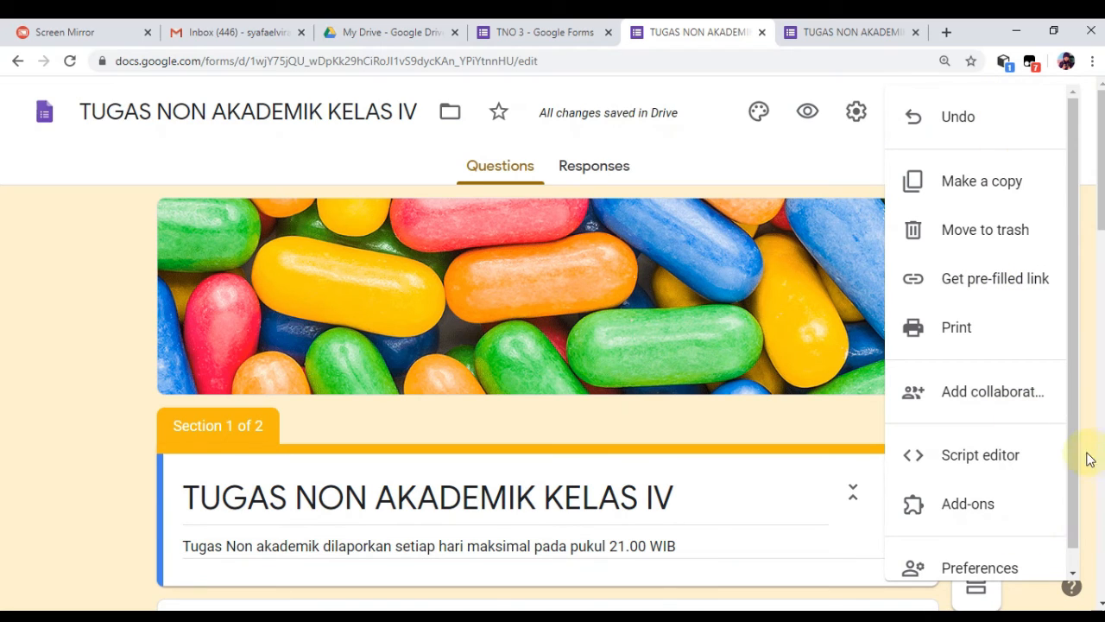
{"action": "left_click_drag", "start_coordinate": [1070, 454], "coordinate": [1061, 371]}
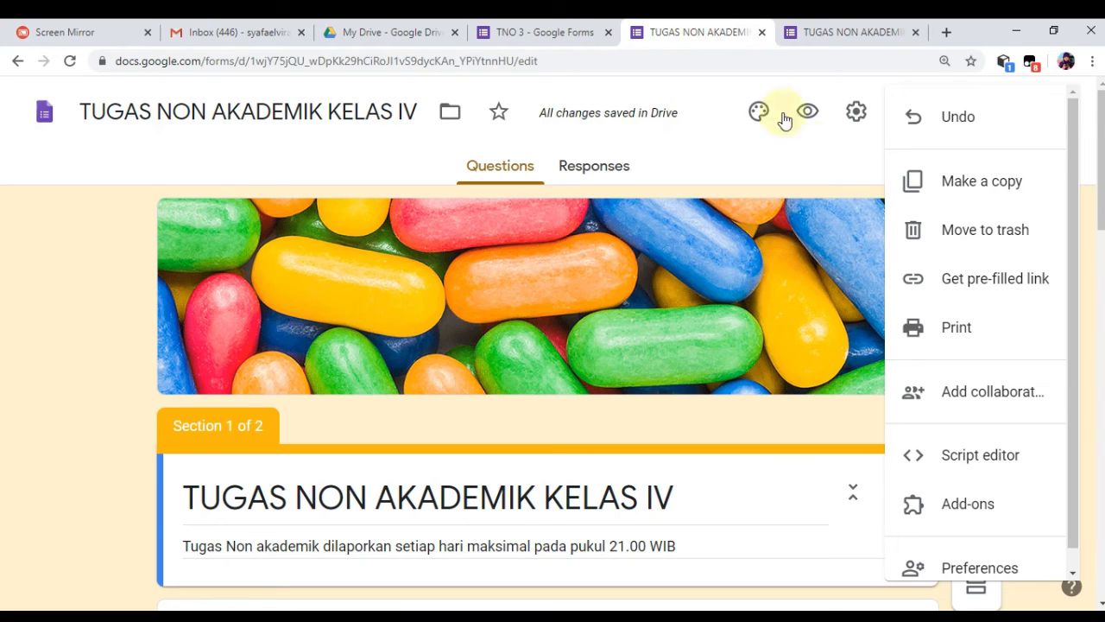
{"action": "left_click", "coordinate": [832, 168]}
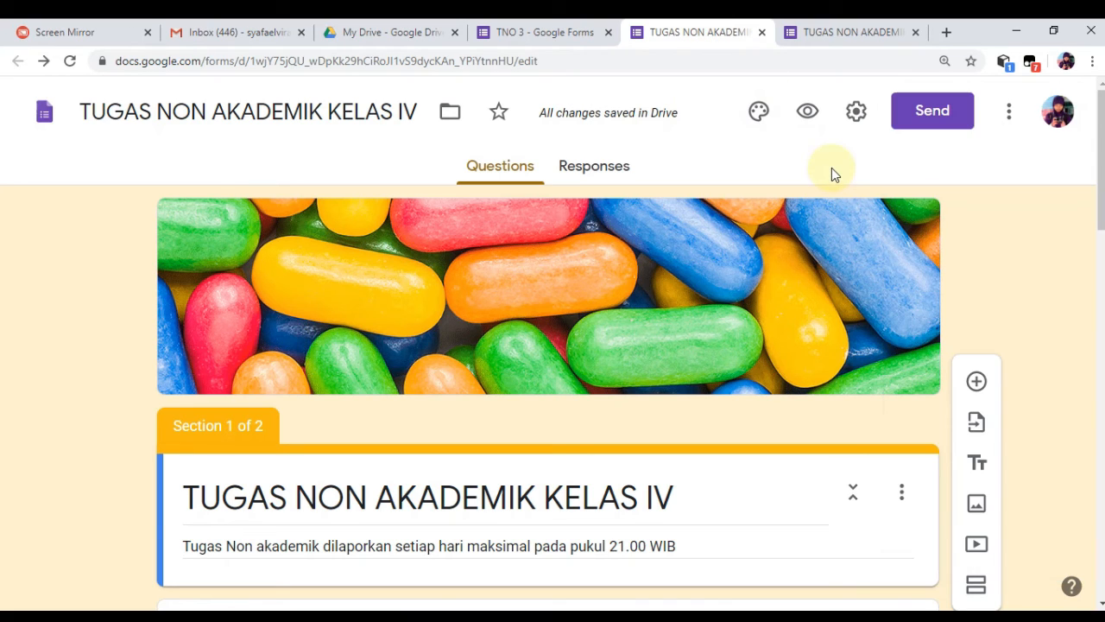
Step: Look over the form's additional options and close the old form preview
{"action": "left_click", "coordinate": [1008, 121]}
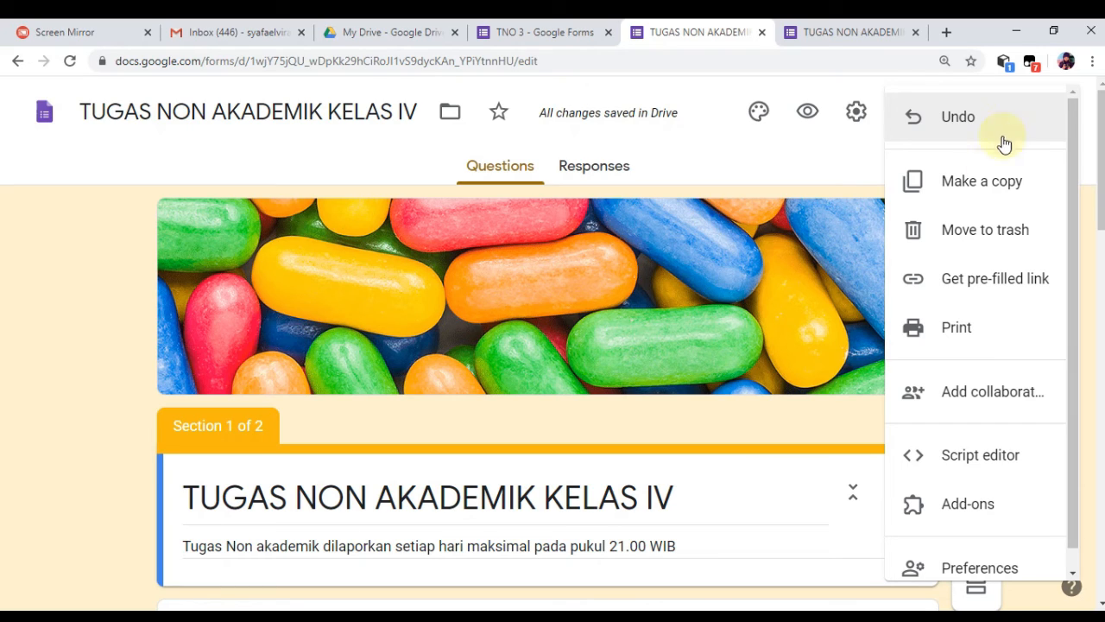
{"action": "left_click", "coordinate": [978, 288]}
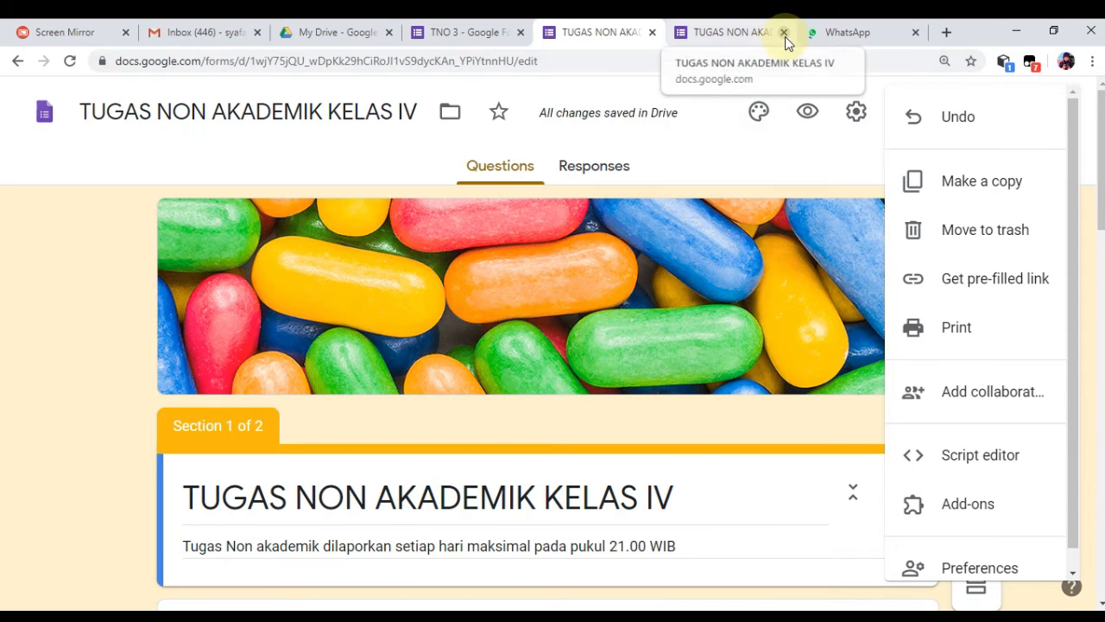
{"action": "left_click", "coordinate": [785, 34]}
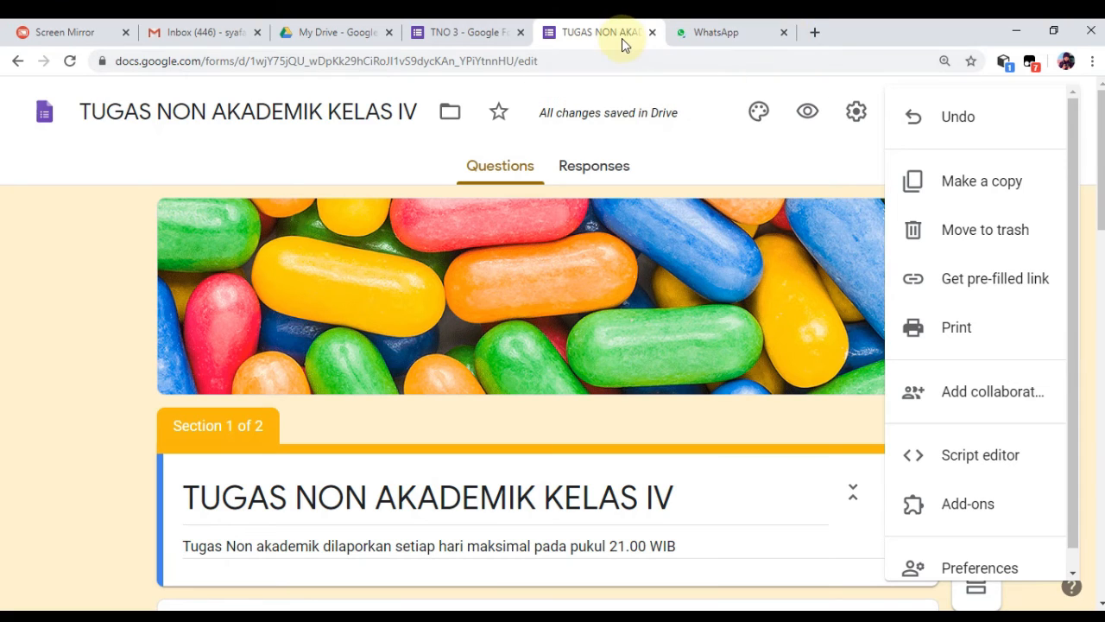
{"action": "left_click", "coordinate": [755, 171]}
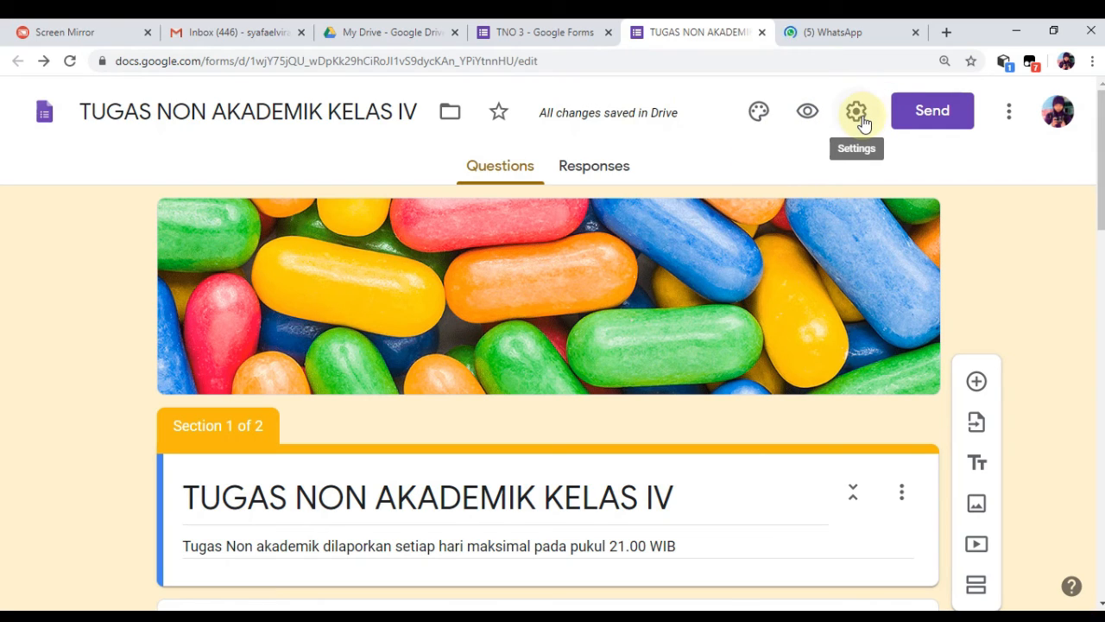
Step: Preview the form and copy its public viewform link
{"action": "left_click", "coordinate": [803, 108]}
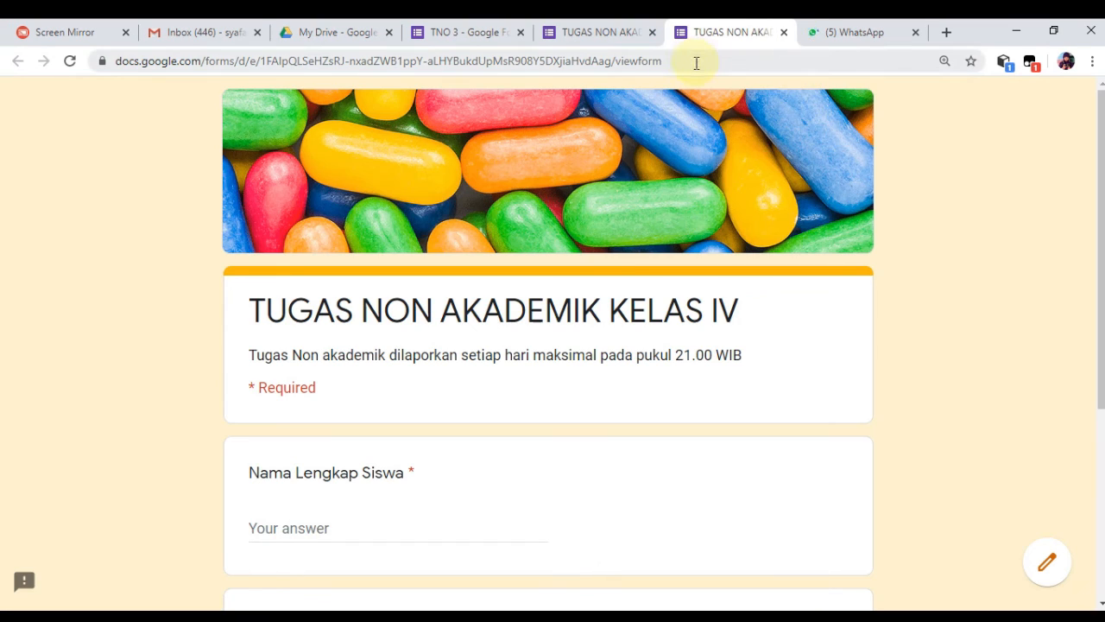
{"action": "left_click", "coordinate": [697, 62]}
{"action": "key", "text": "ctrl+c"}
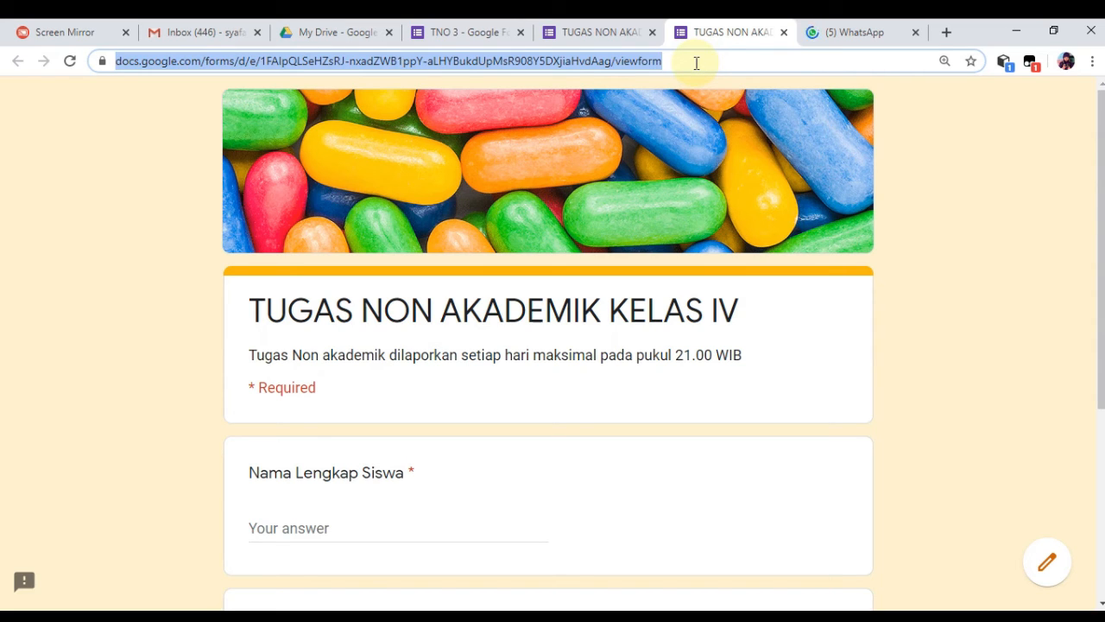
Step: Switch to WhatsApp Web and paste the form link as a message draft in the Bina Amal group chat
{"action": "left_click", "coordinate": [854, 28]}
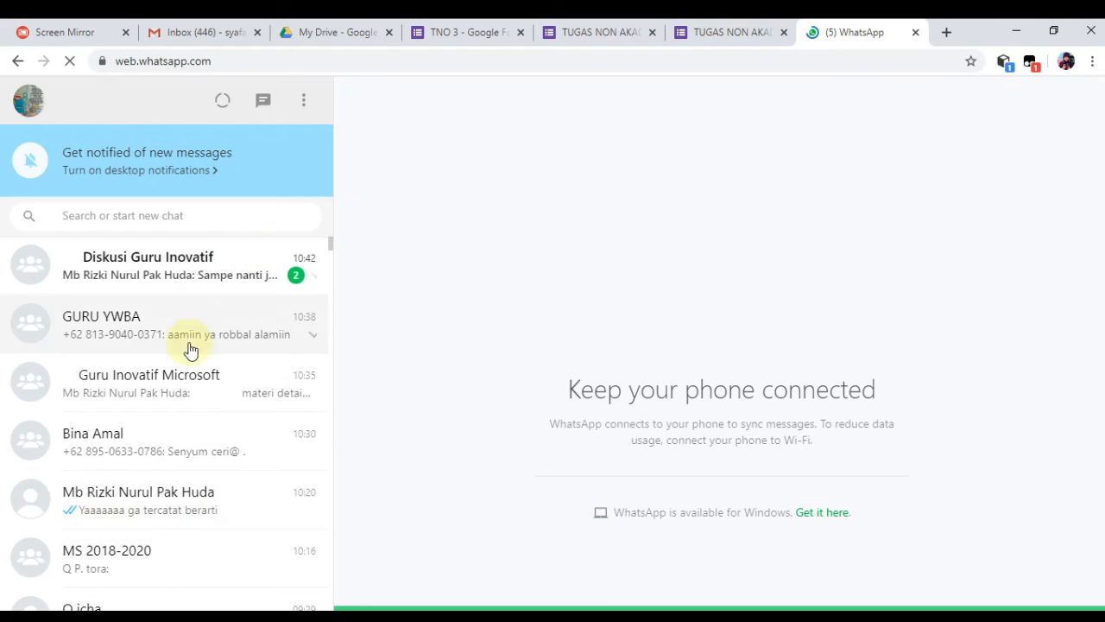
{"action": "left_click", "coordinate": [121, 458]}
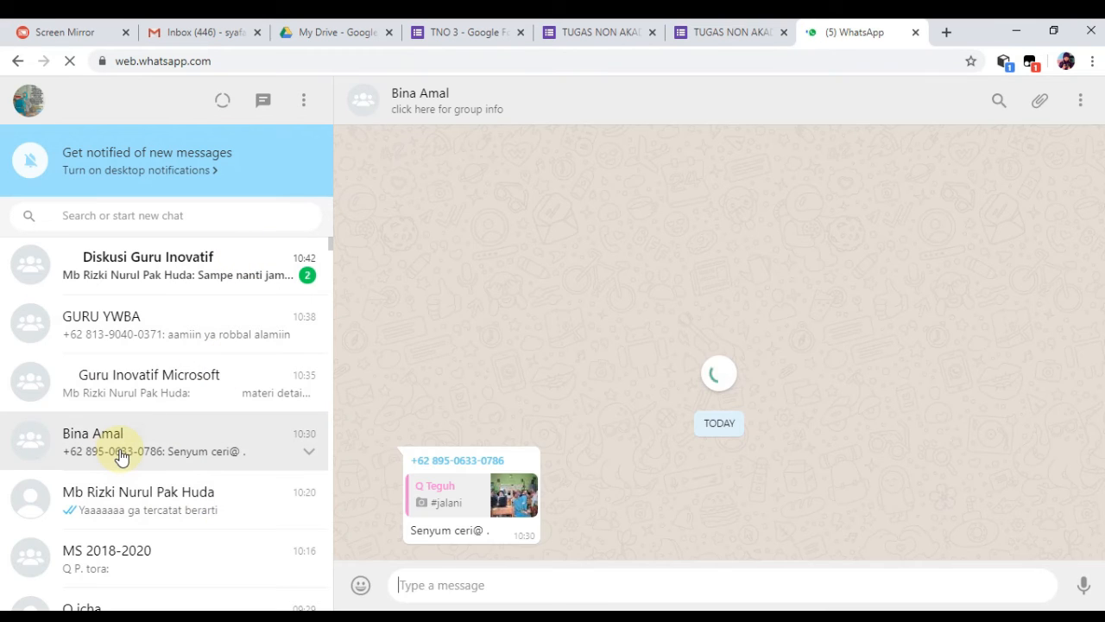
{"action": "left_click", "coordinate": [486, 585]}
{"action": "key", "text": "ctrl+v"}
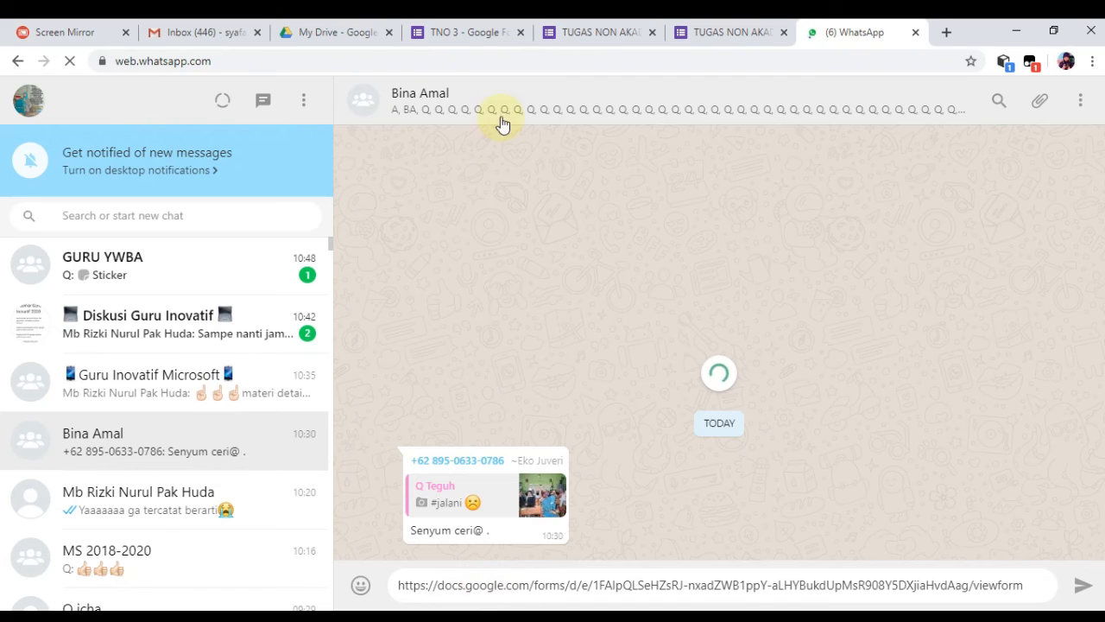
Step: Look over the form editor's additional options, the preview's link and the link drafted in WhatsApp
{"action": "left_click", "coordinate": [607, 28]}
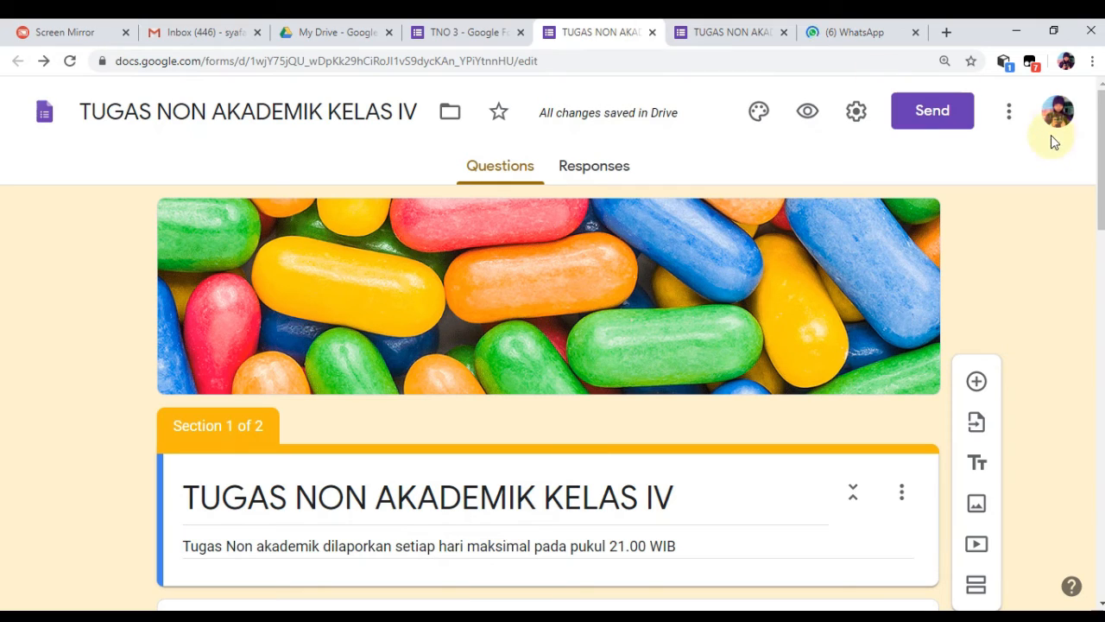
{"action": "left_click", "coordinate": [1007, 114]}
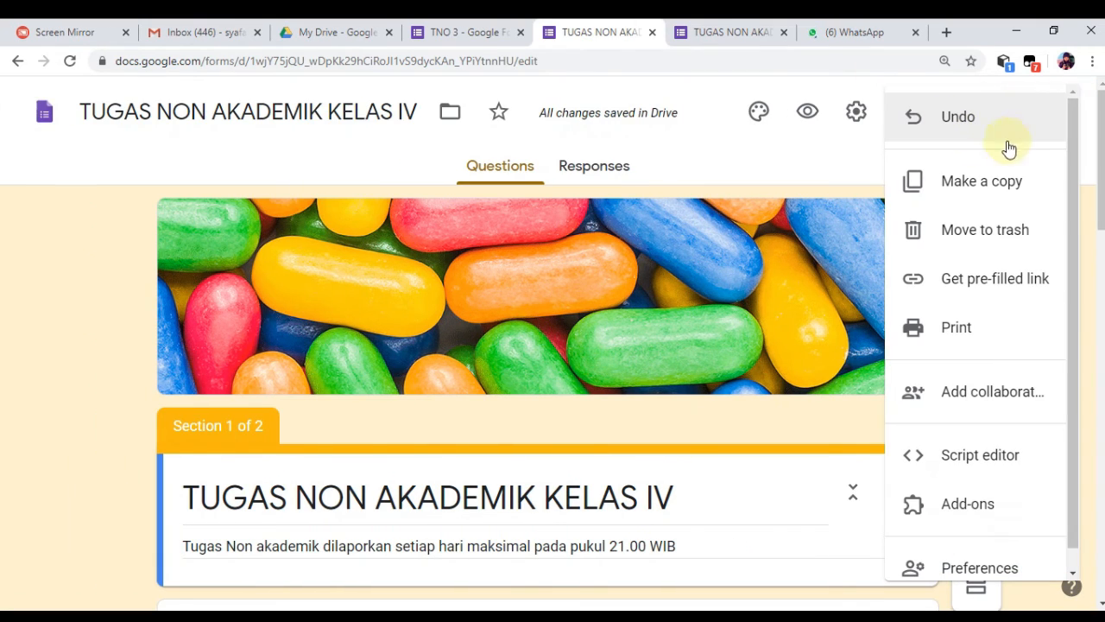
{"action": "left_click", "coordinate": [767, 171]}
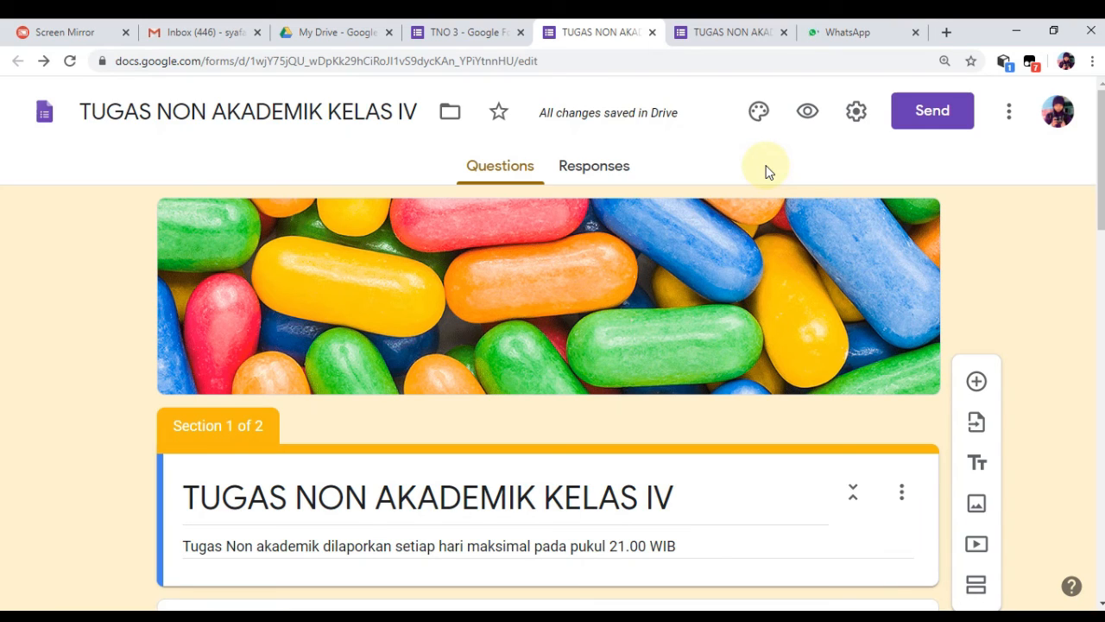
{"action": "left_click", "coordinate": [697, 26]}
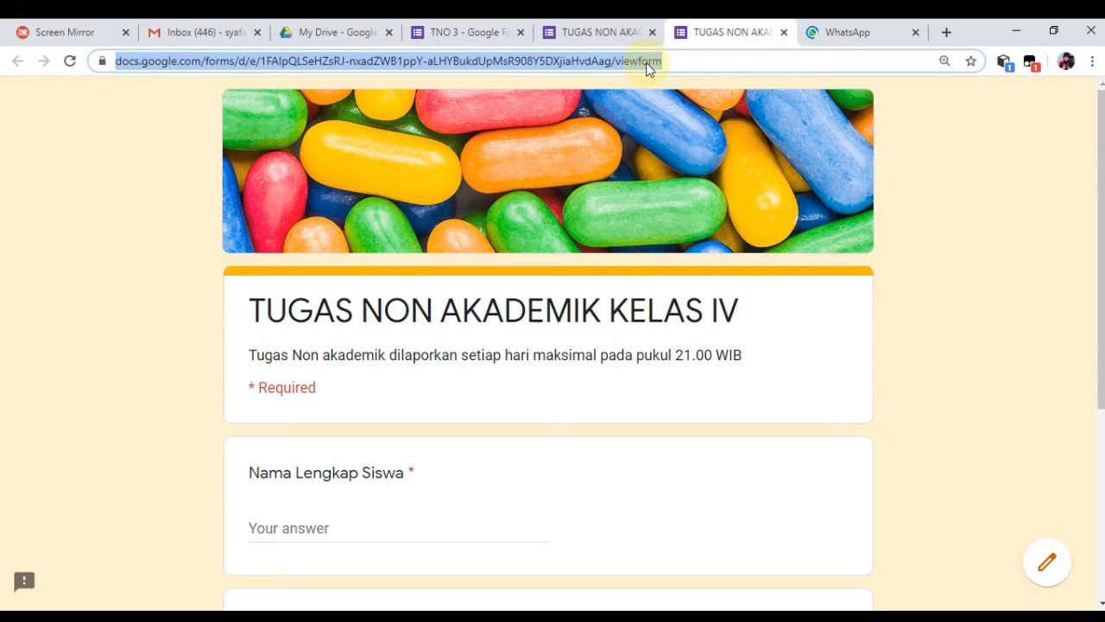
{"action": "left_click", "coordinate": [842, 30]}
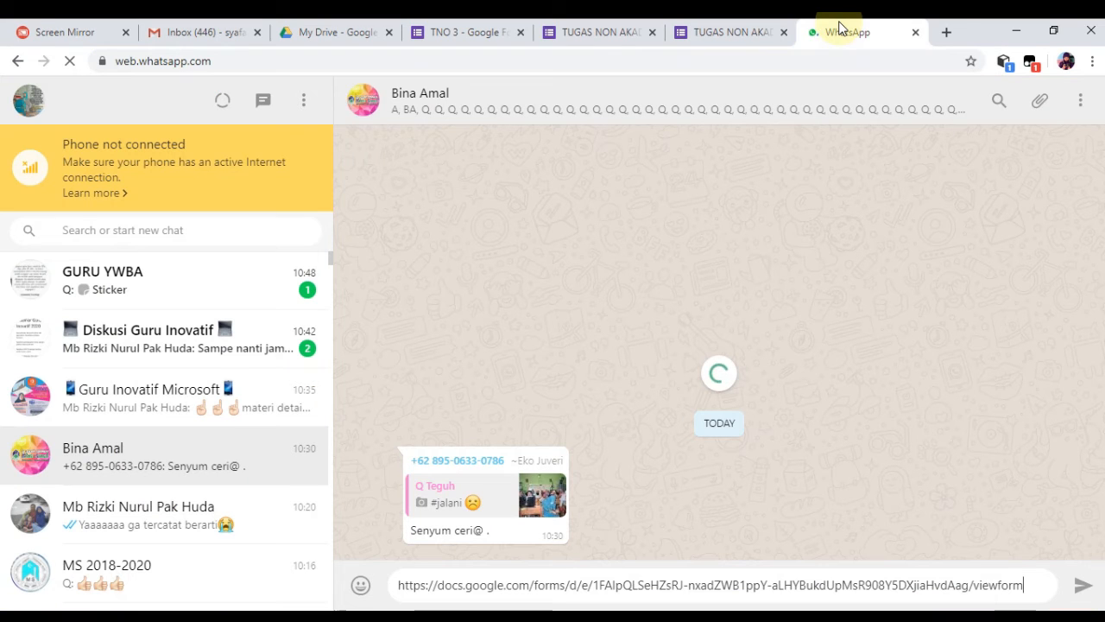
Step: Search the web for "google memendekkan link" and look through the results
{"action": "left_click", "coordinate": [947, 32]}
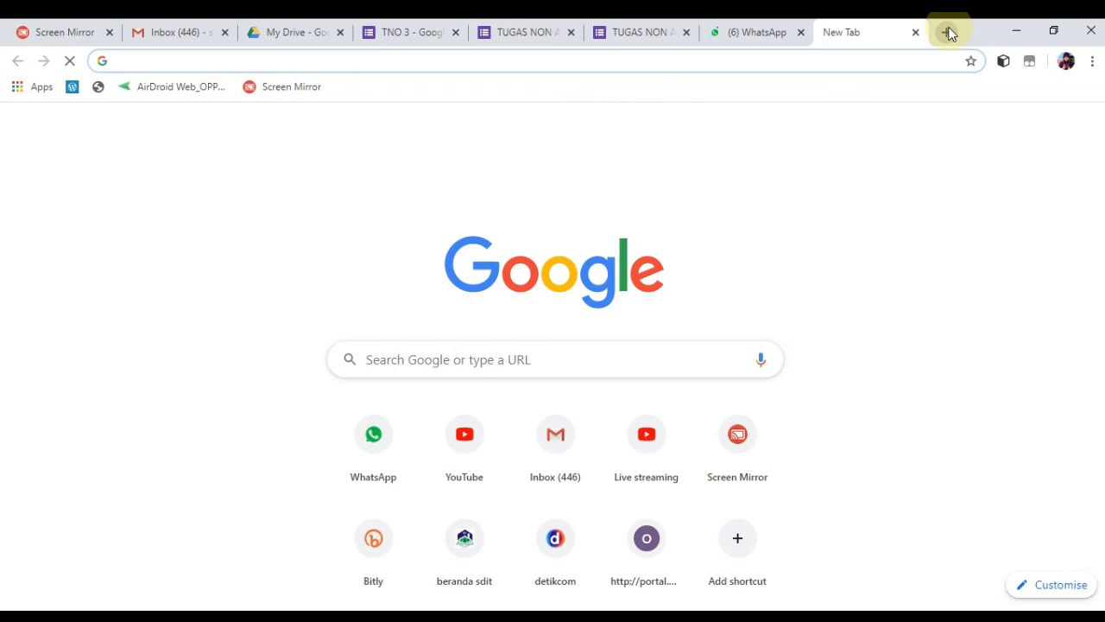
{"action": "type", "text": "gg"}
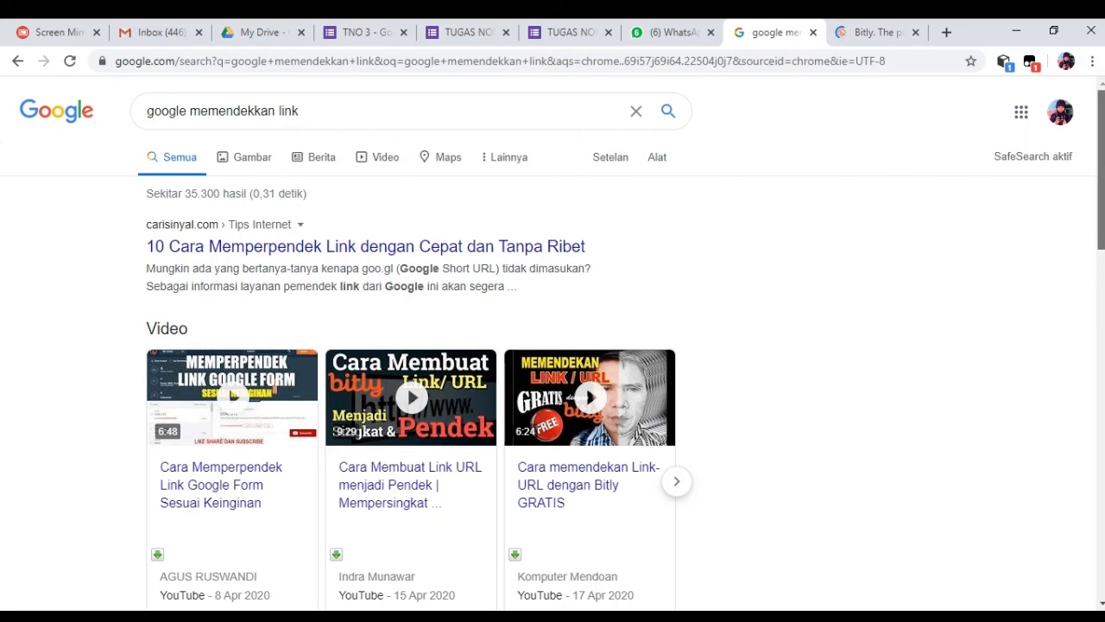
{"action": "scroll", "coordinate": [552, 346], "scroll_direction": "down", "scroll_amount": 4}
{"action": "scroll", "coordinate": [552, 345], "scroll_direction": "down", "scroll_amount": 2}
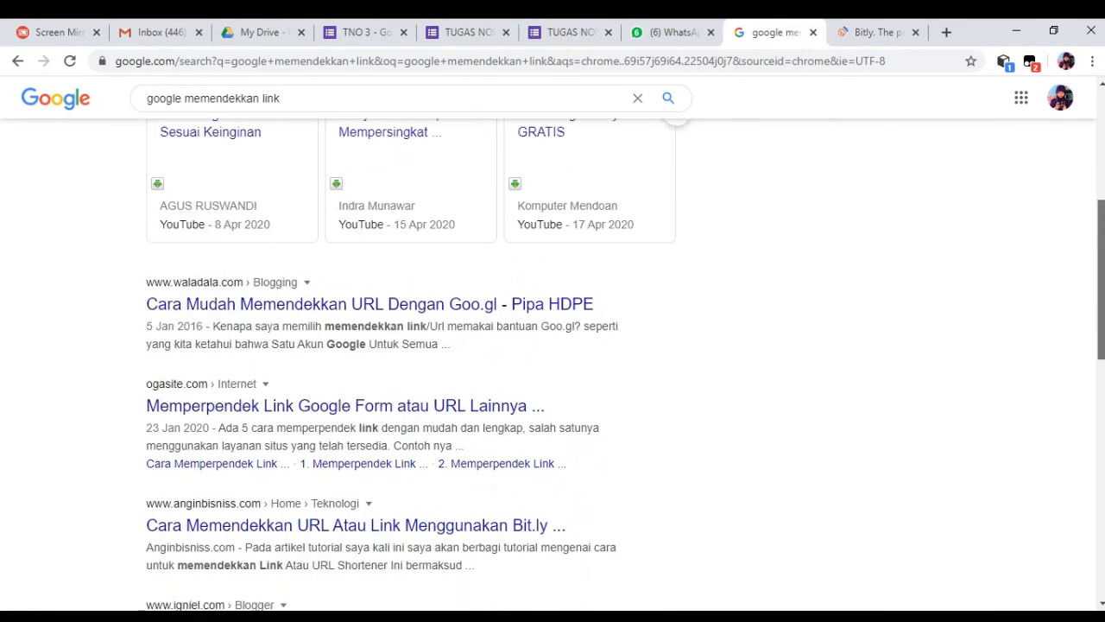
{"action": "left_click_drag", "start_coordinate": [1102, 285], "coordinate": [1099, 167]}
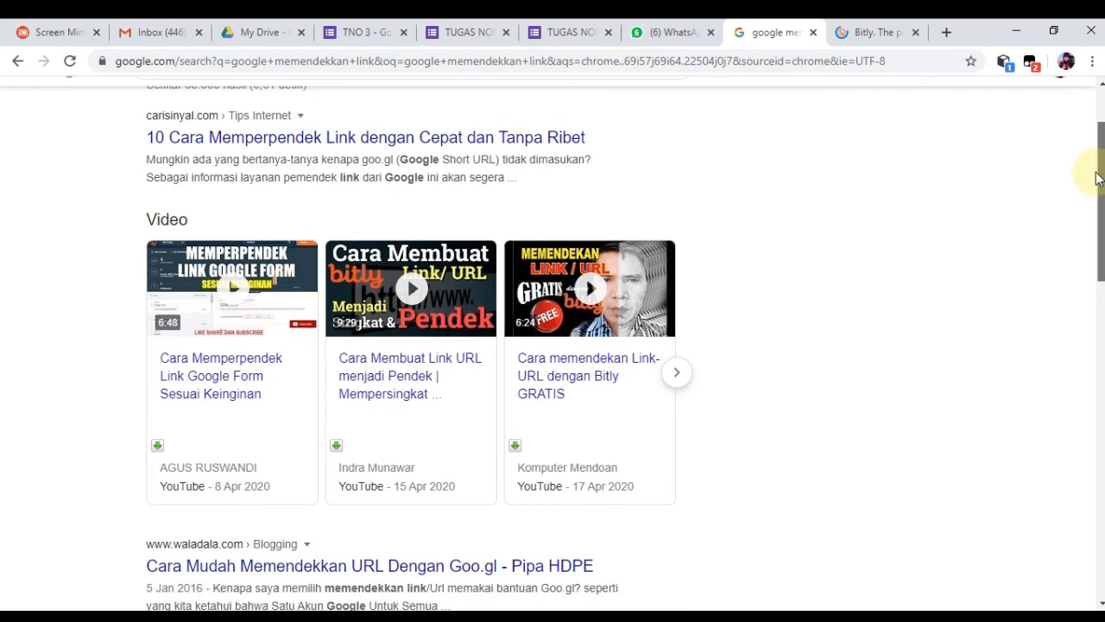
Step: Open the search result about shortening URLs with Goo.gl and look over the existing links in Bitly
{"action": "left_click", "coordinate": [353, 565]}
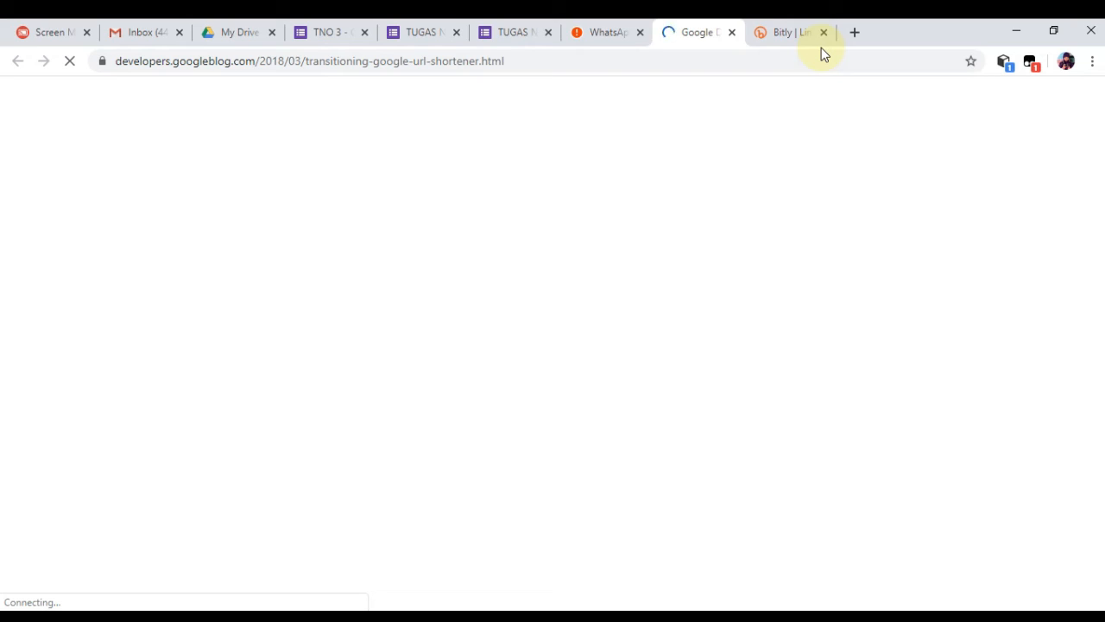
{"action": "left_click", "coordinate": [804, 35]}
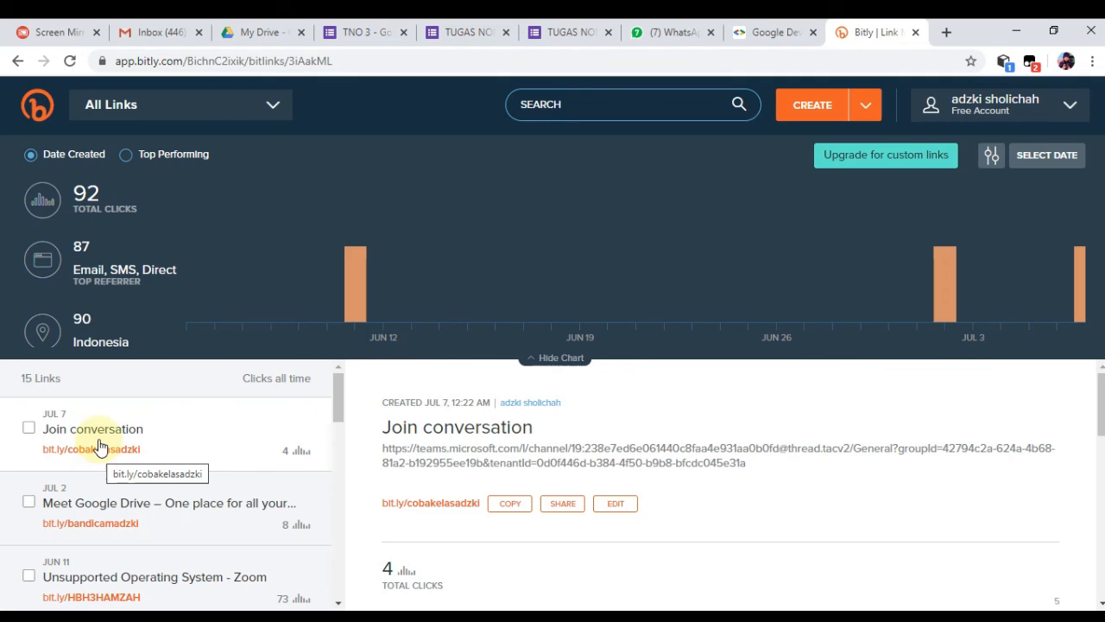
{"action": "left_click", "coordinate": [757, 26]}
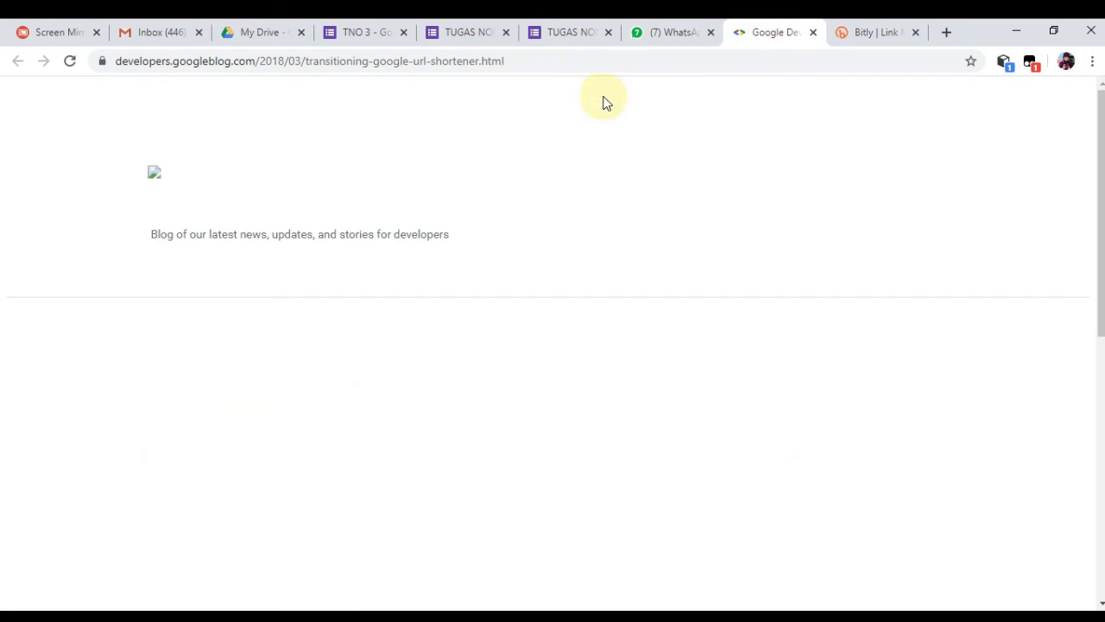
Step: Open the gg.gg URL shortener website
{"action": "left_click", "coordinate": [550, 56]}
{"action": "type", "text": "g"}
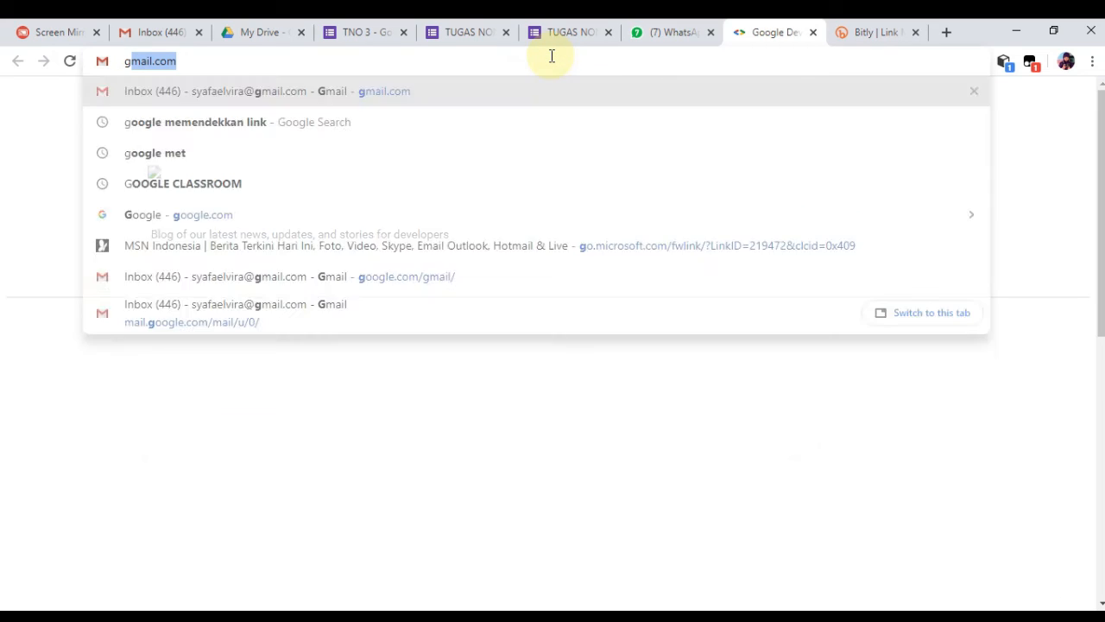
{"action": "type", "text": "g.gg"}
{"action": "key", "text": "Return"}
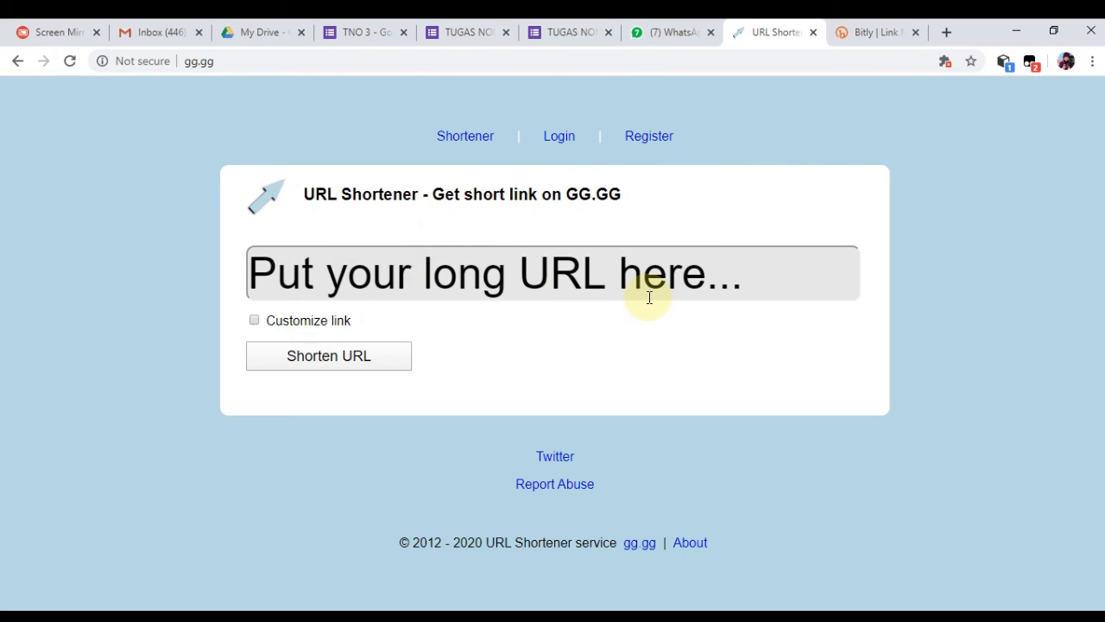
Step: Paste the form's link into the gg.gg shortener and shorten it without entering a custom ending
{"action": "left_click", "coordinate": [585, 286]}
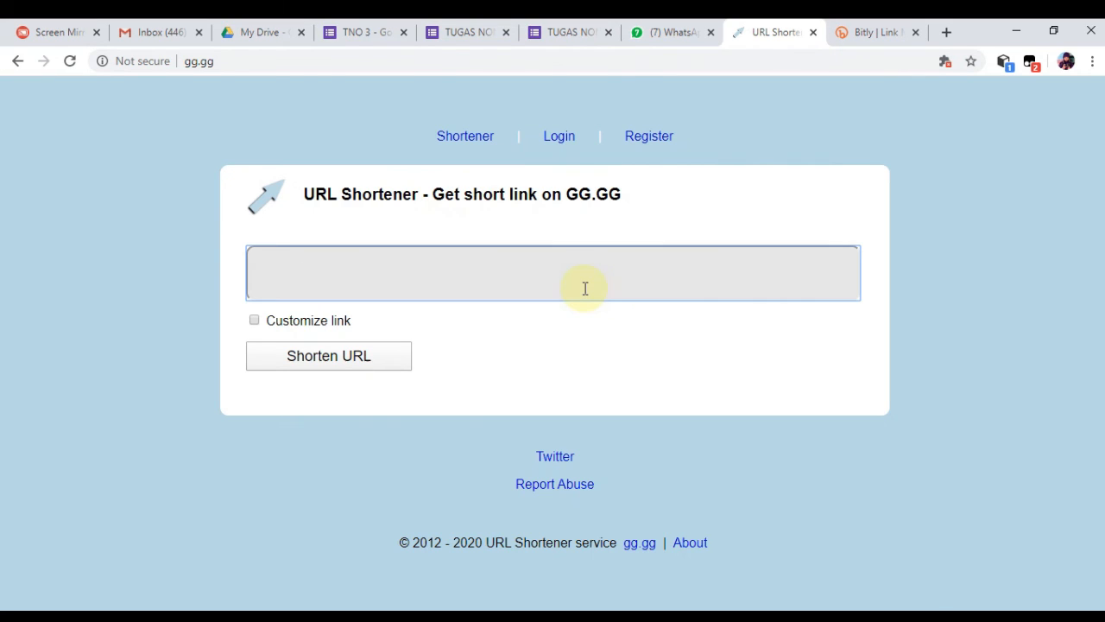
{"action": "key", "text": "ctrl+v"}
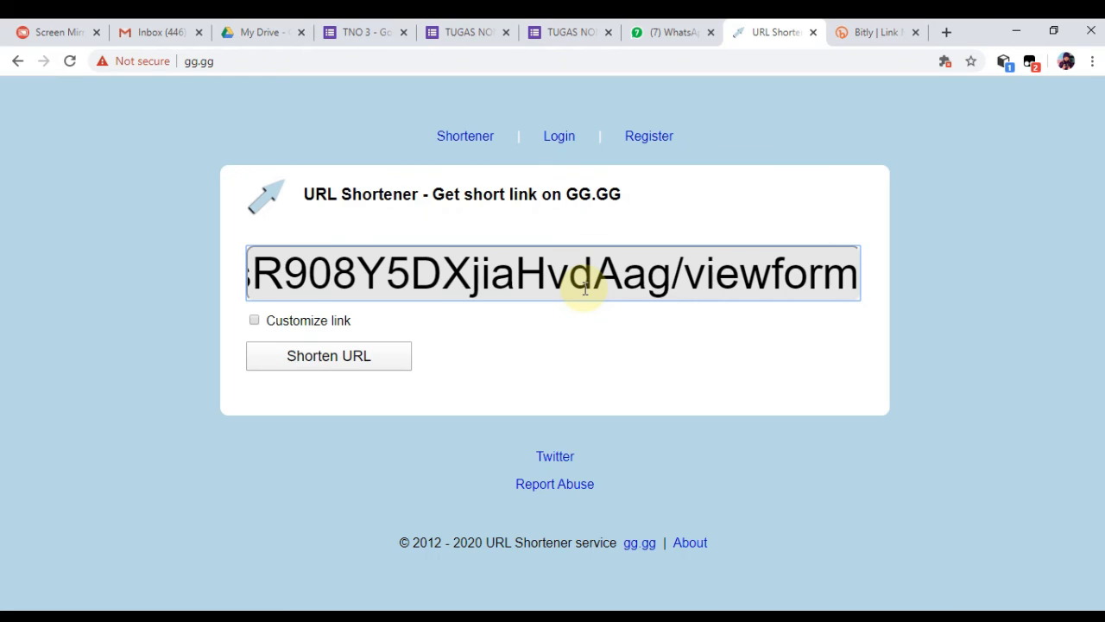
{"action": "left_click", "coordinate": [300, 331]}
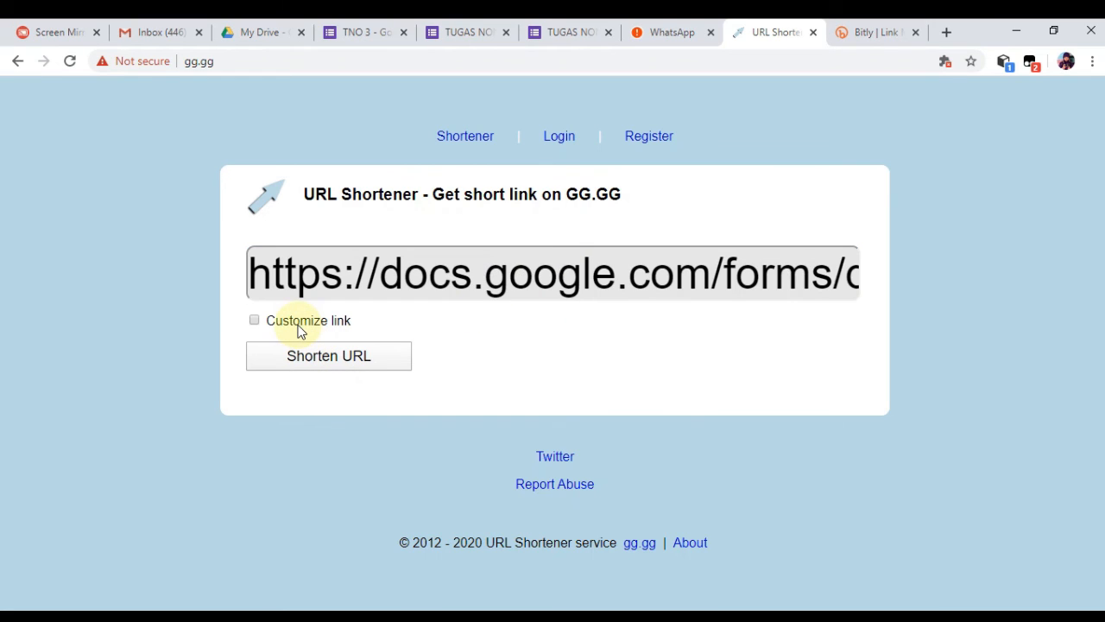
{"action": "left_click", "coordinate": [254, 321]}
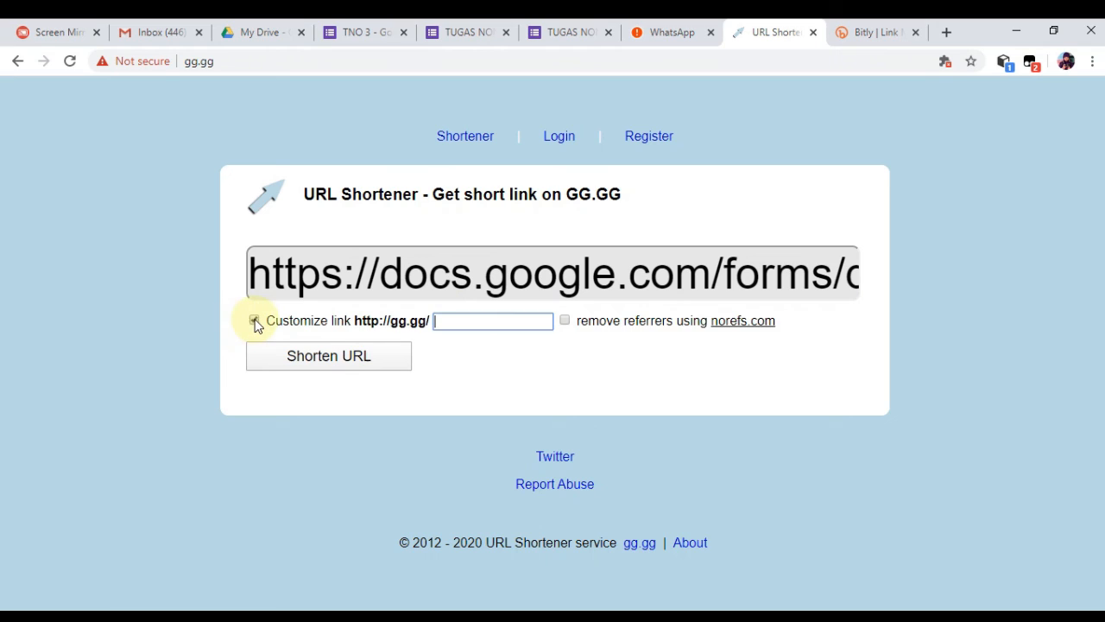
{"action": "left_click", "coordinate": [363, 349]}
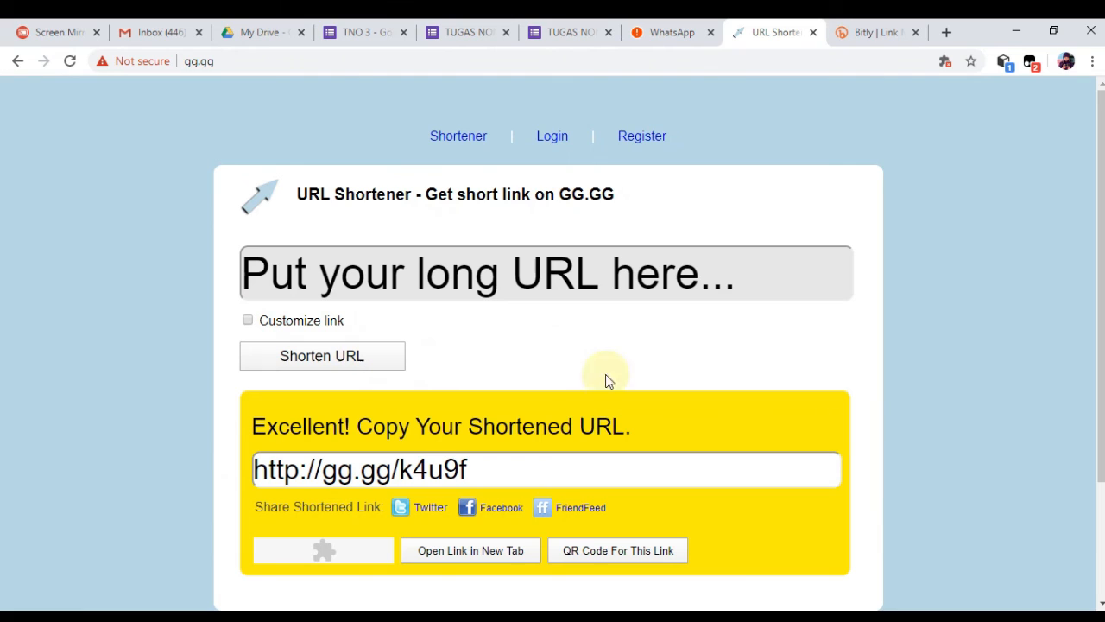
{"action": "scroll", "coordinate": [1097, 324], "scroll_direction": "down", "scroll_amount": 2}
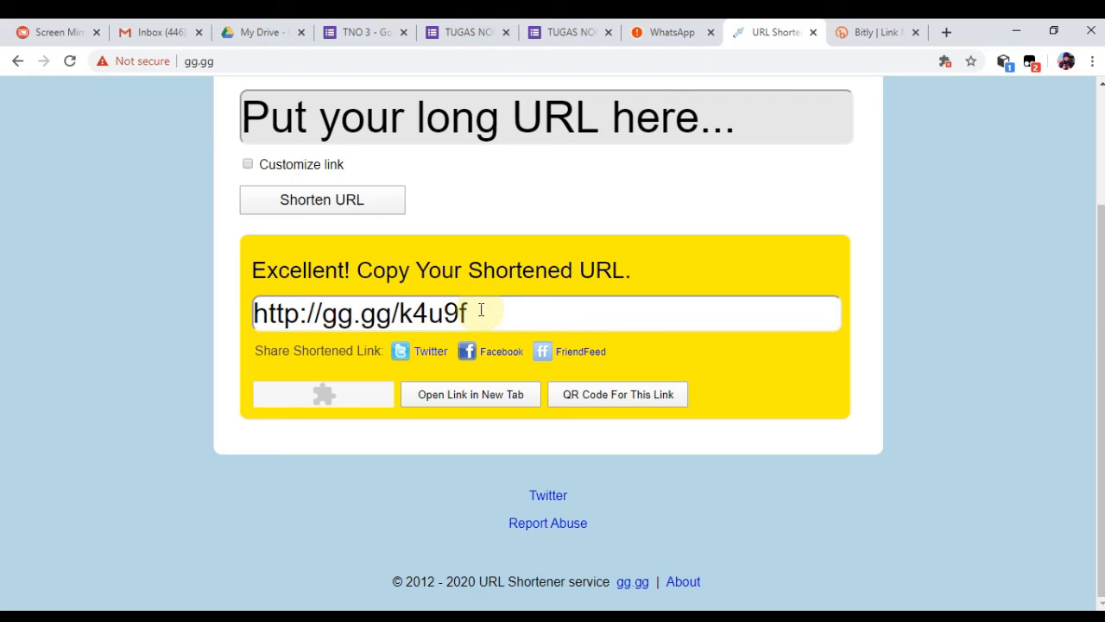
{"action": "left_click", "coordinate": [481, 310]}
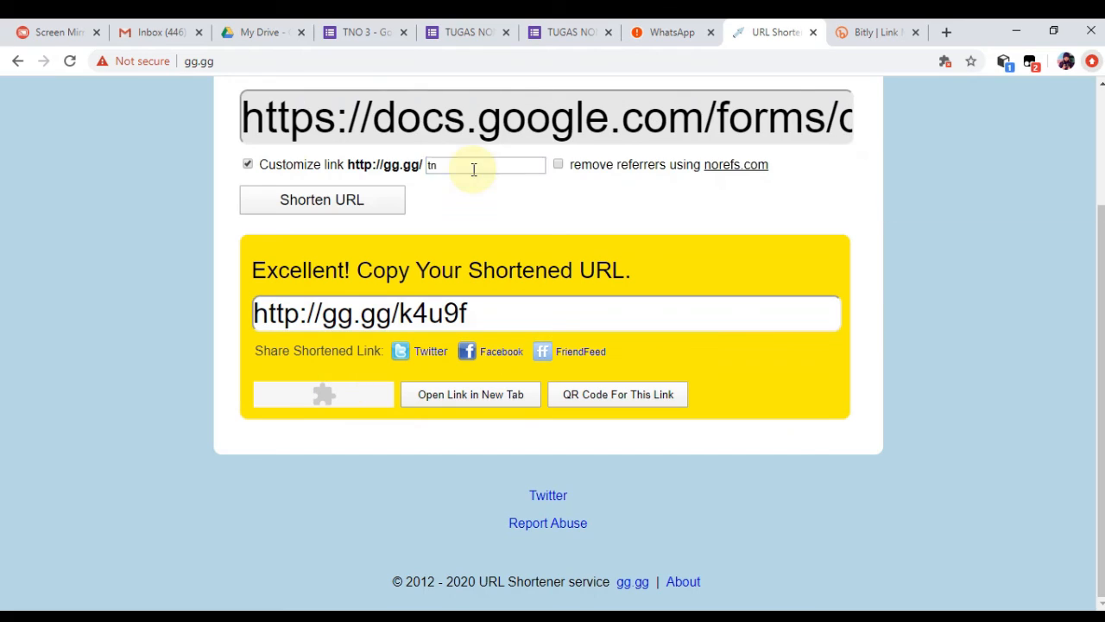
Step: Shorten the form's link again with the custom ending "tnoselasa7"
{"action": "type", "text": "o"}
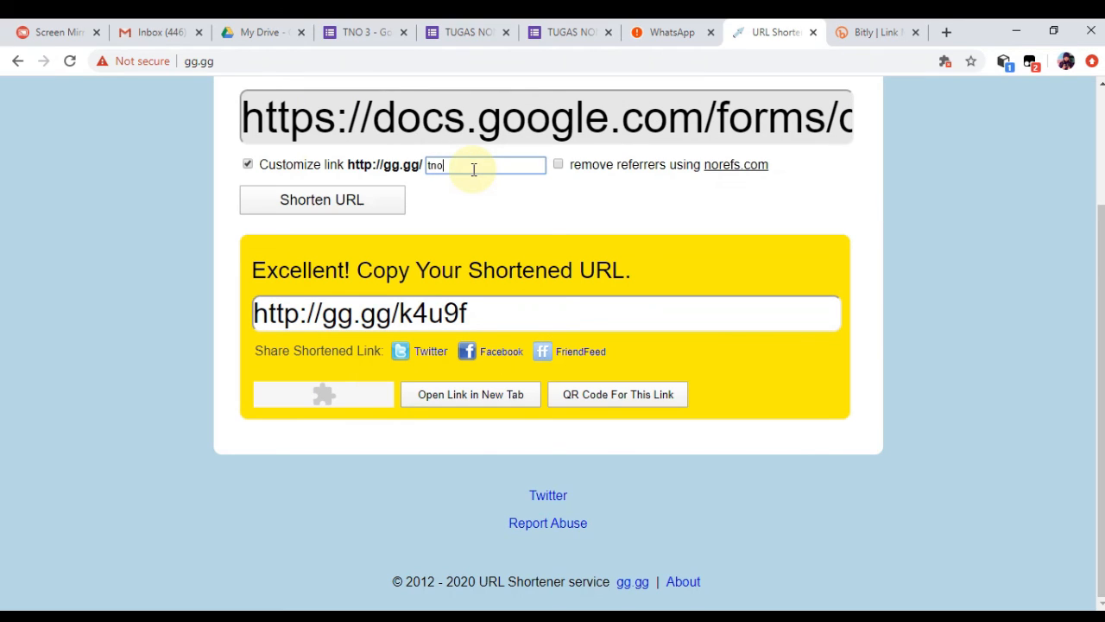
{"action": "type", "text": "selasa7"}
{"action": "left_click", "coordinate": [355, 198]}
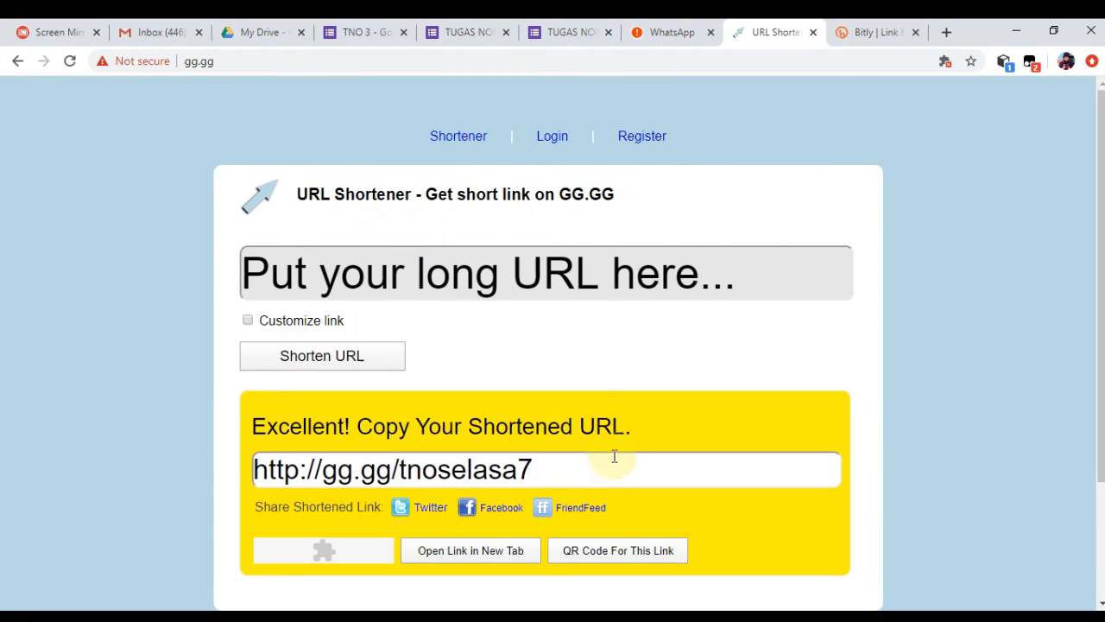
{"action": "left_click", "coordinate": [596, 480]}
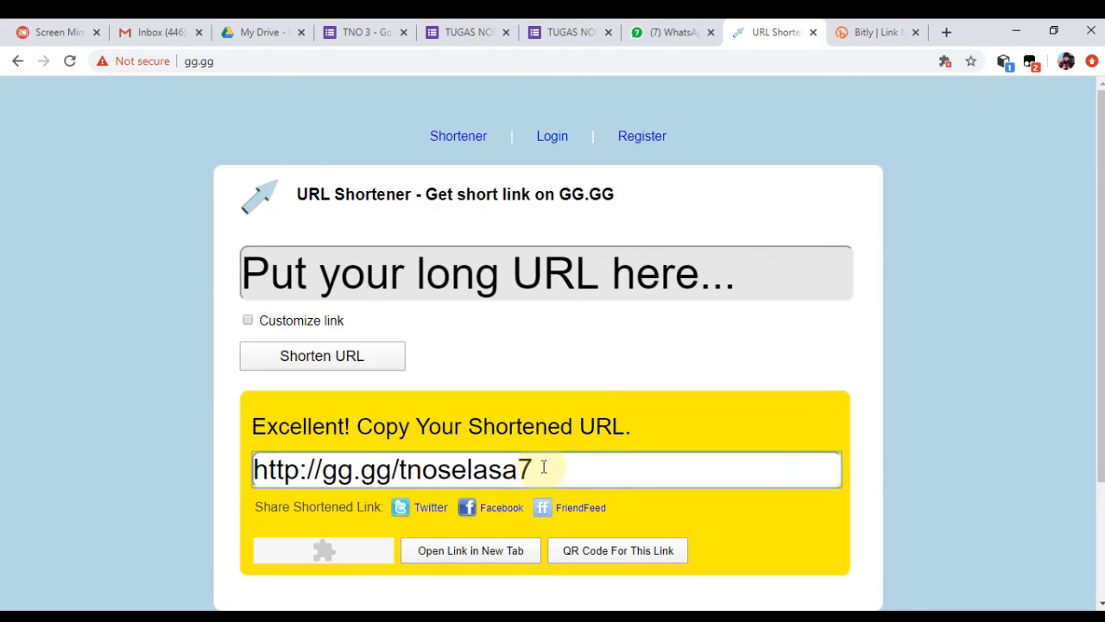
{"action": "left_click_drag", "start_coordinate": [535, 469], "coordinate": [231, 472]}
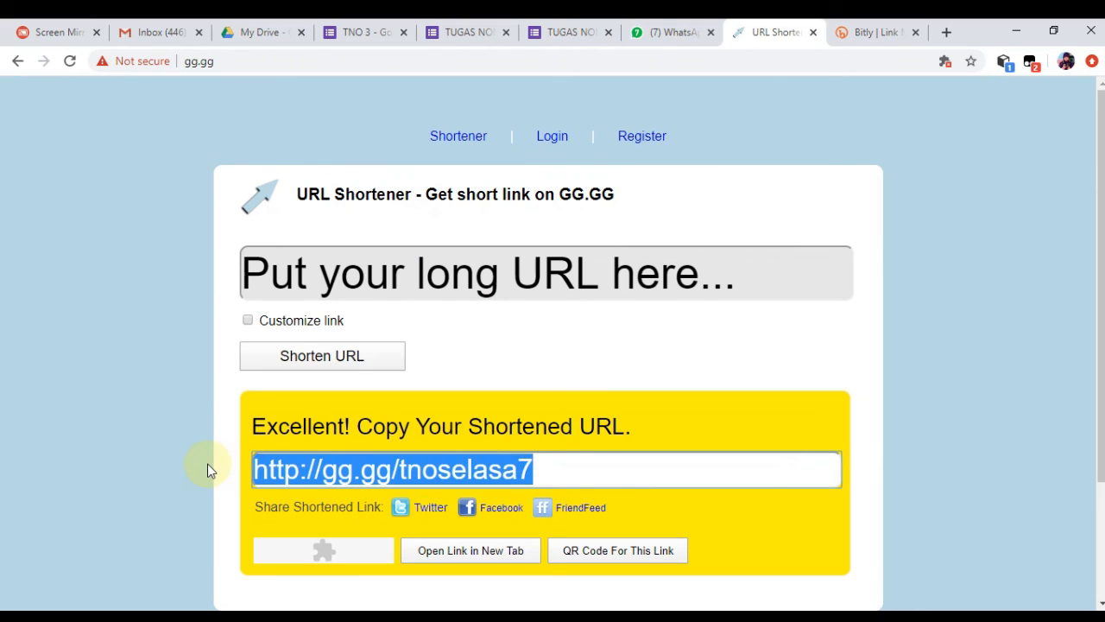
{"action": "left_click", "coordinate": [686, 26]}
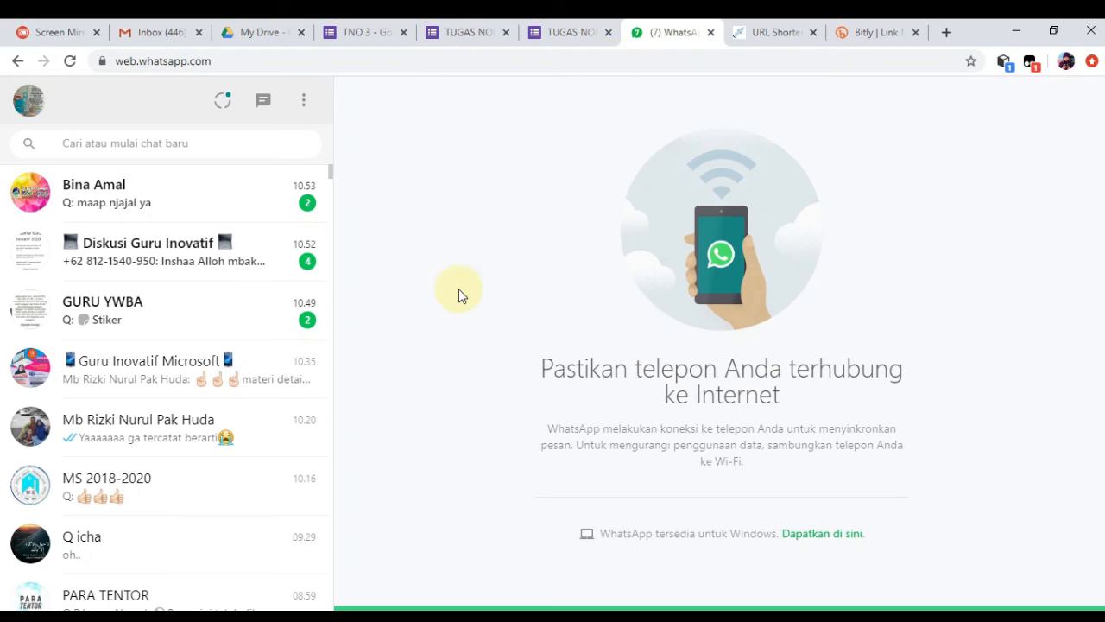
{"action": "left_click", "coordinate": [169, 207]}
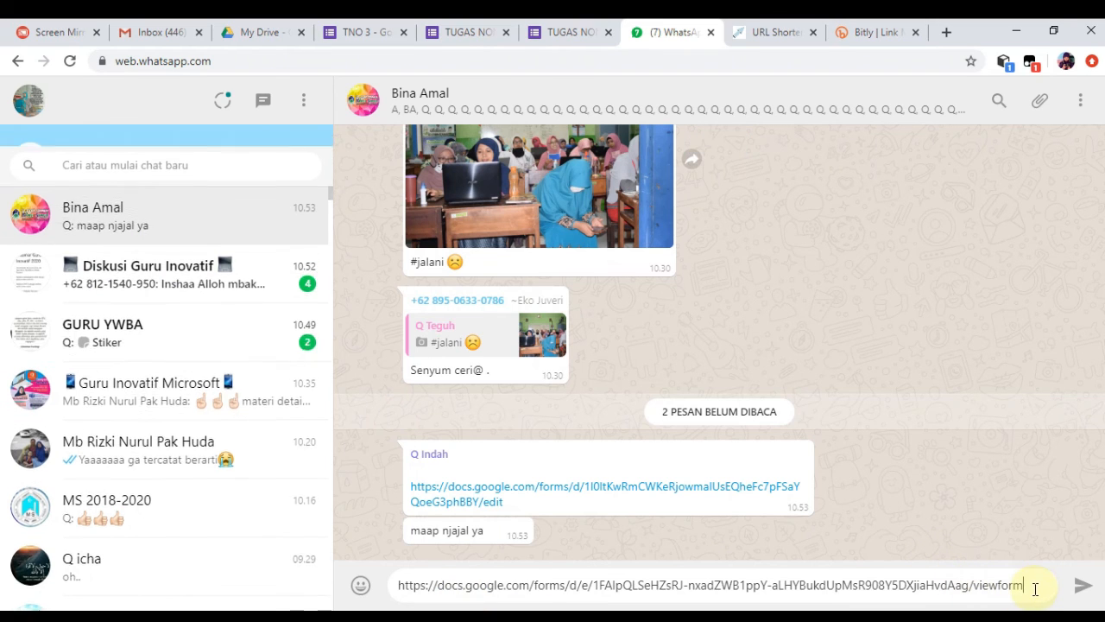
{"action": "left_click_drag", "start_coordinate": [1035, 589], "coordinate": [380, 589]}
{"action": "key", "text": "ctrl+x"}
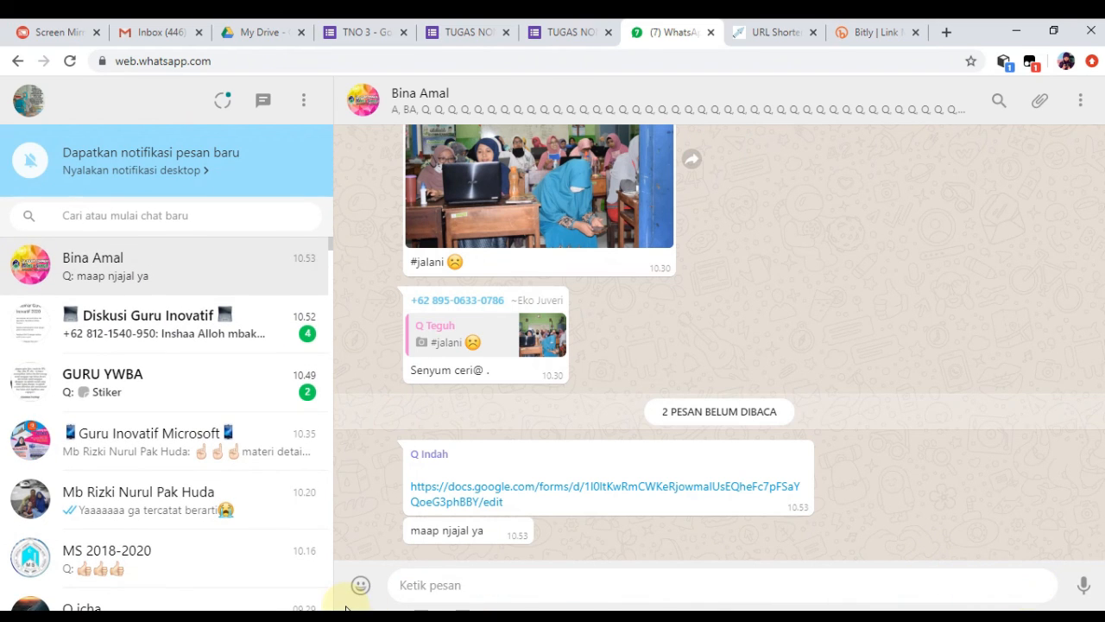
{"action": "key", "text": "ctrl+v"}
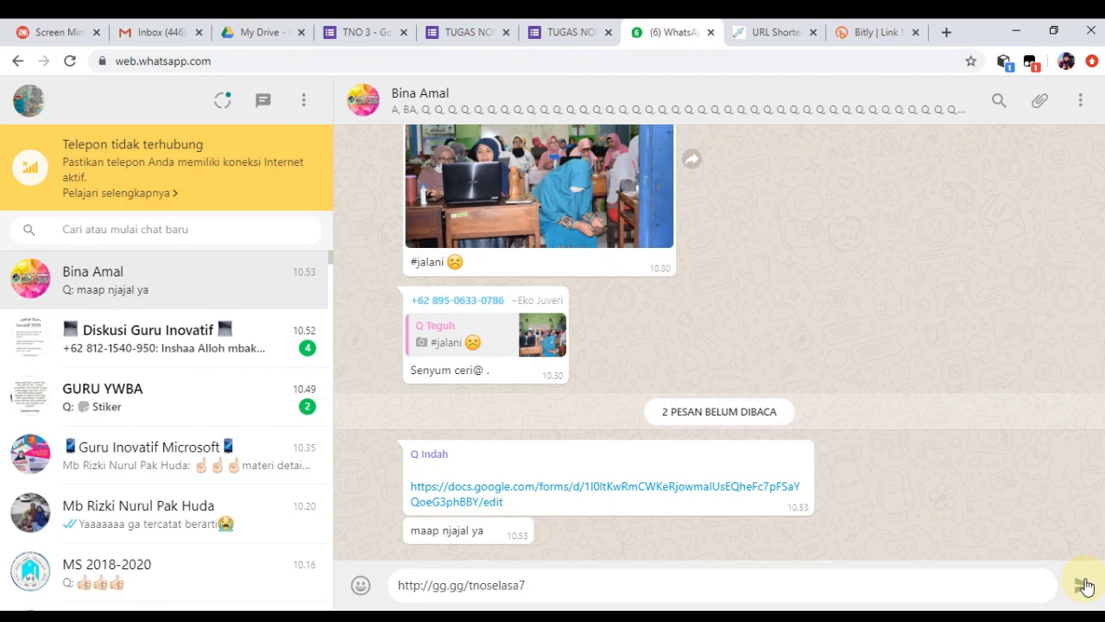
{"action": "left_click", "coordinate": [1083, 586]}
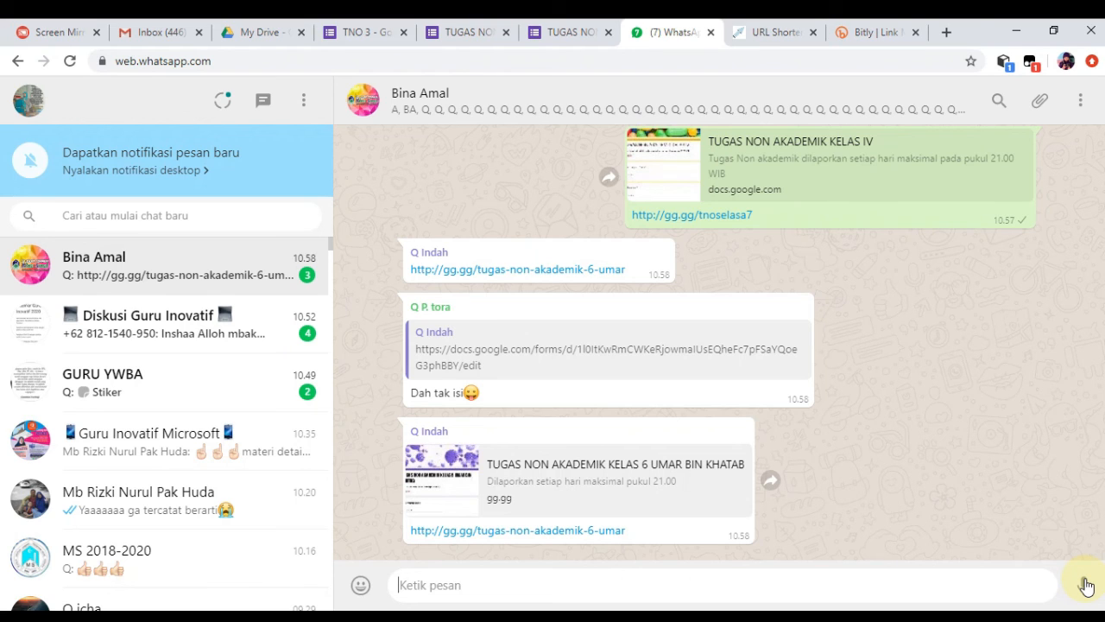
Step: Paste the short link into a new message in the Bina Amal chat, and close the gg.gg, Bitly and Google Forms pages
{"action": "key", "text": "ctrl+v"}
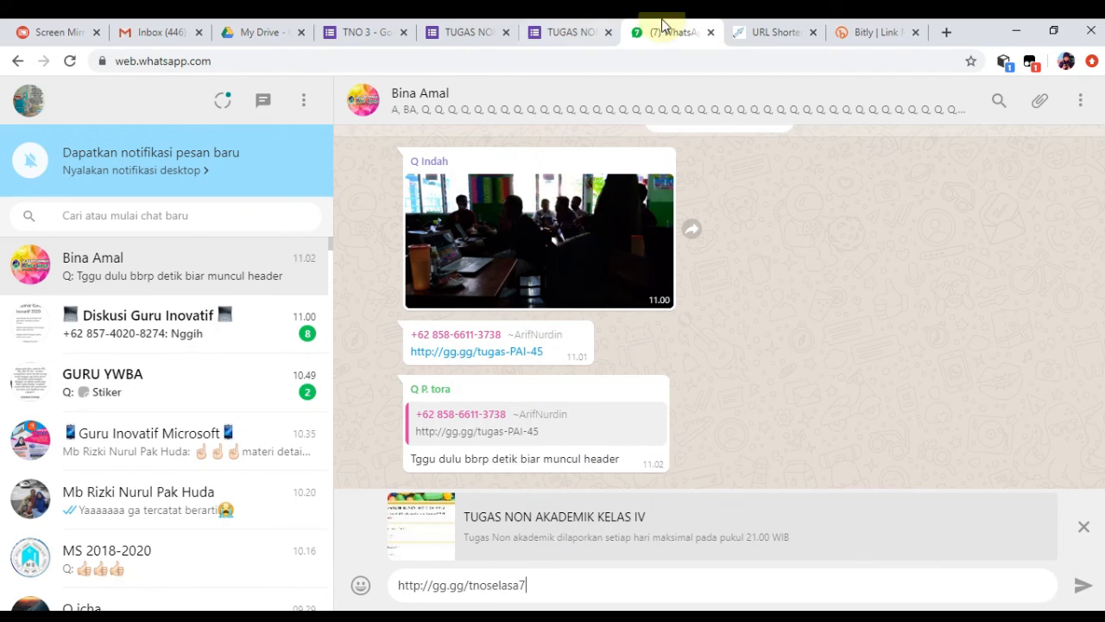
{"action": "left_click", "coordinate": [771, 29]}
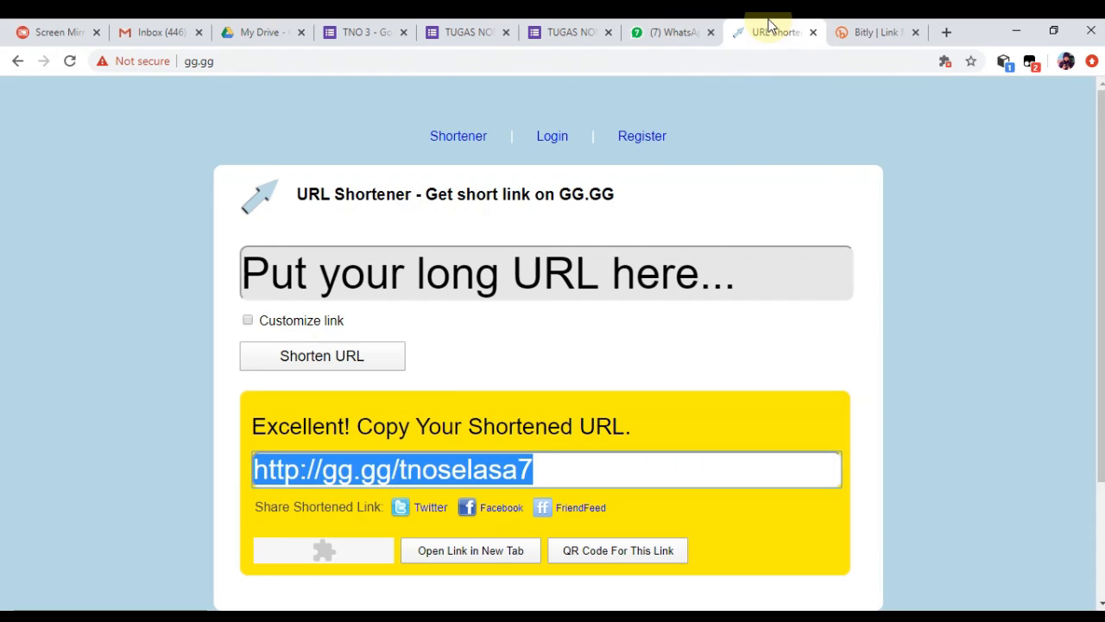
{"action": "left_click", "coordinate": [815, 35]}
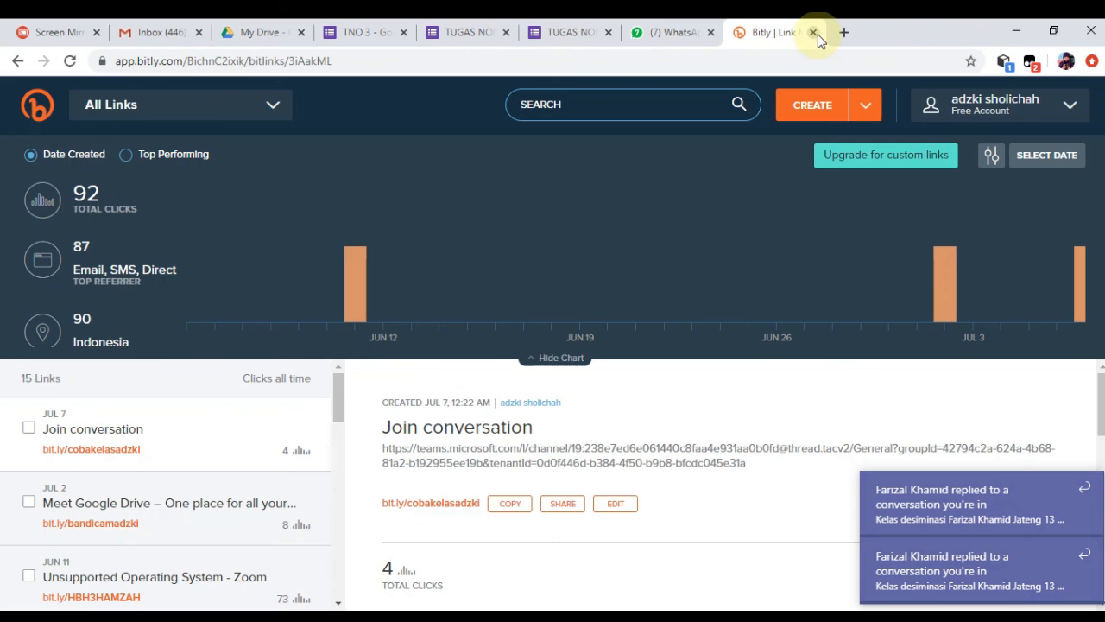
{"action": "left_click", "coordinate": [814, 35]}
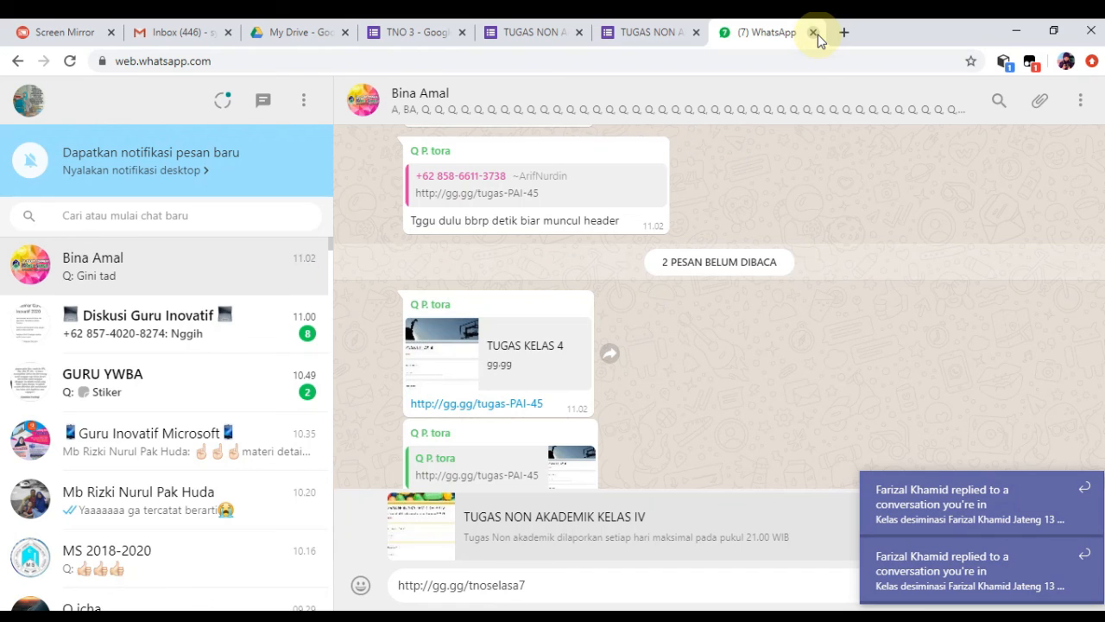
{"action": "left_click", "coordinate": [697, 35]}
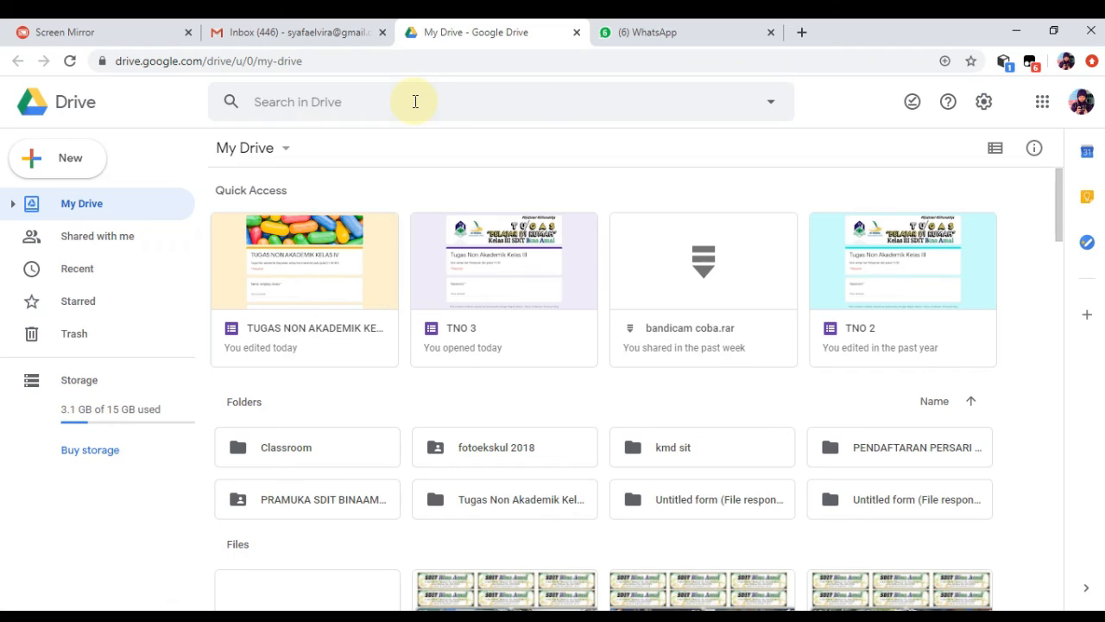
{"action": "left_click", "coordinate": [632, 29]}
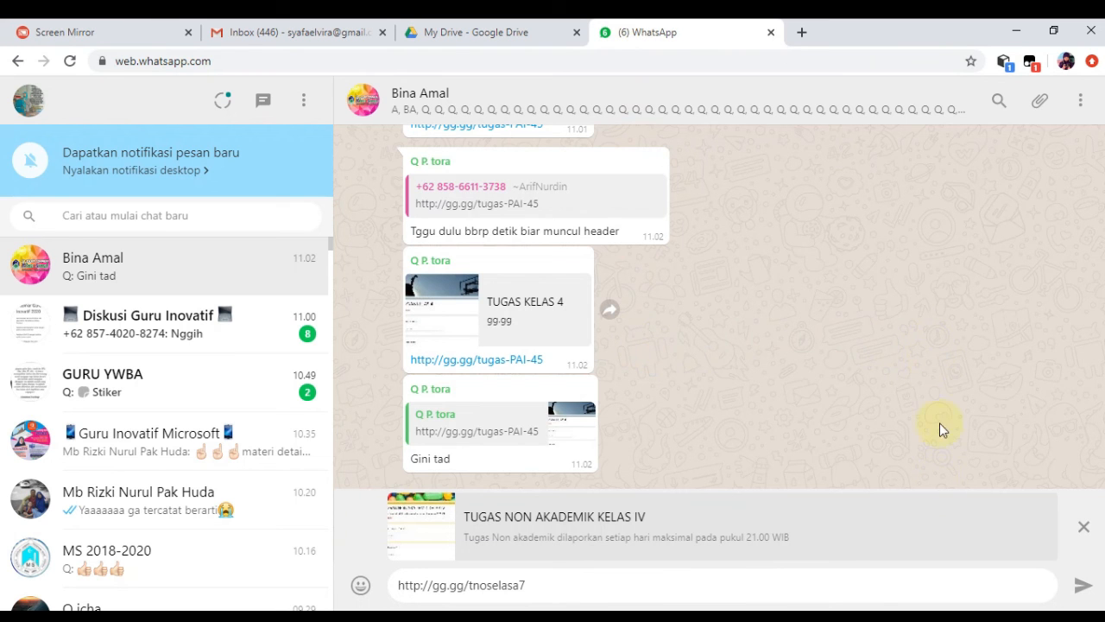
{"action": "key", "text": "Return"}
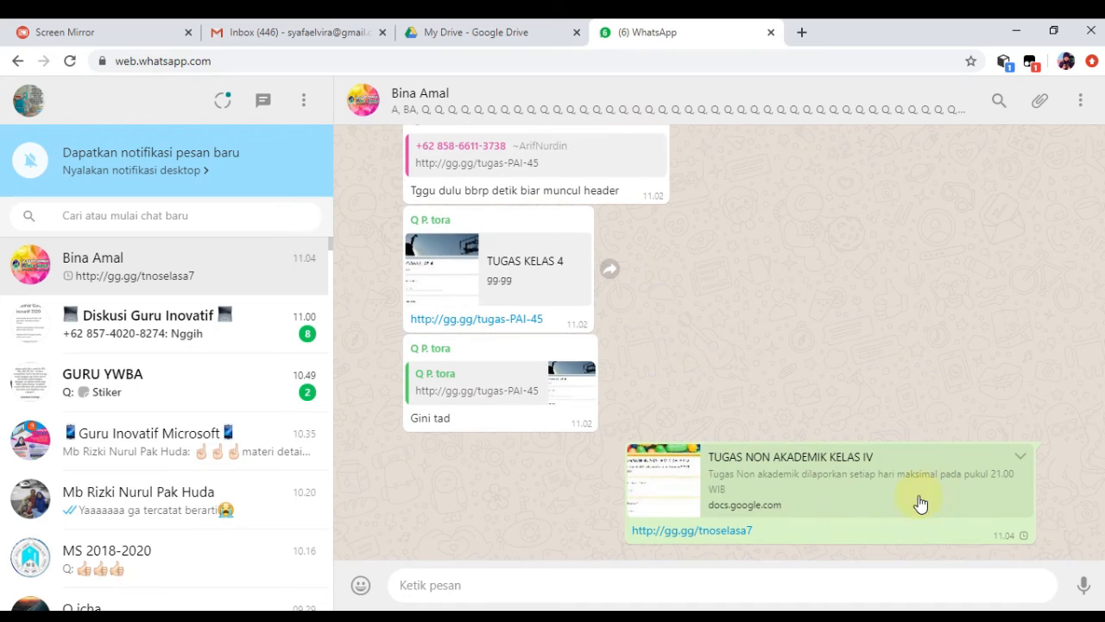